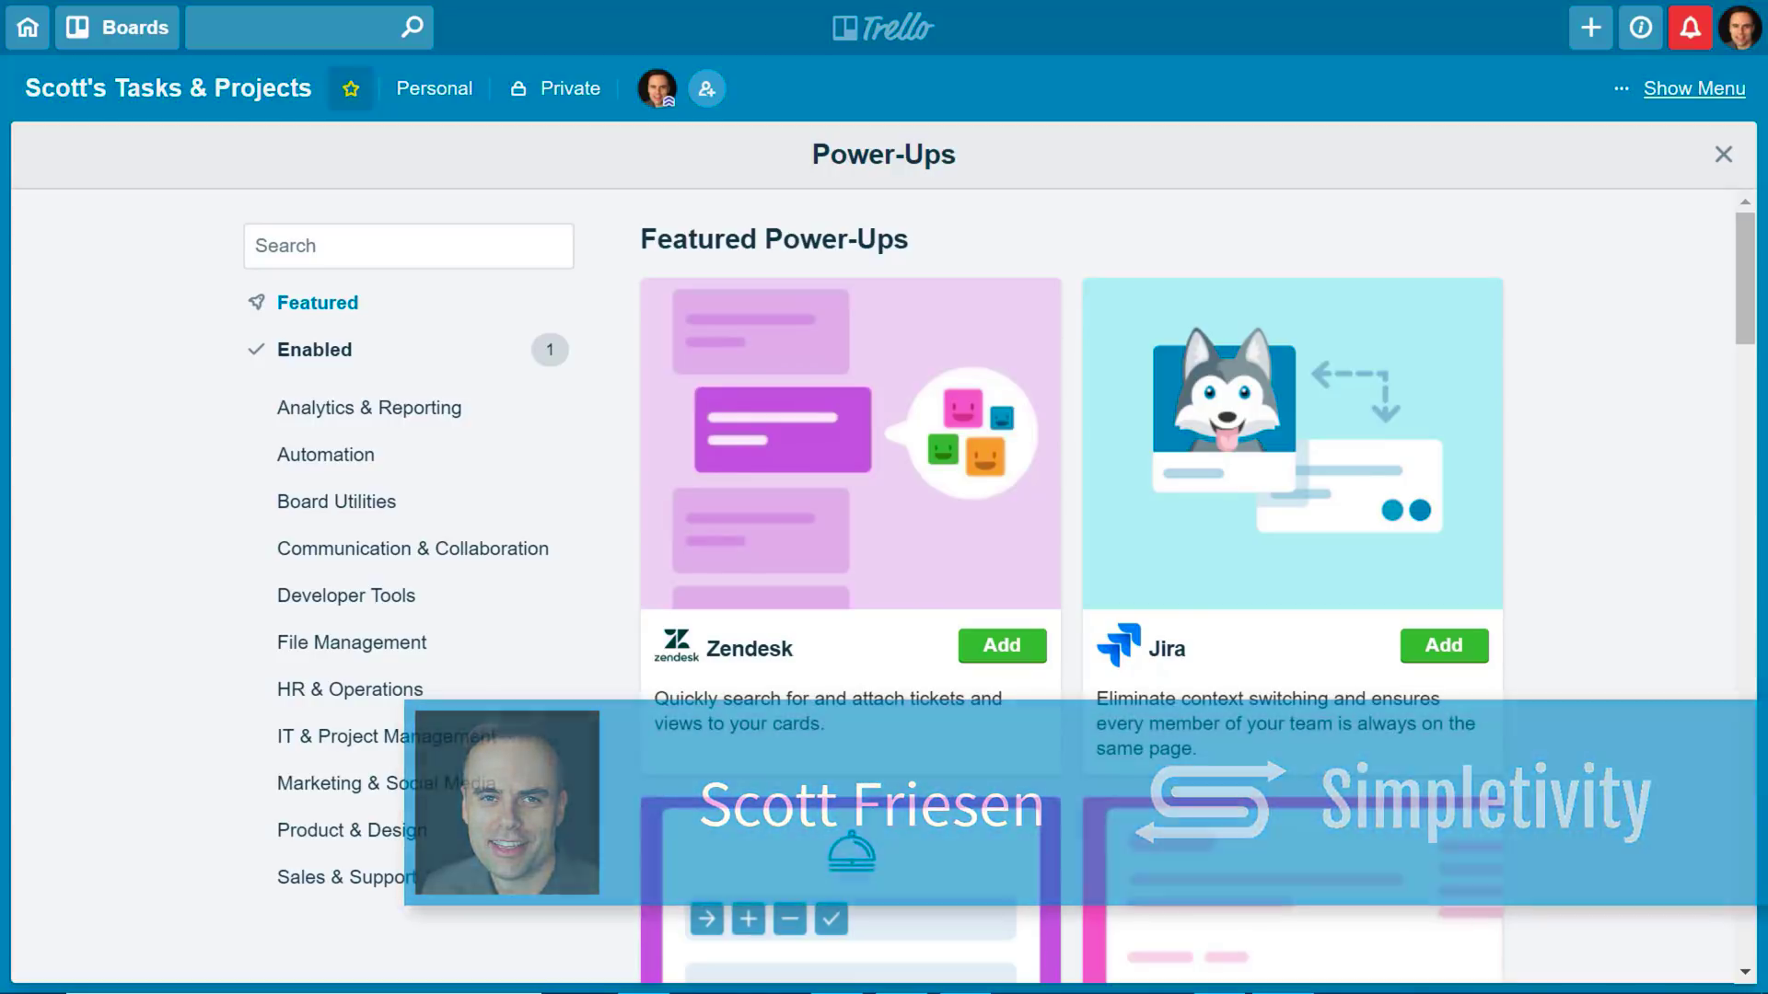
scroll(1070, 588, "down", 2)
scroll(1070, 588, "down", 2)
scroll(1071, 587, "down", 3)
scroll(1071, 587, "down", 4)
scroll(1070, 587, "down", 4)
scroll(1071, 587, "down", 3)
scroll(1070, 587, "down", 5)
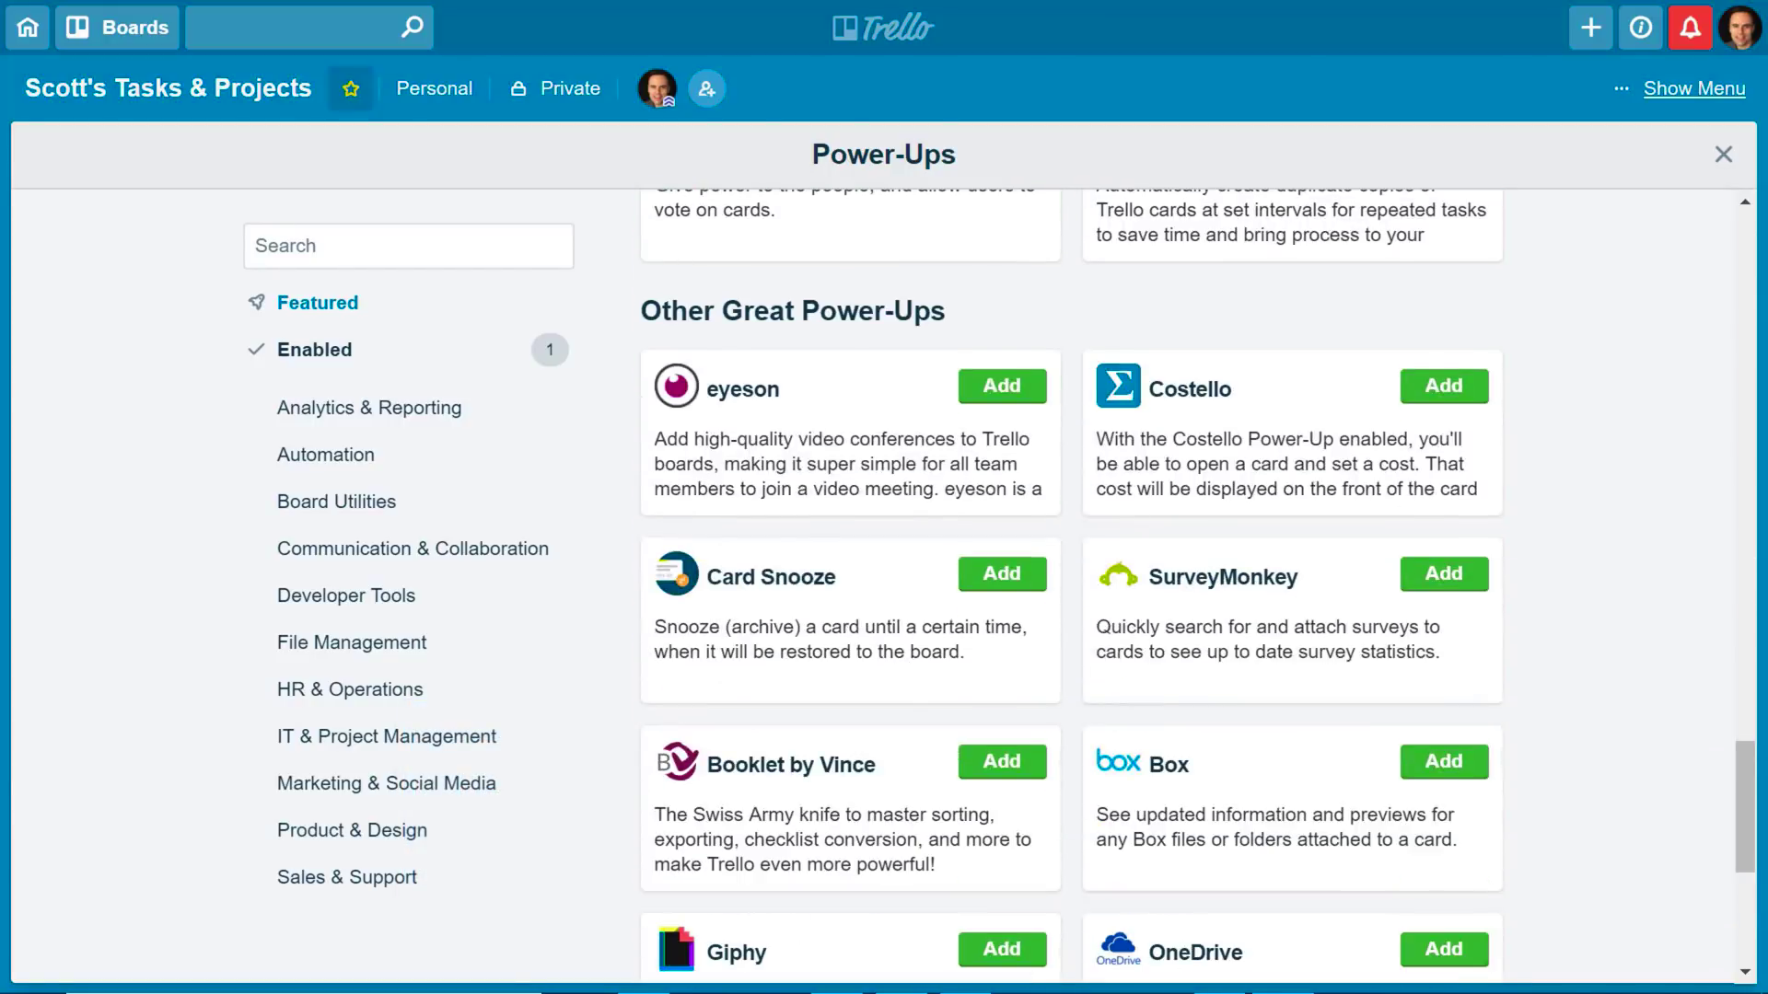
scroll(1071, 587, "down", 3)
scroll(1071, 587, "up", 8)
scroll(1071, 588, "up", 8)
scroll(1071, 587, "up", 8)
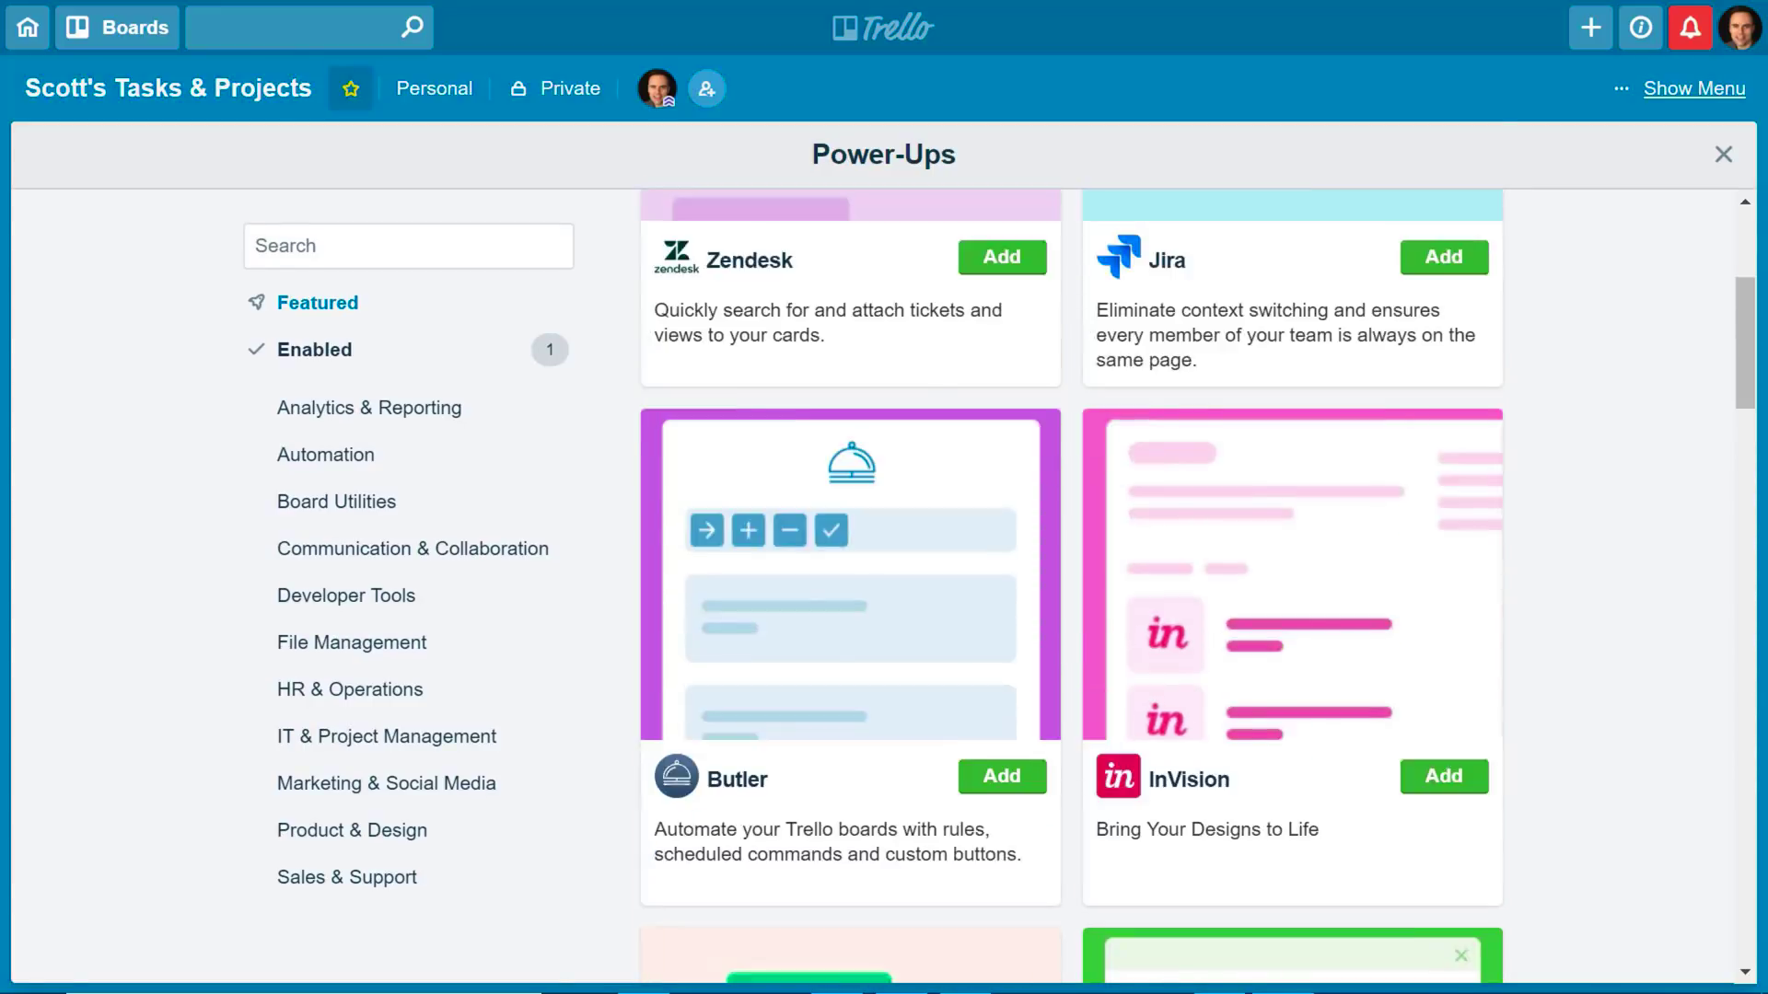
scroll(1071, 587, "up", 3)
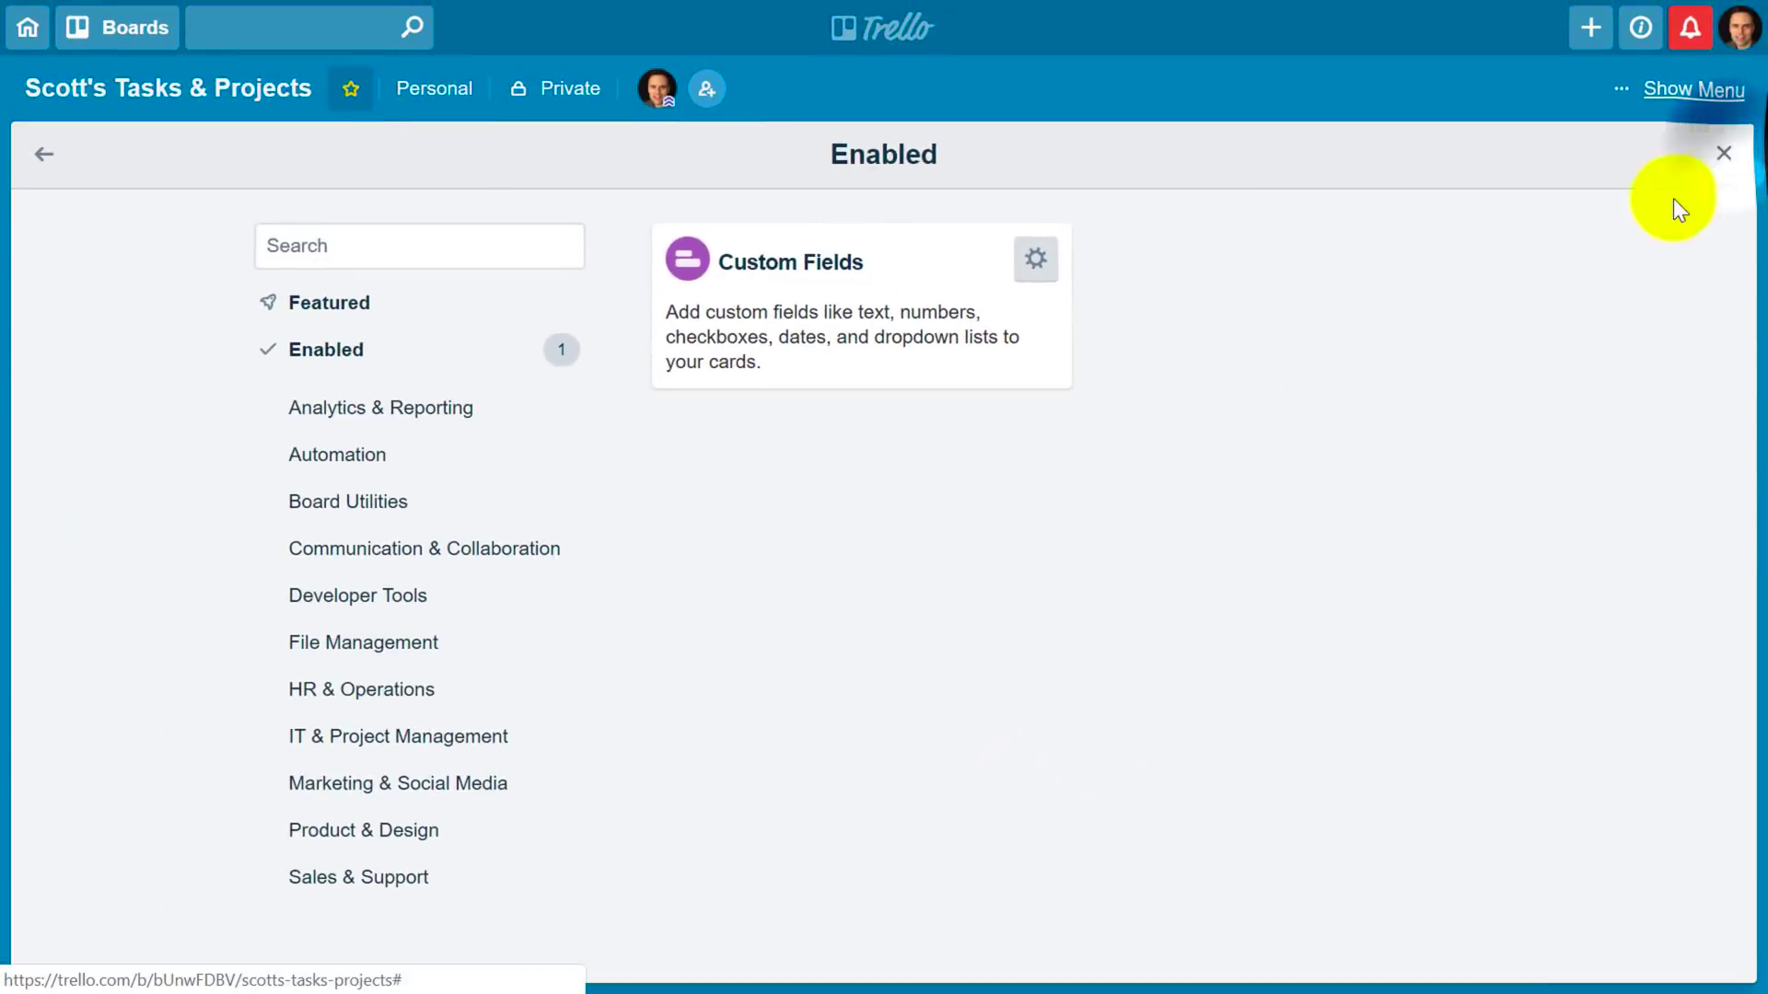
Close the enabled Power-Ups page to get back to the tasks and projects board.
left_click(1718, 149)
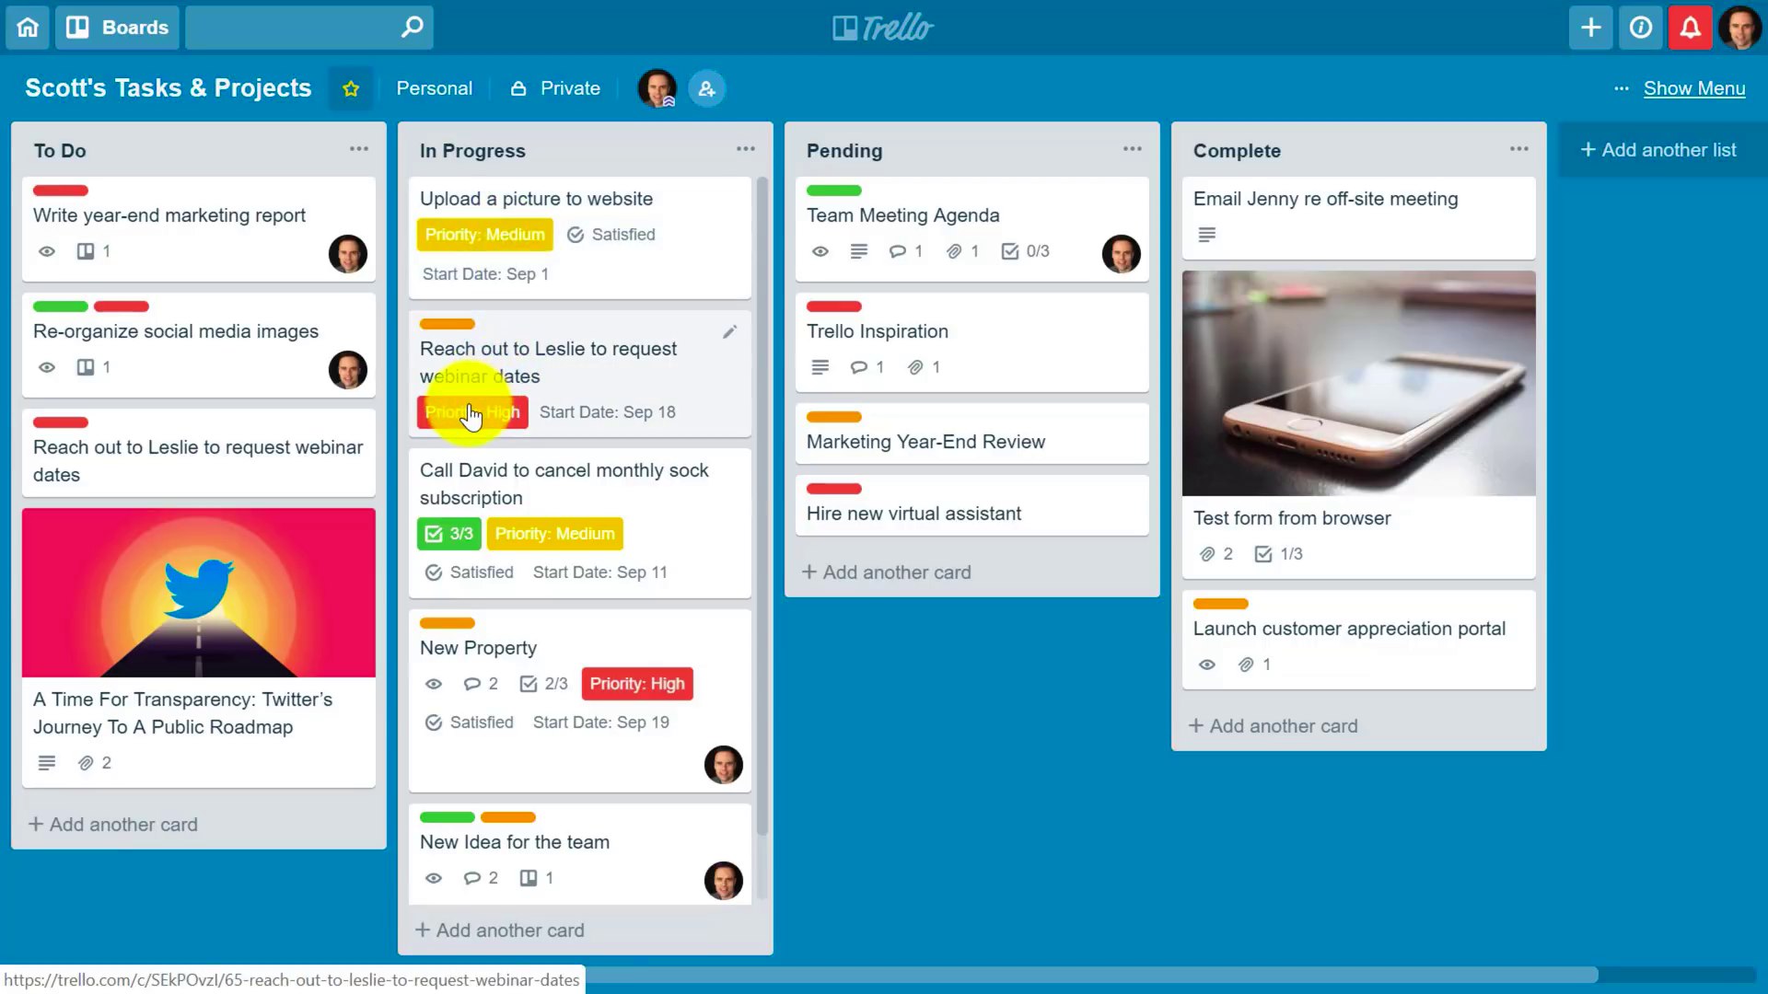
Change 'Upload a picture to website' Priority to Low and list the board's custom fields.
left_click(509, 247)
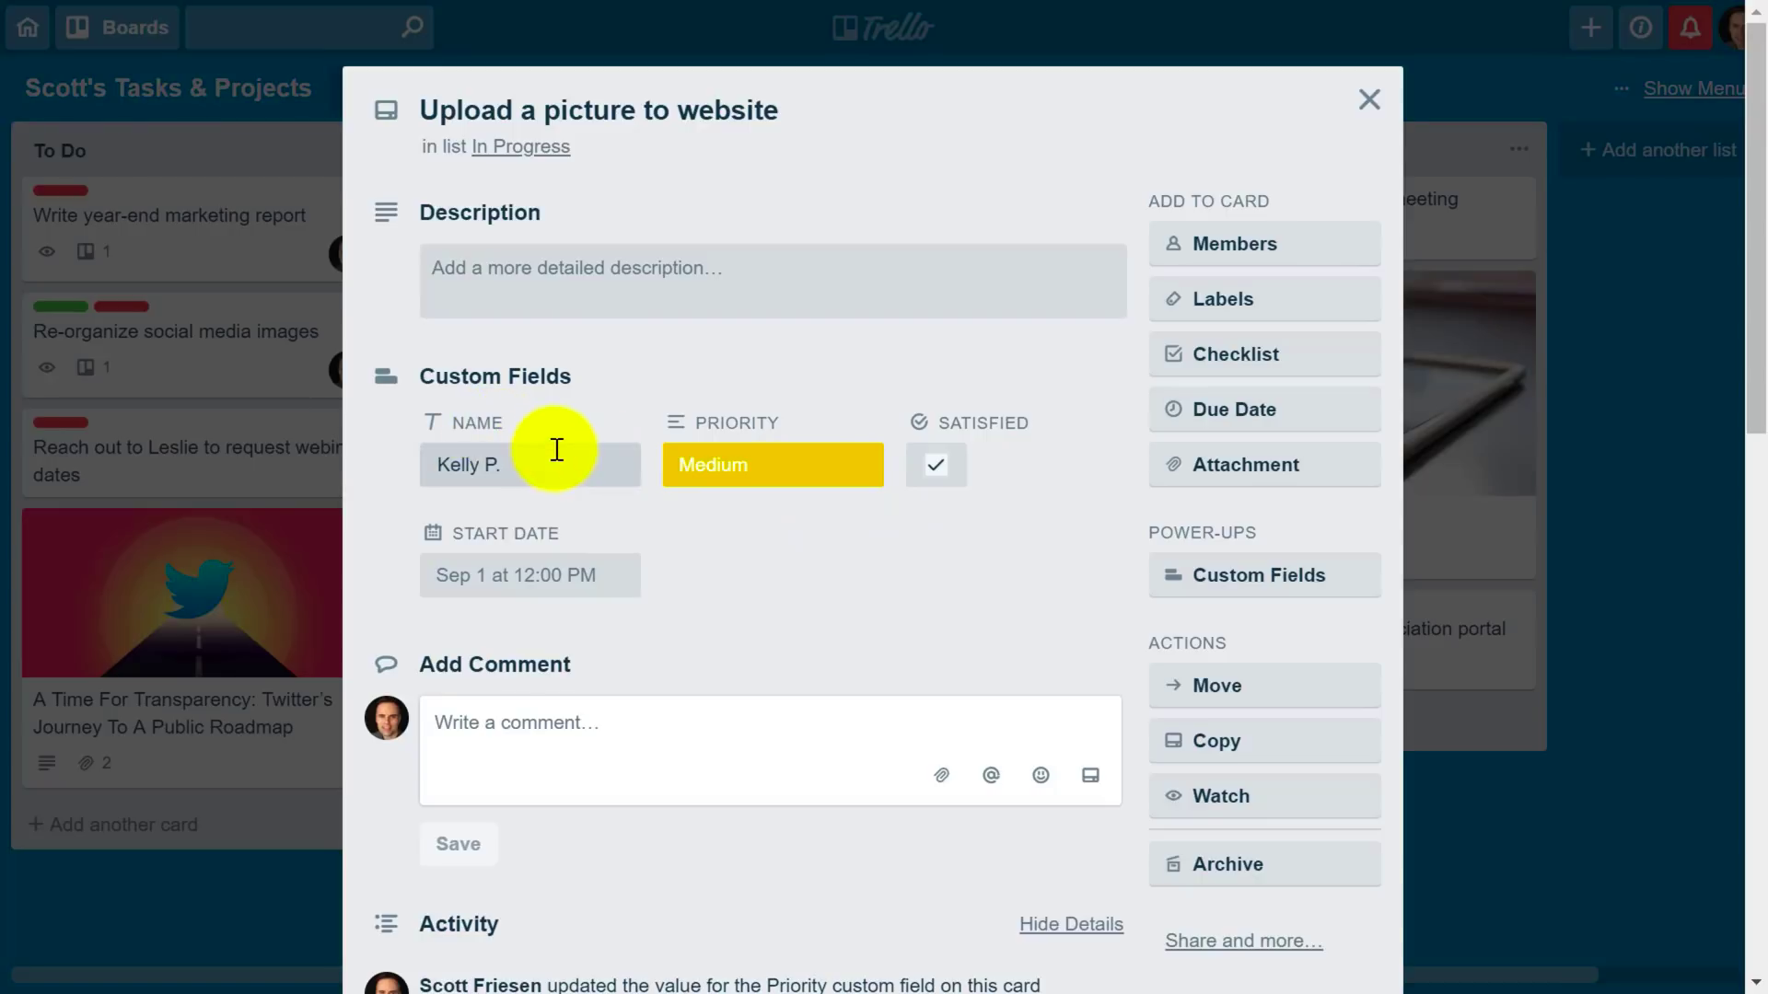
left_click(738, 474)
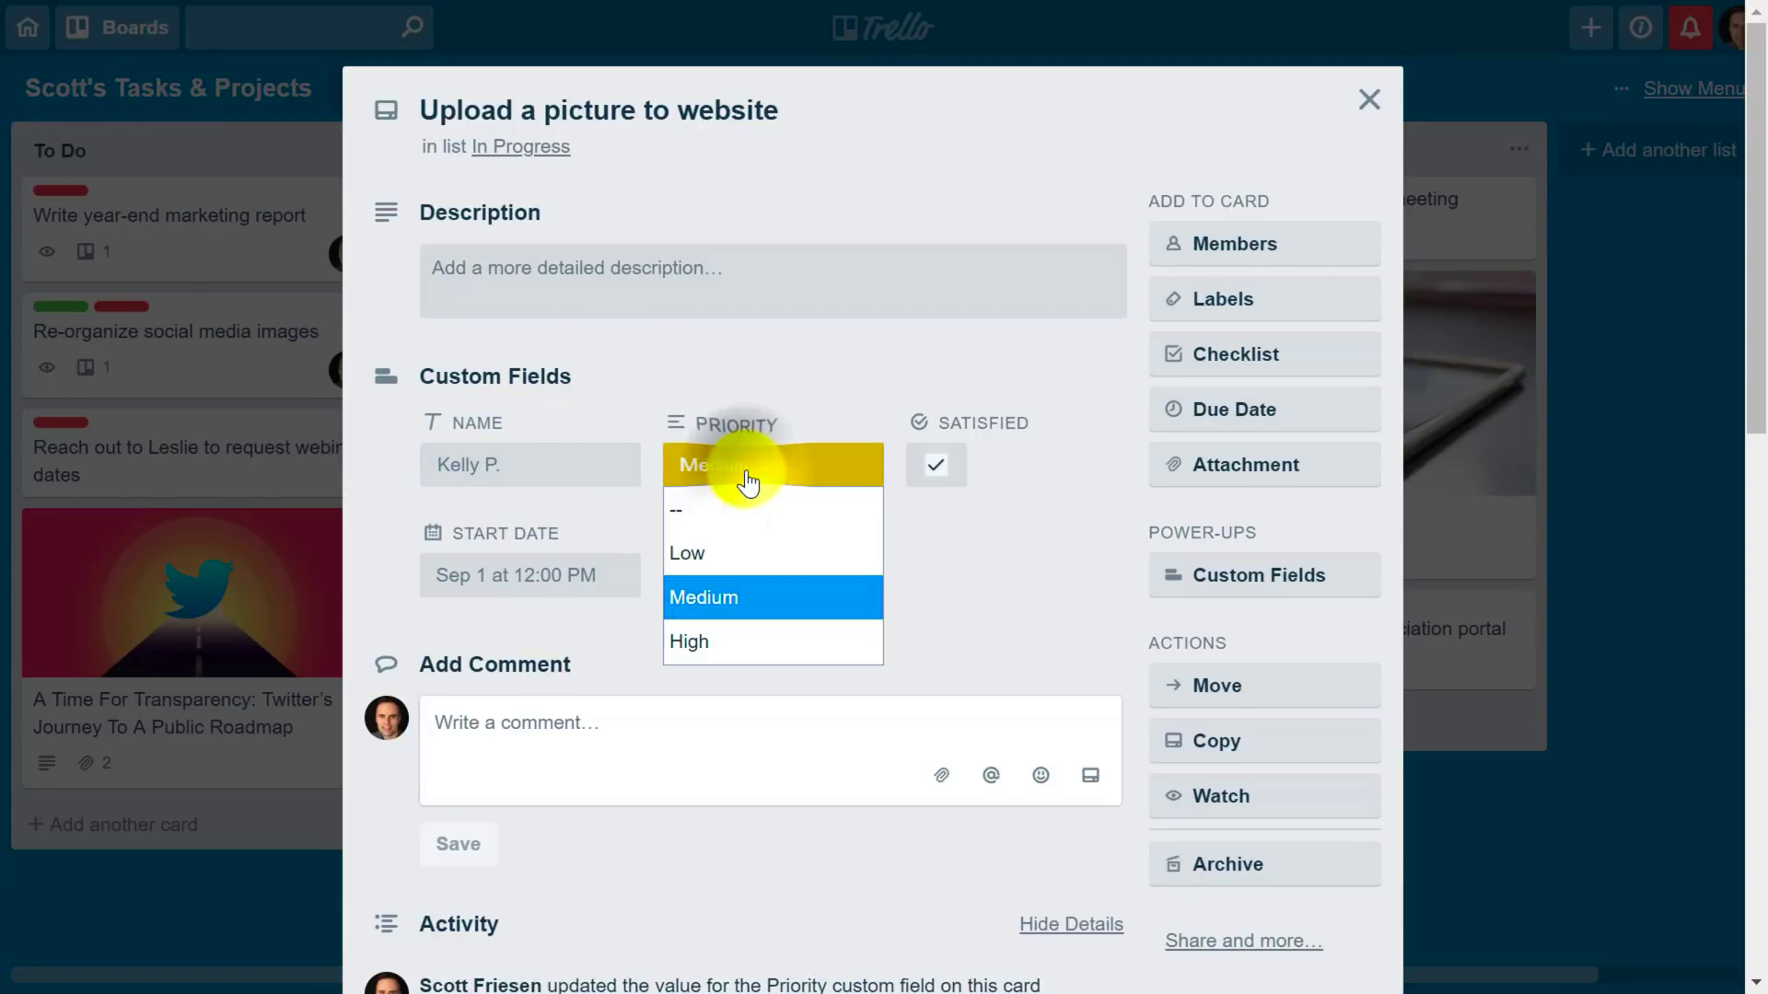
left_click(729, 555)
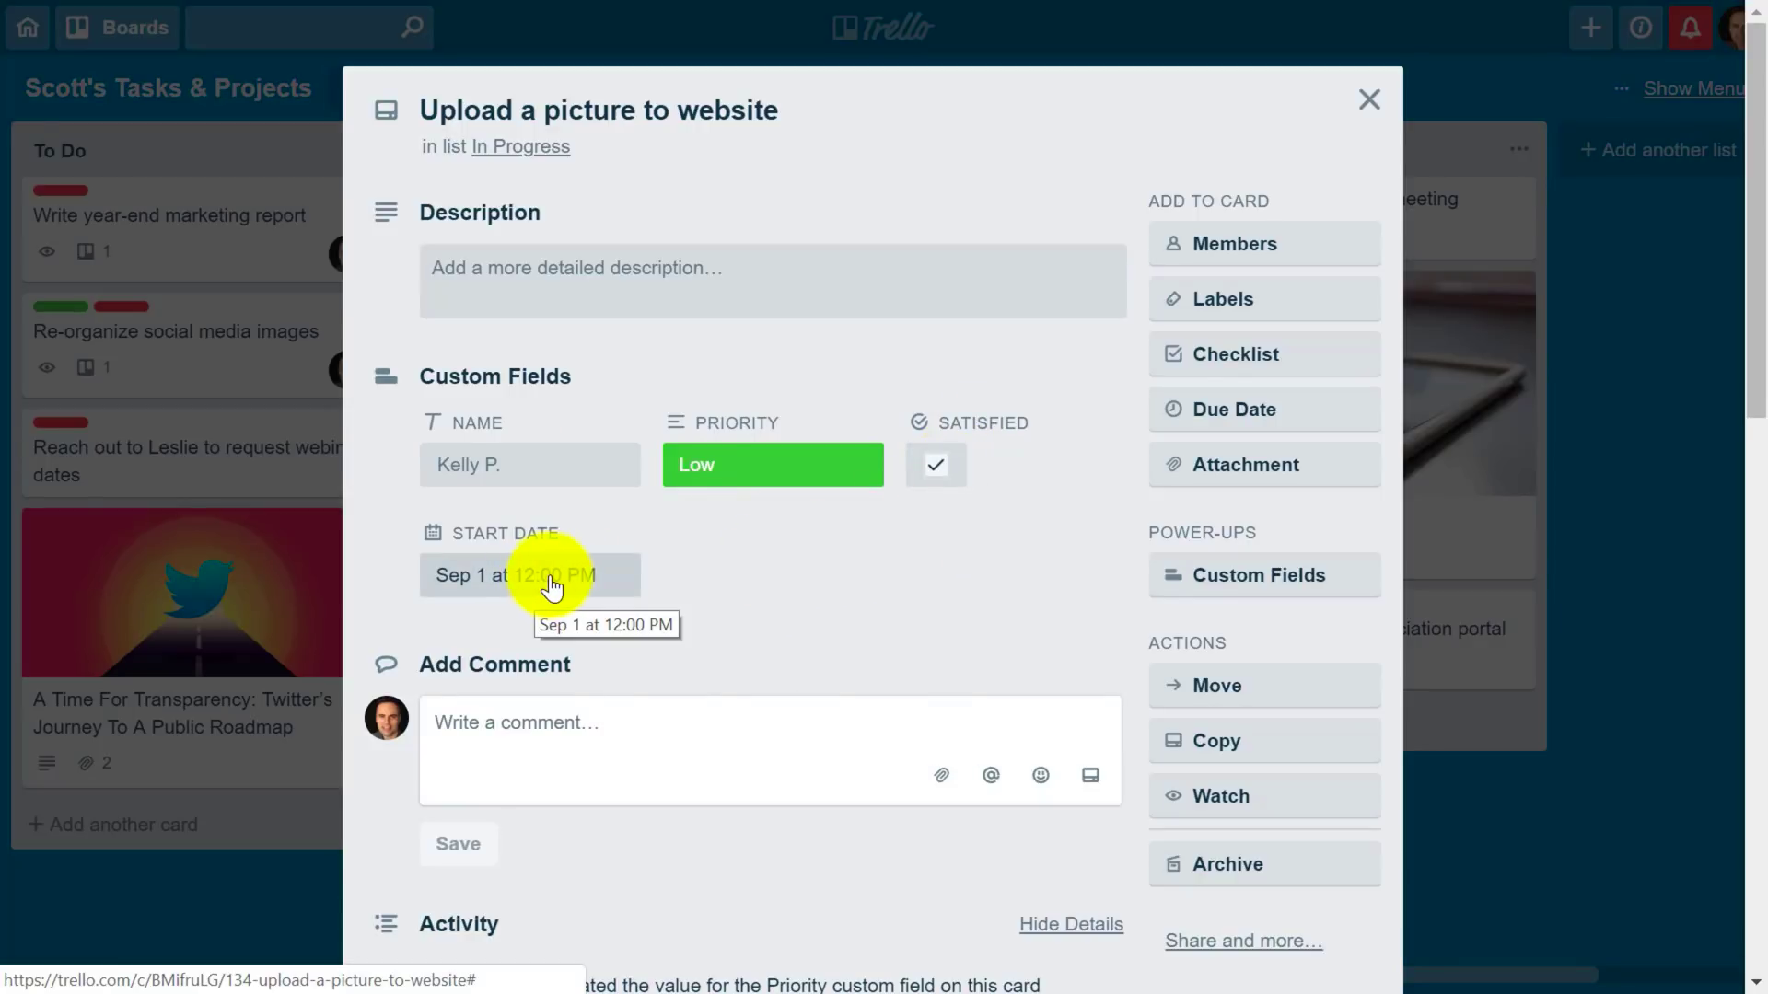
left_click(1263, 586)
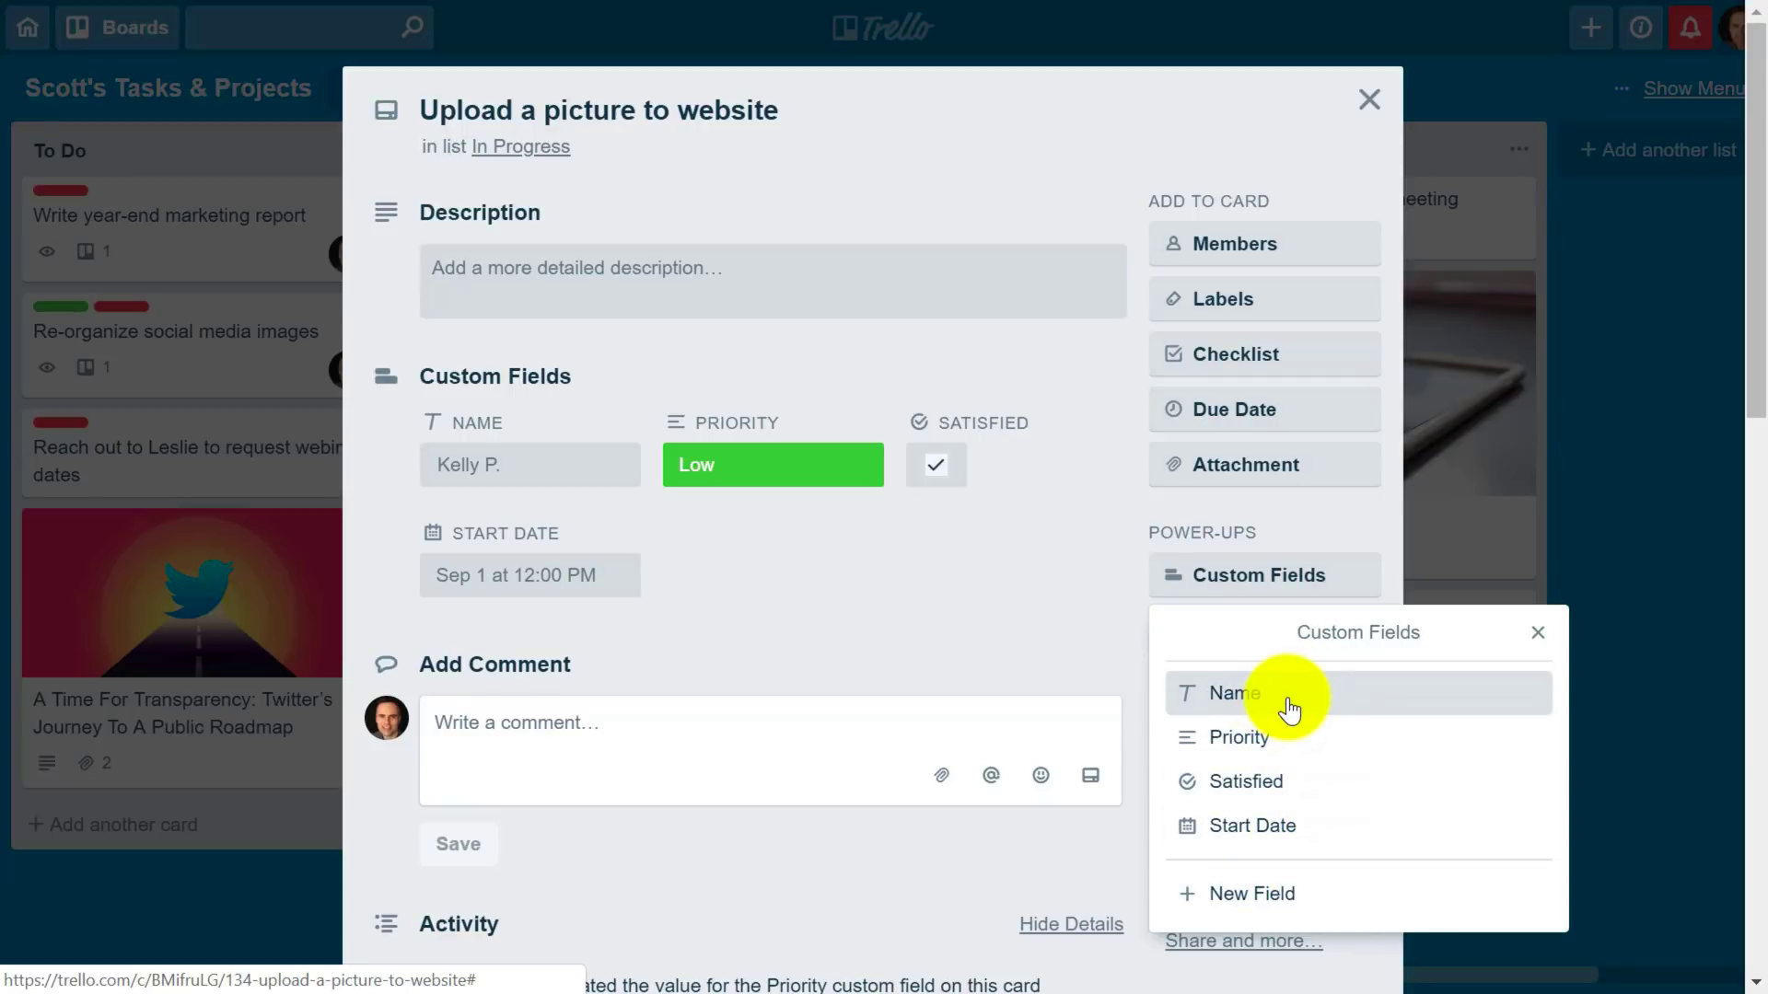
Move Satisfied above Name, hide it from card fronts, and close the card.
left_click_drag(1184, 780, 1182, 682)
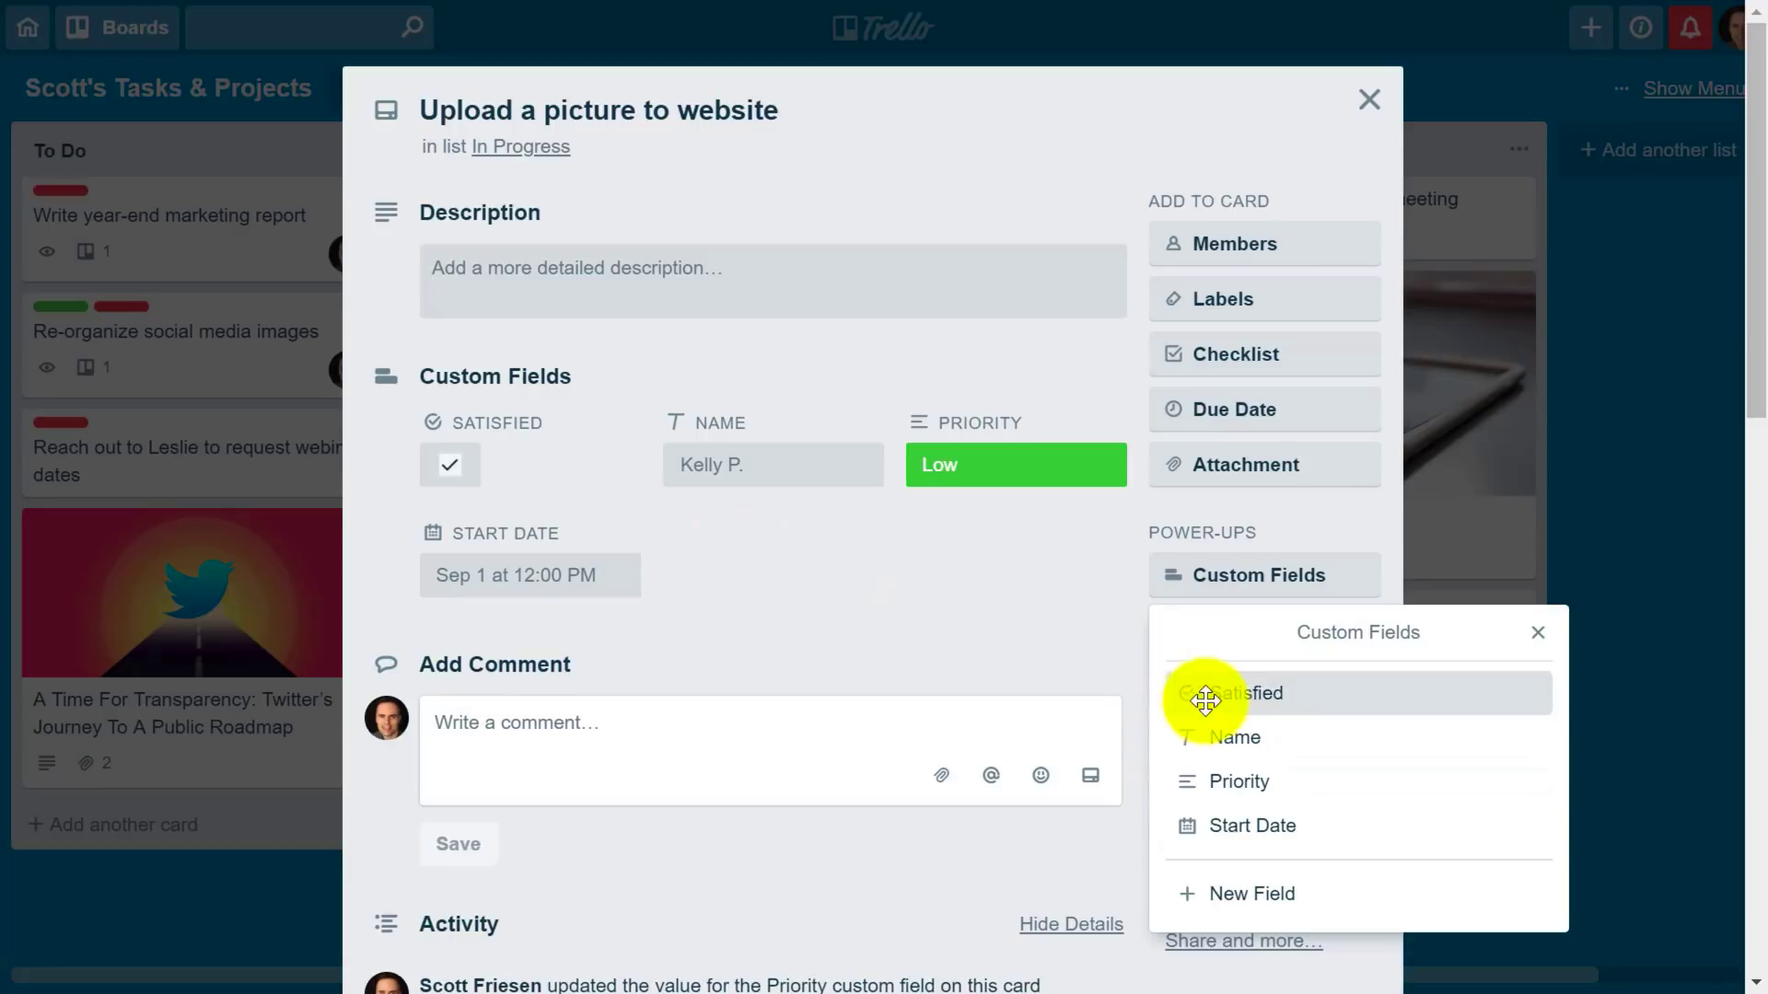
left_click_drag(1284, 694, 1264, 698)
left_click(1264, 698)
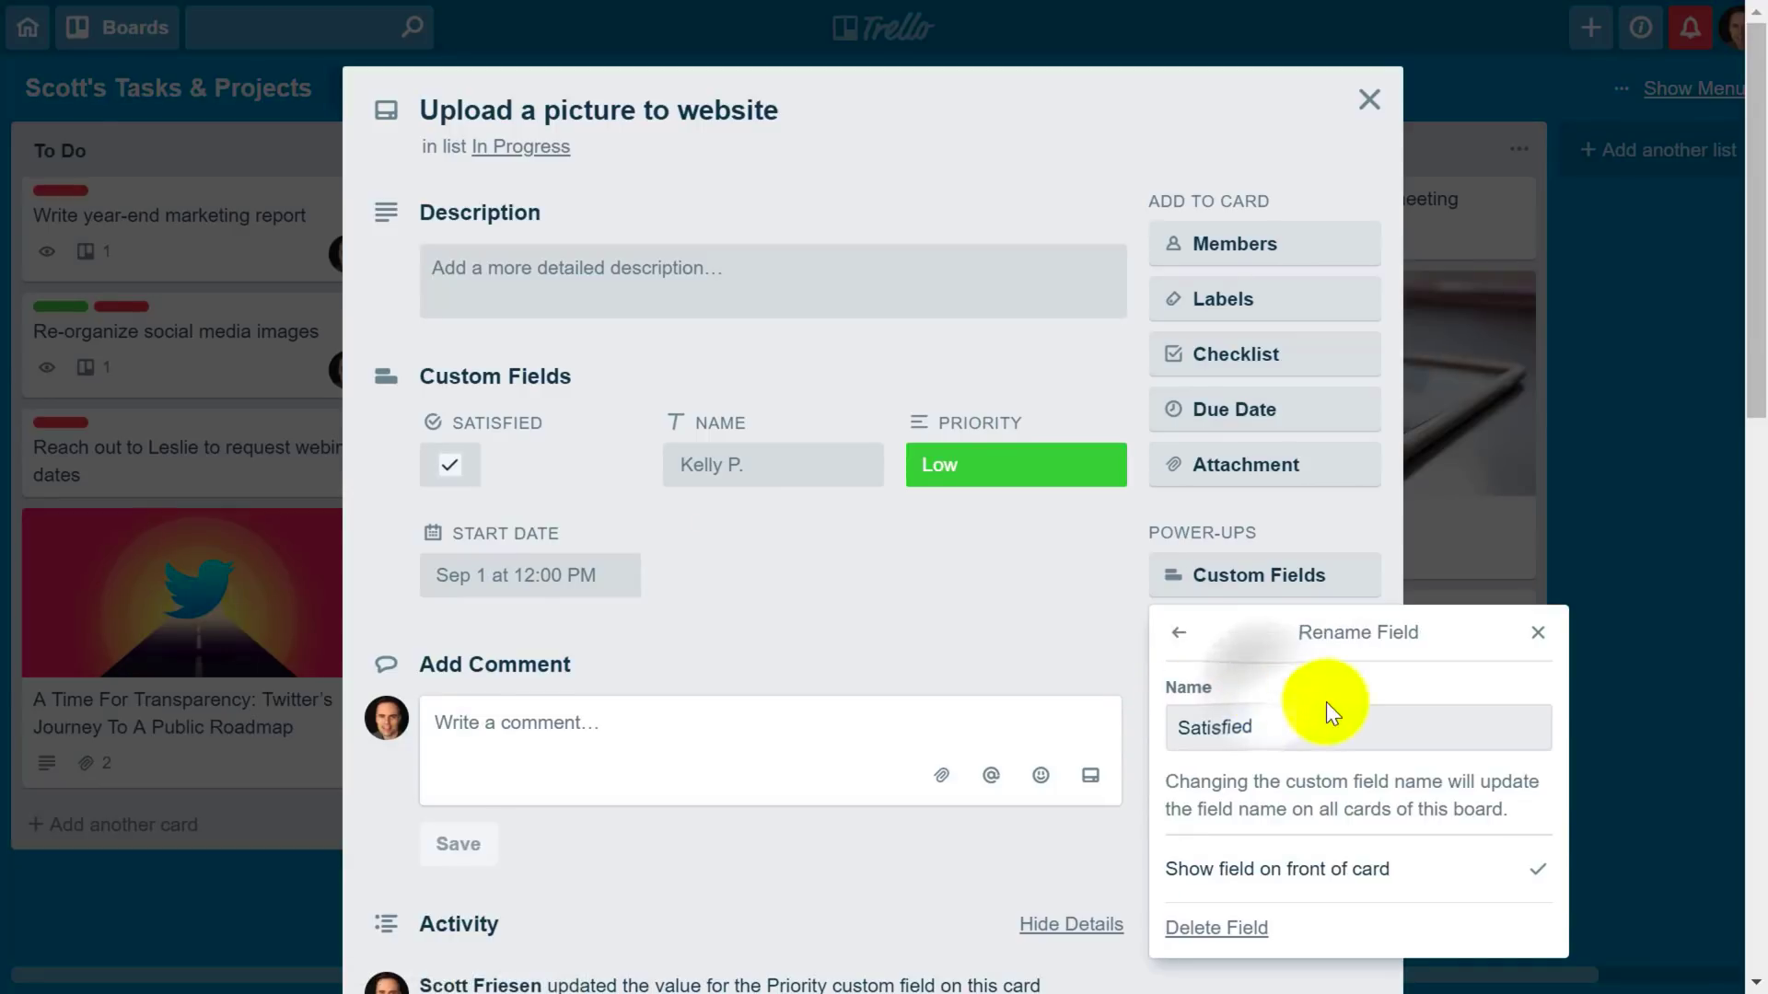
left_click(479, 475)
left_click(1433, 871)
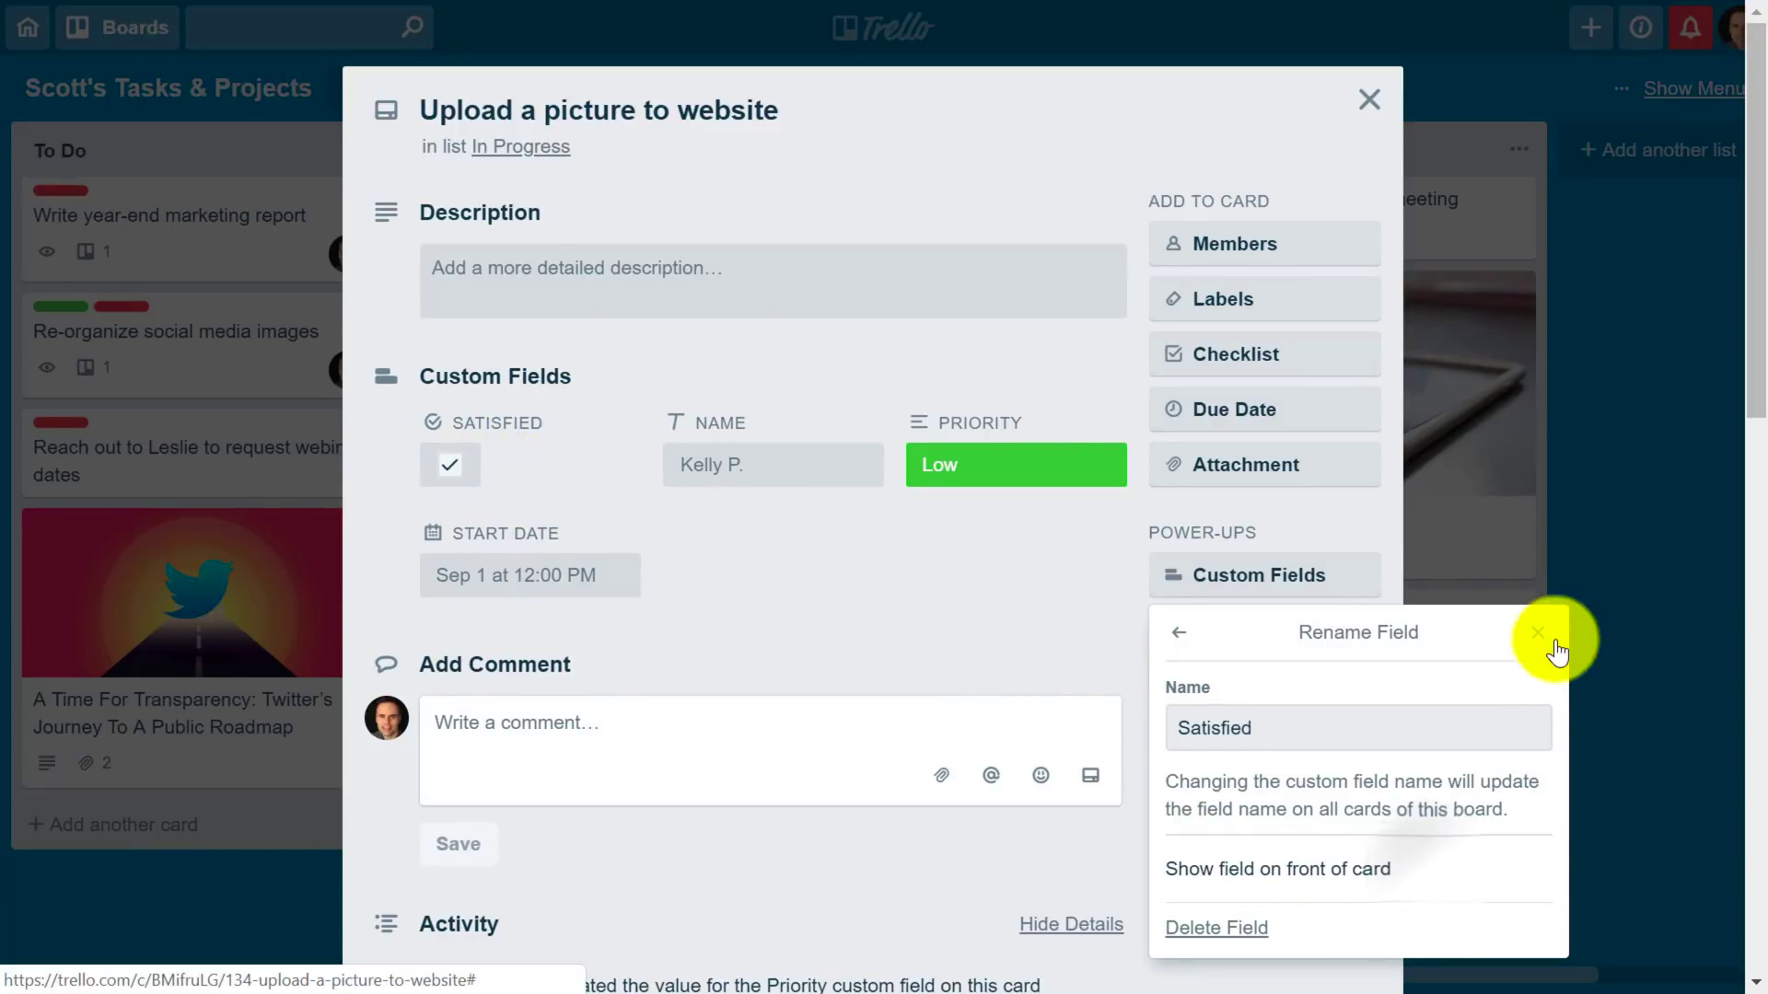
left_click(1539, 631)
left_click(1369, 116)
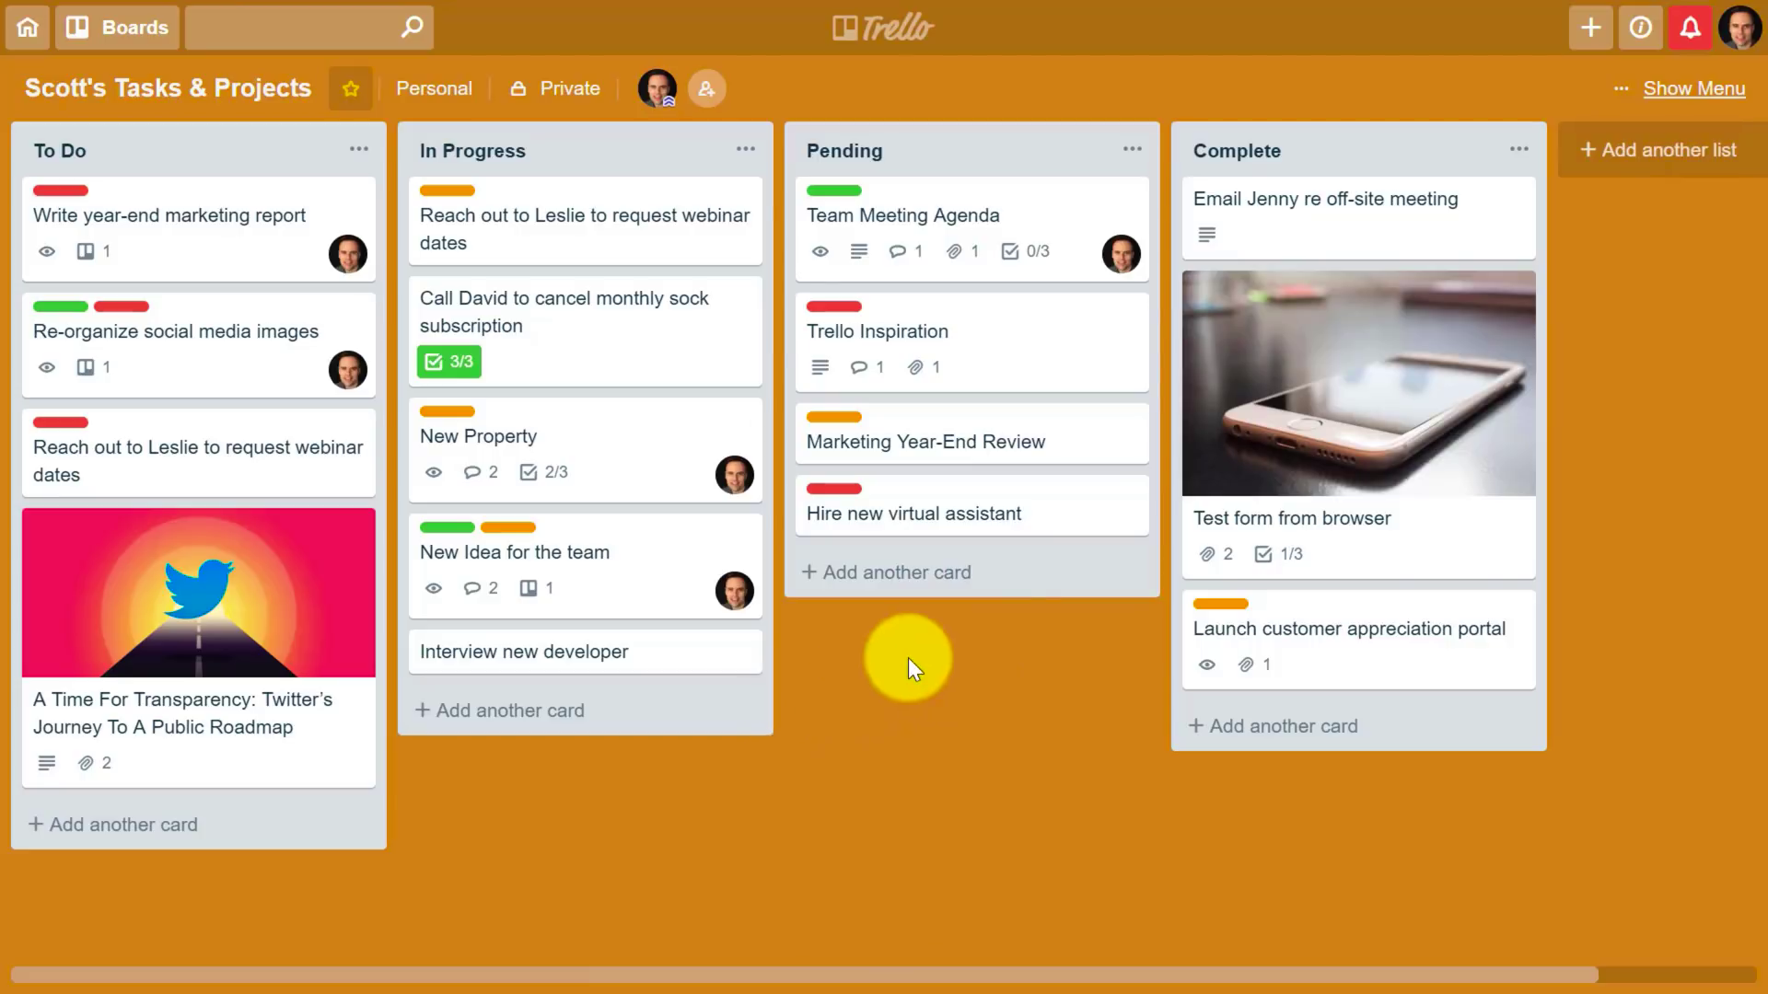
mouse_move(586, 229)
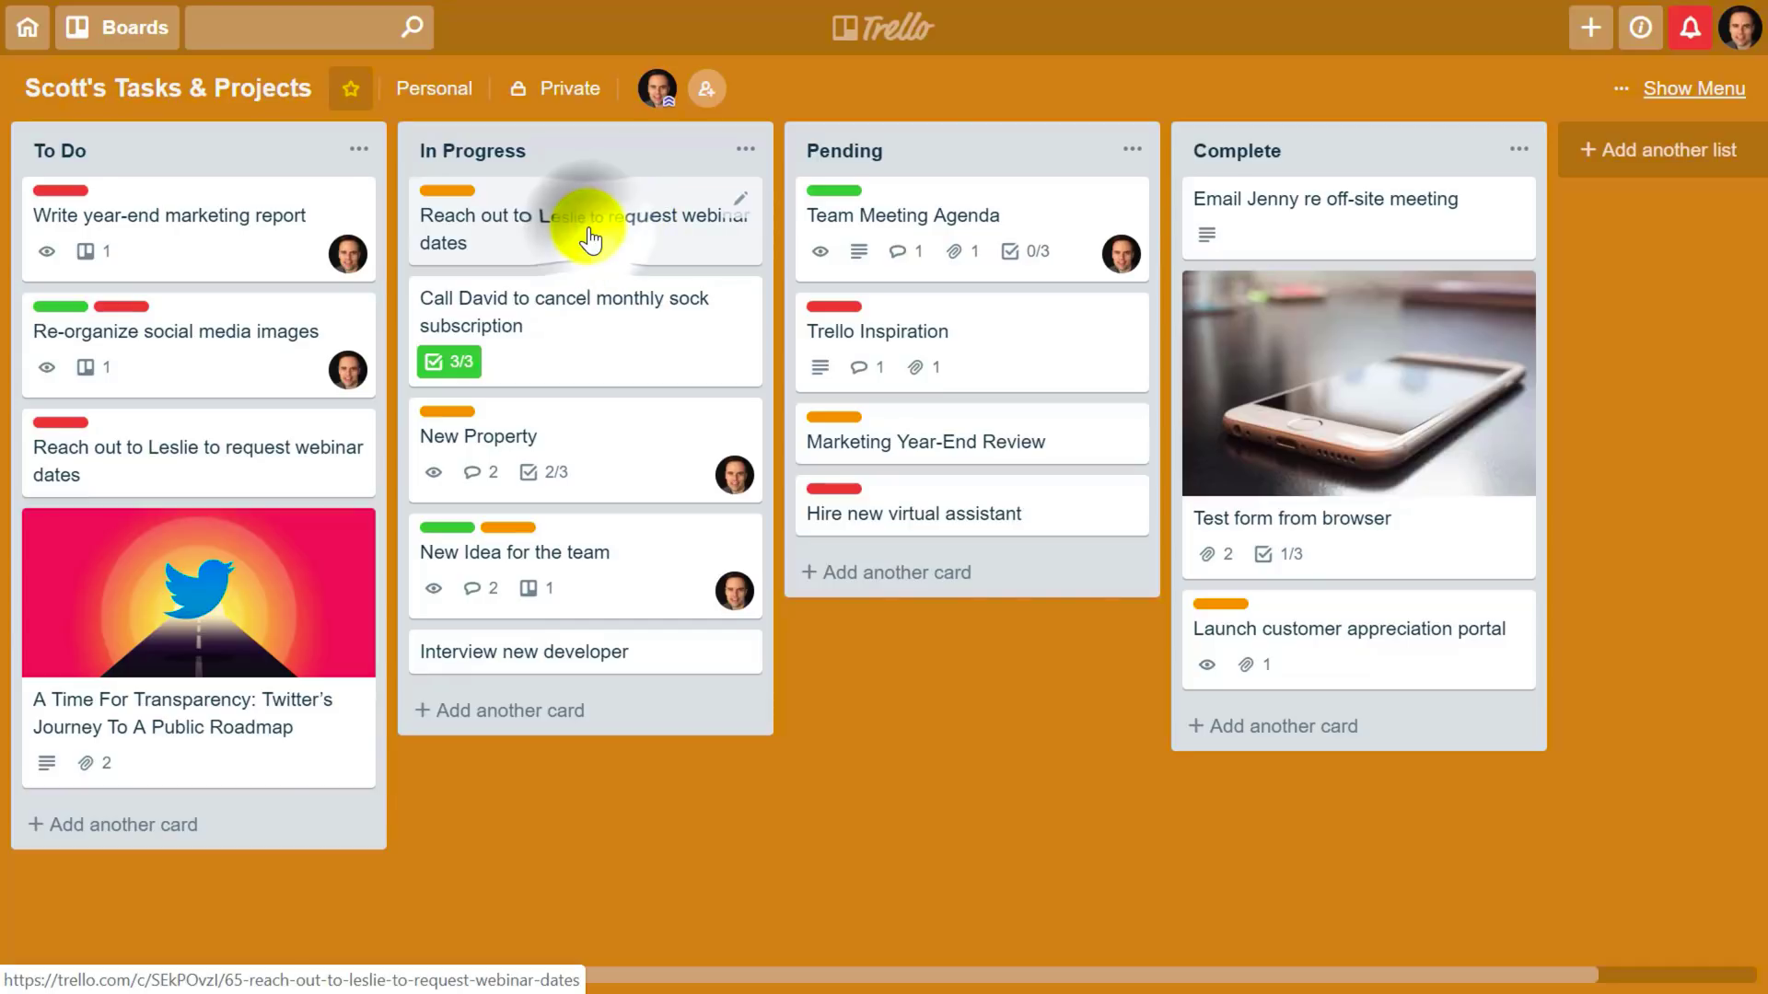
Open the 'Reach out to Leslie to request webinar dates' card in In Progress.
left_click(592, 227)
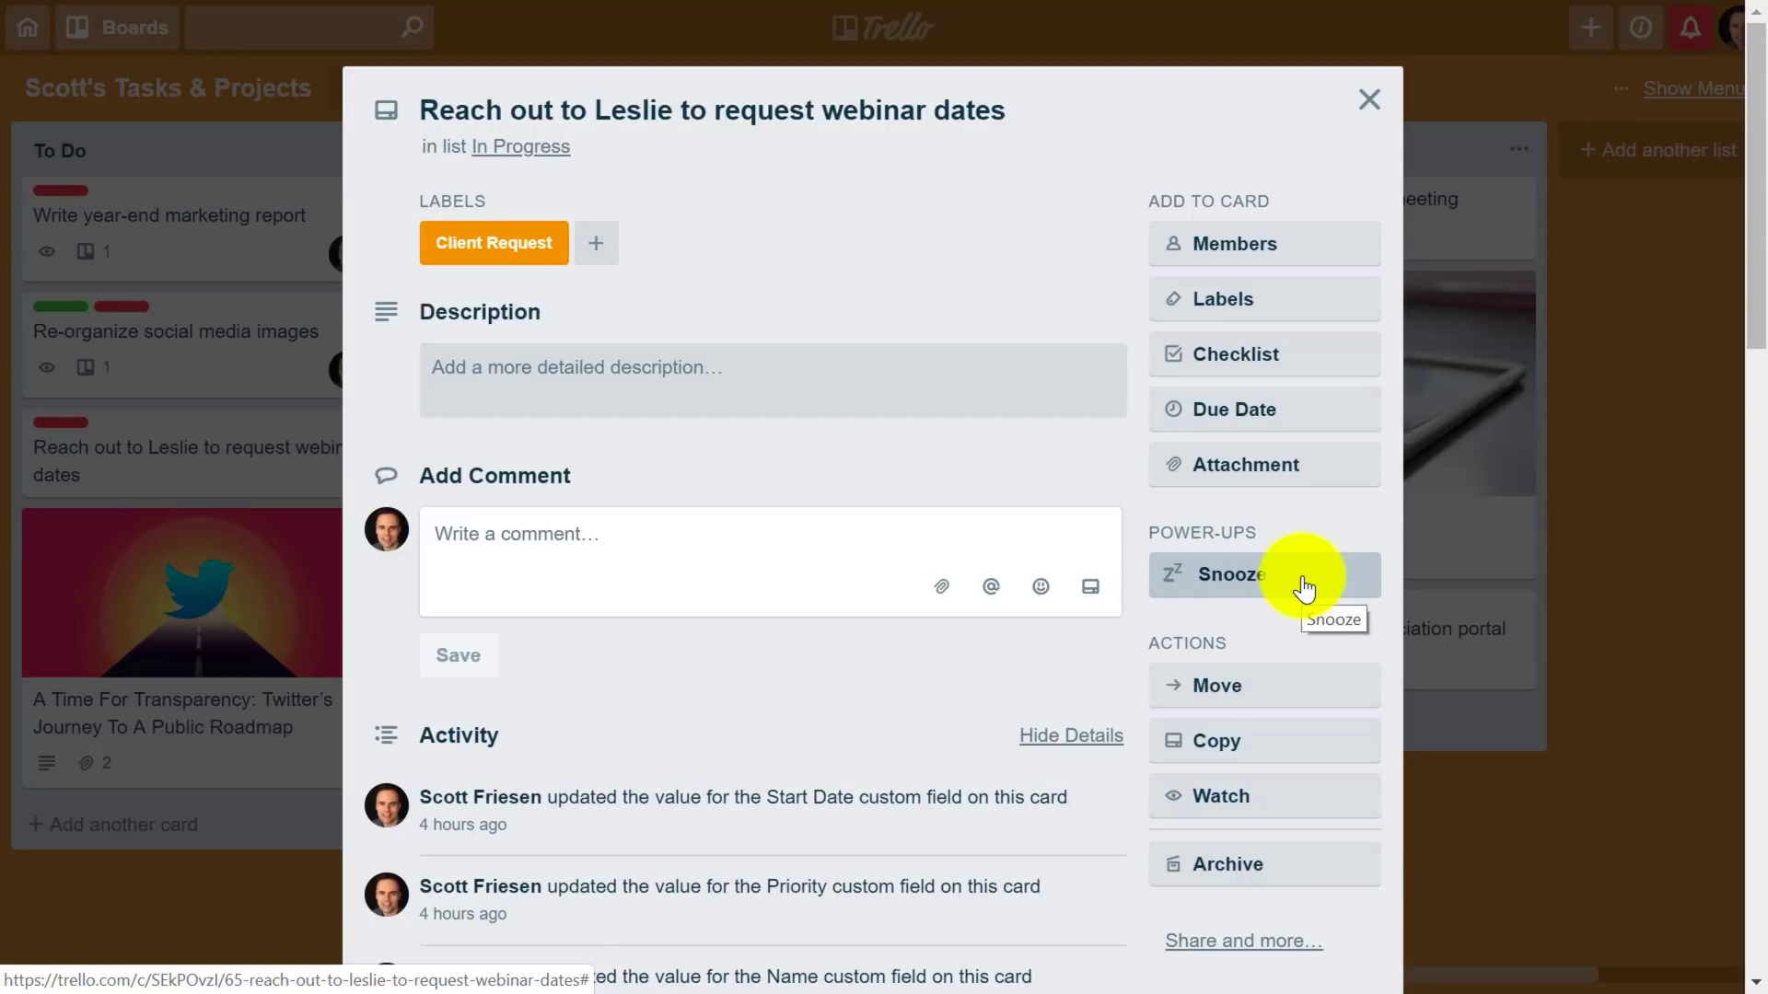
Snooze the webinar-dates card until Tomorrow morning, then close the archived card.
left_click(1254, 582)
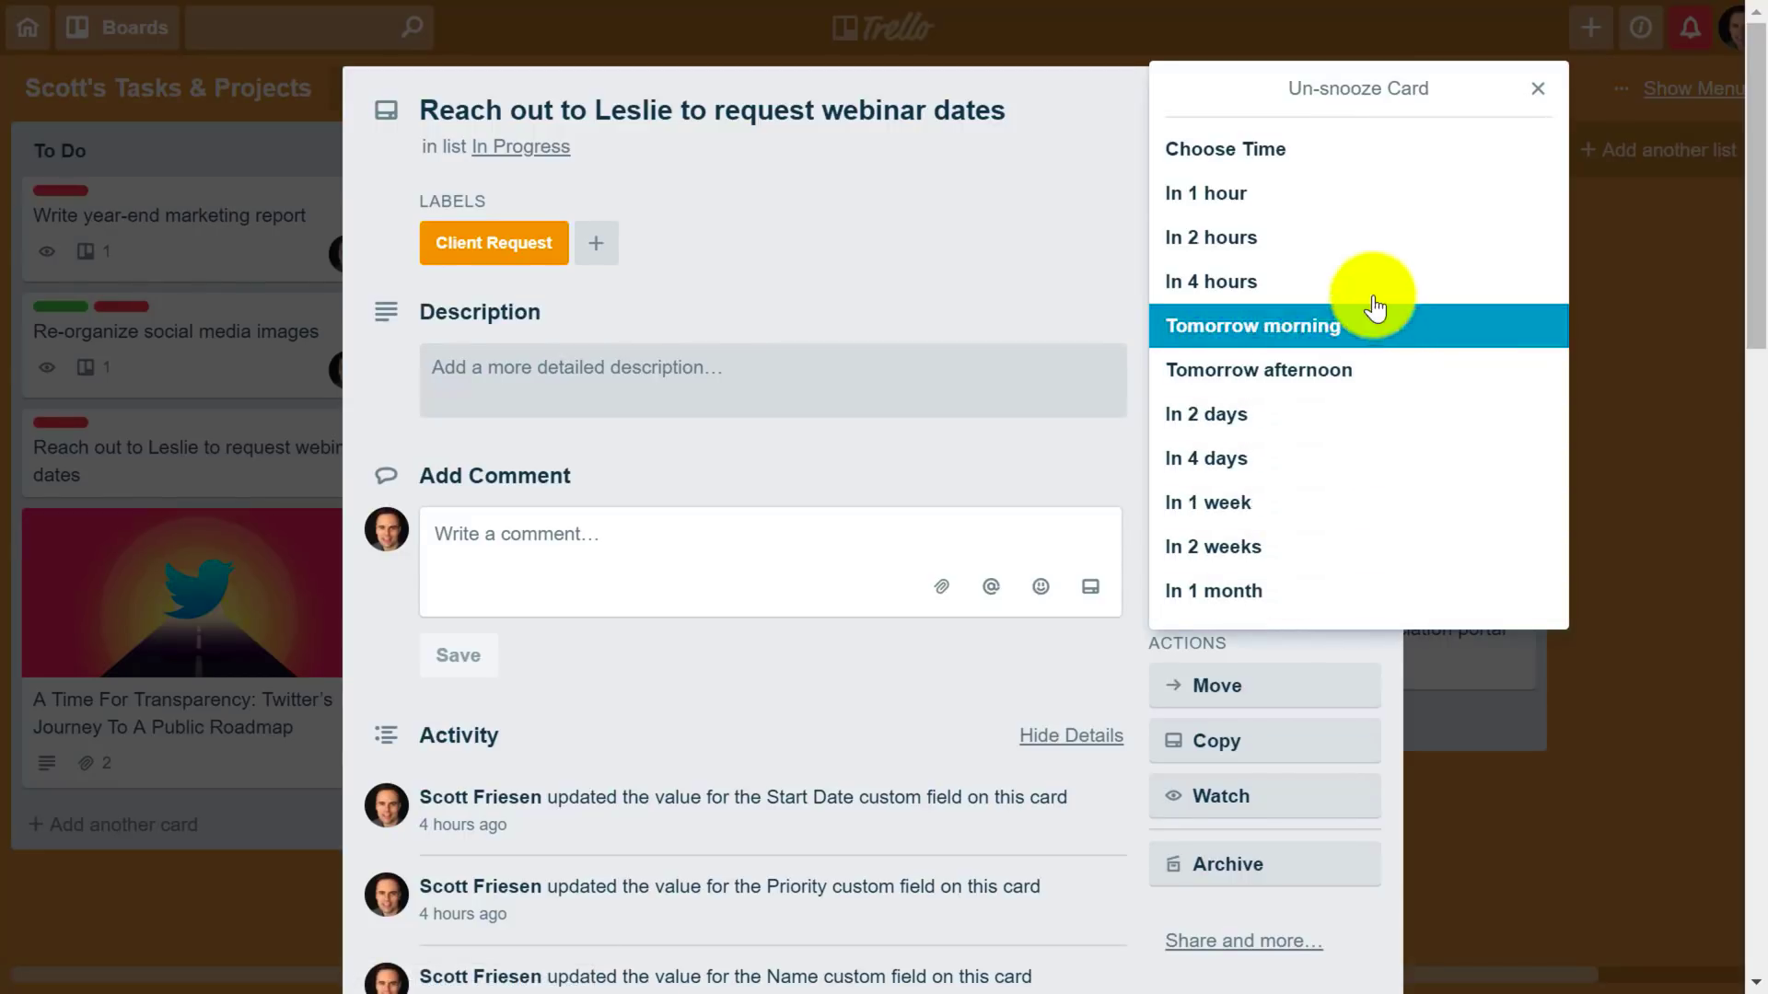
left_click(1313, 166)
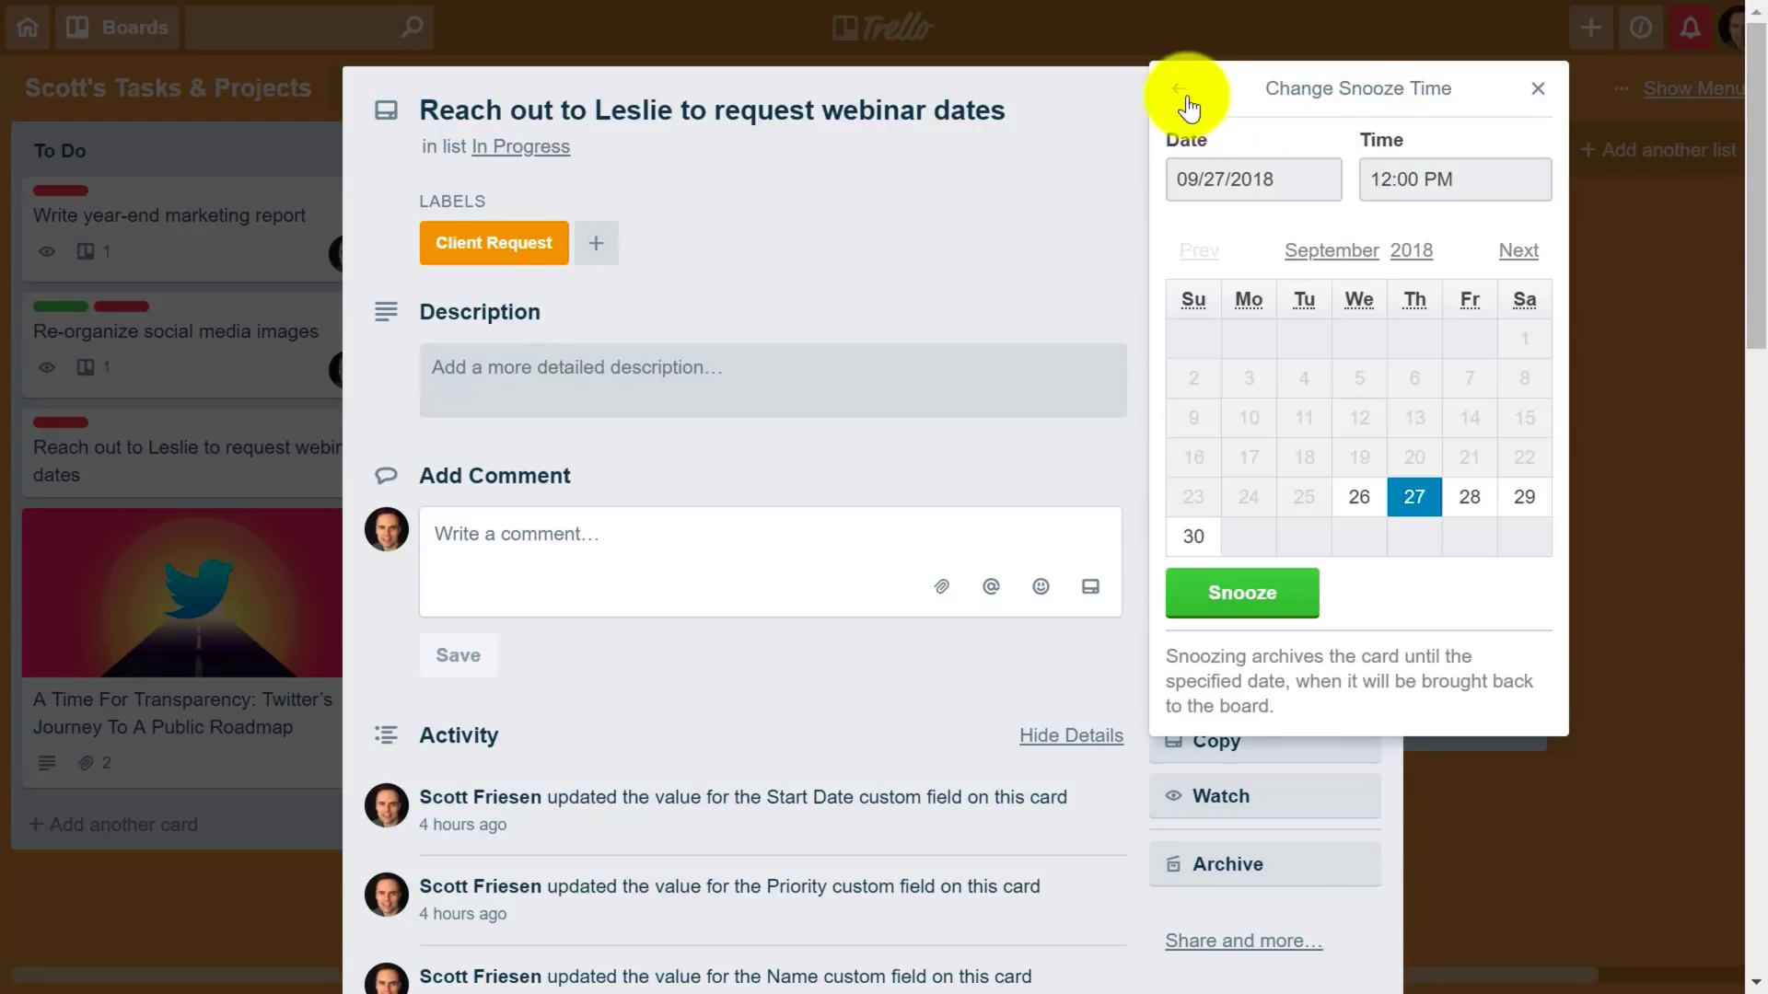
left_click(1182, 94)
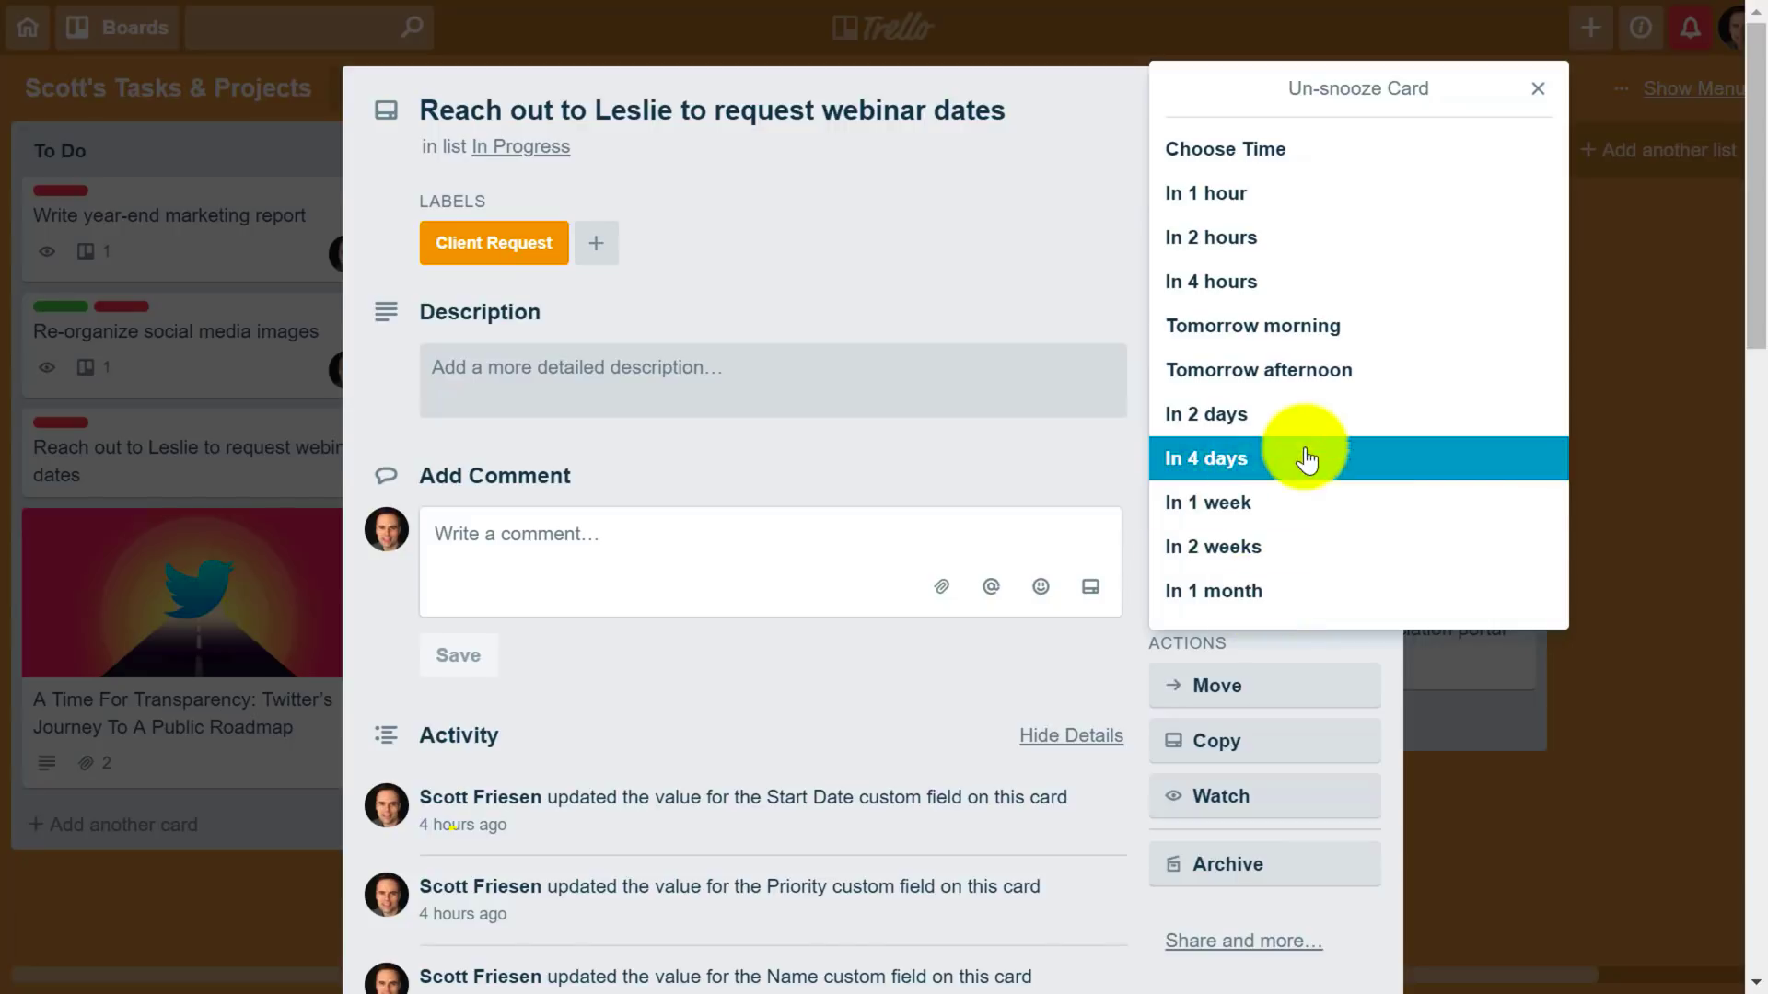
left_click(1242, 333)
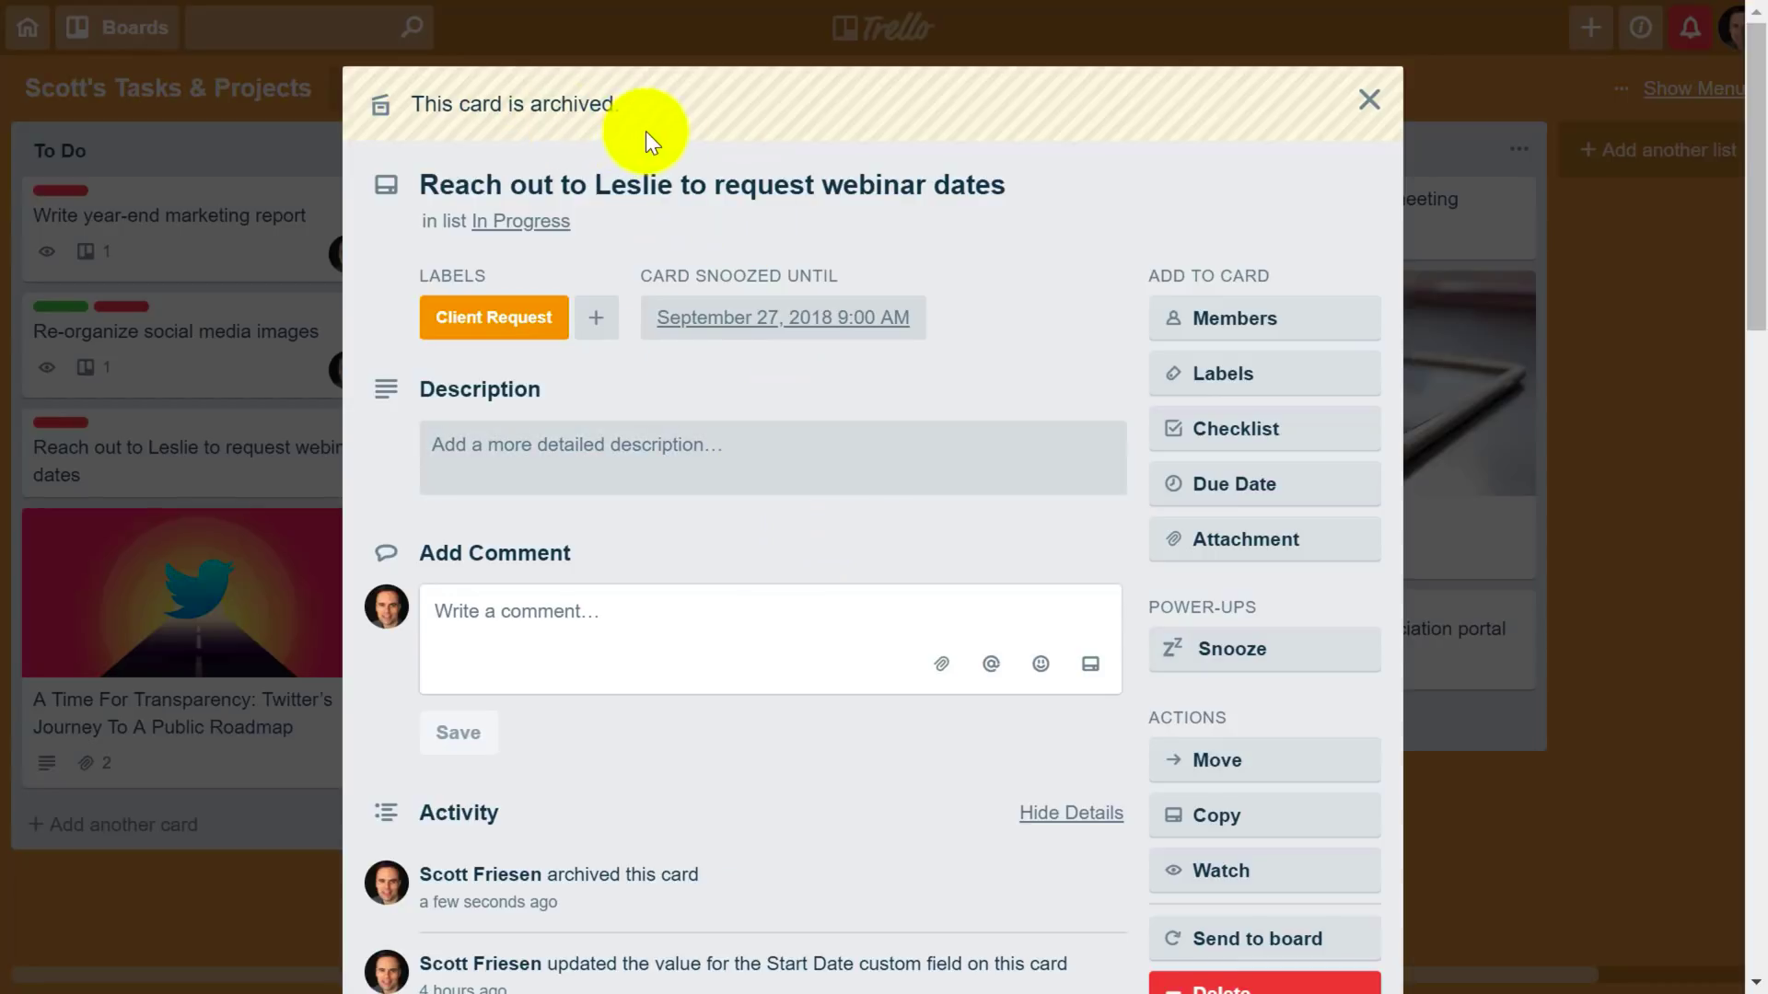
left_click(1368, 101)
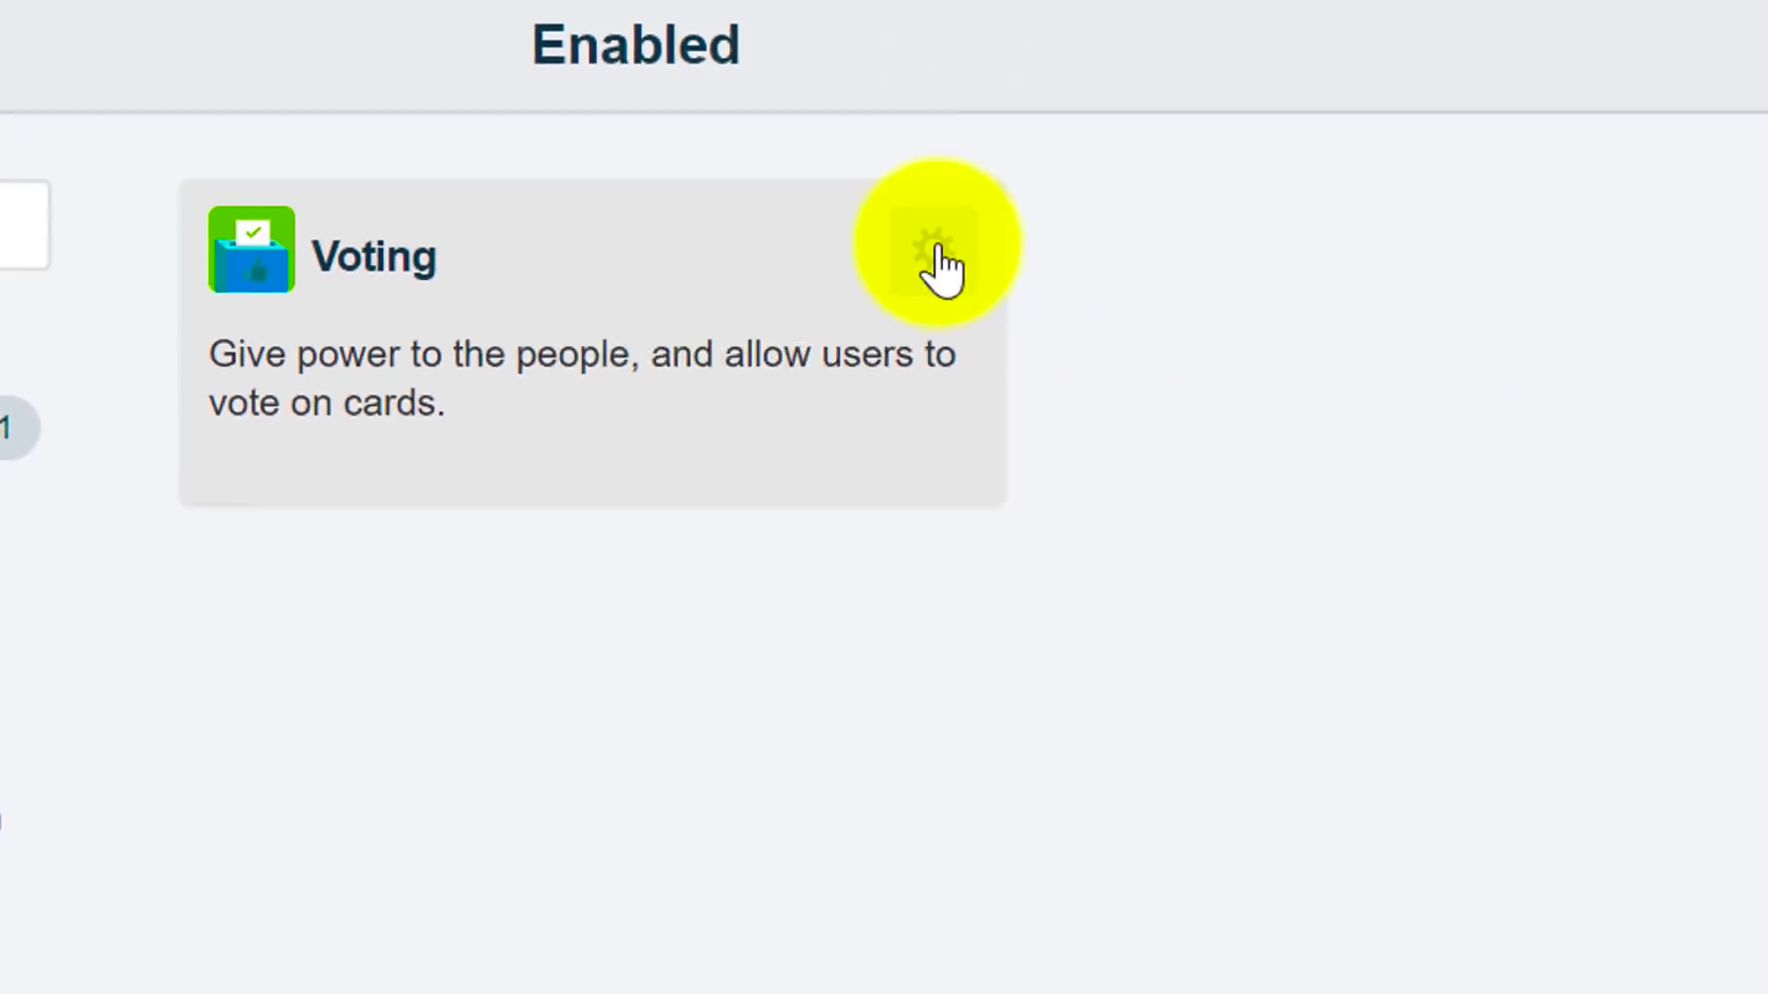
Restrict Voting to Members (admins and board members) and close the Power-Ups page.
left_click(792, 215)
left_click(866, 403)
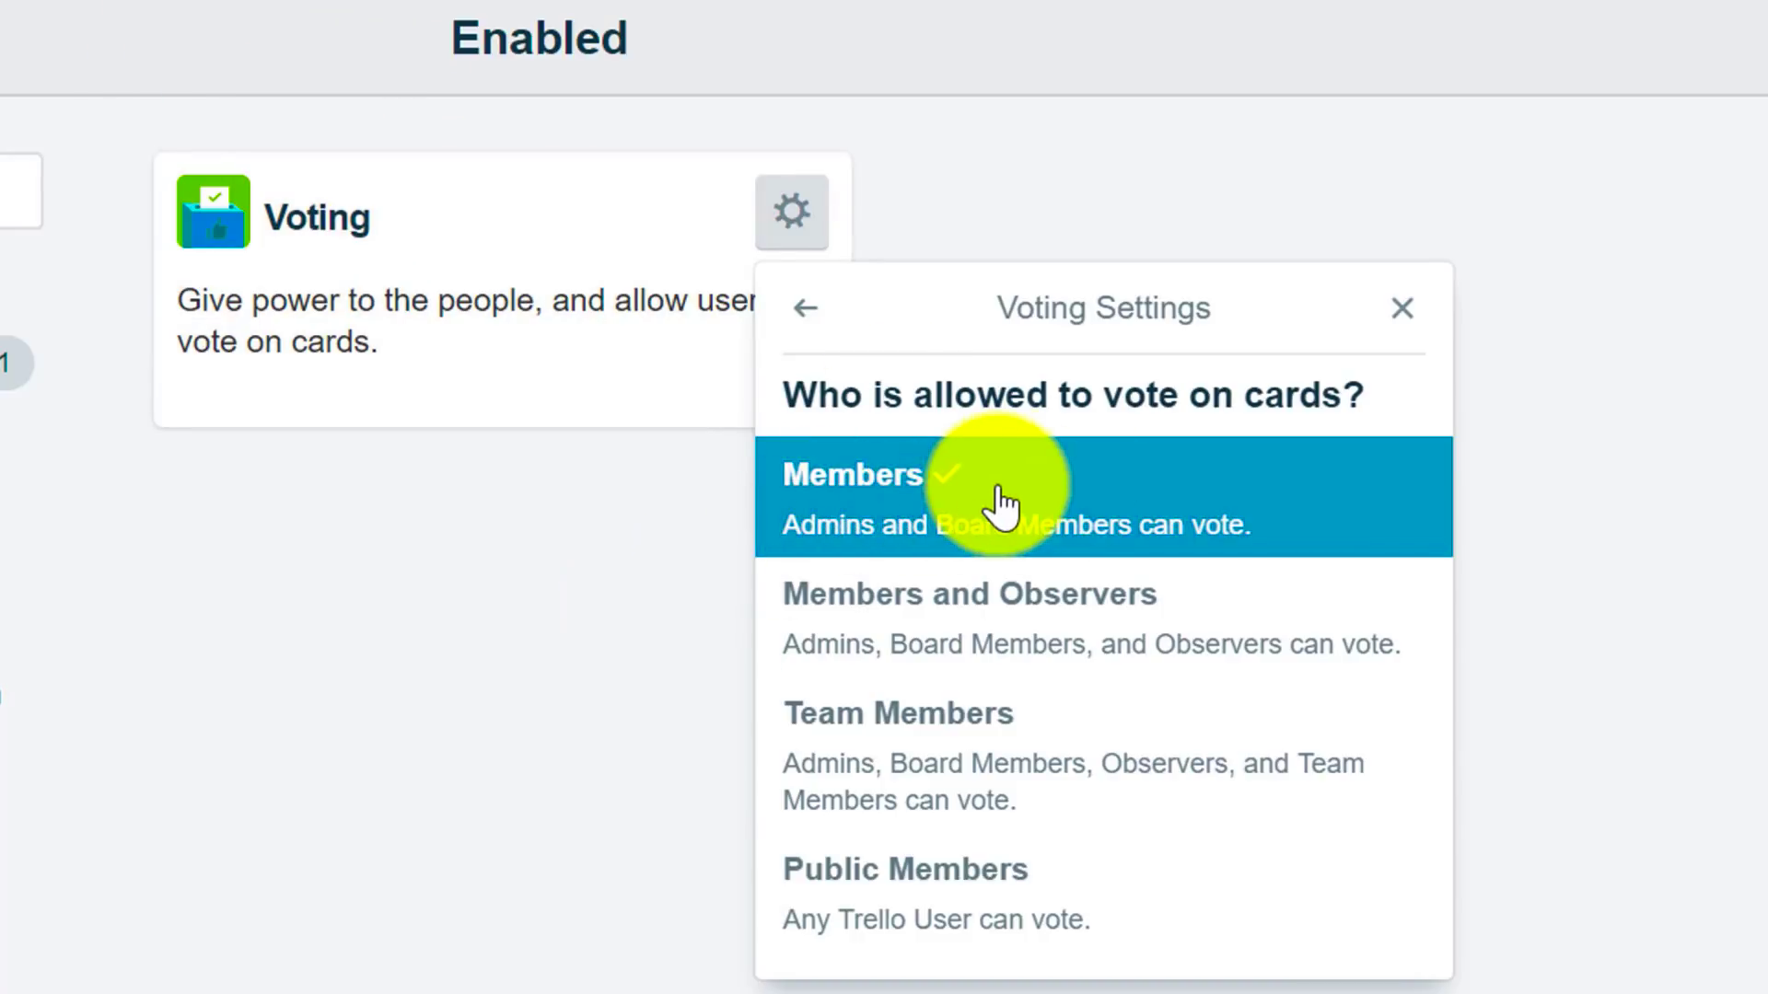
left_click(1639, 400)
left_click(1756, 142)
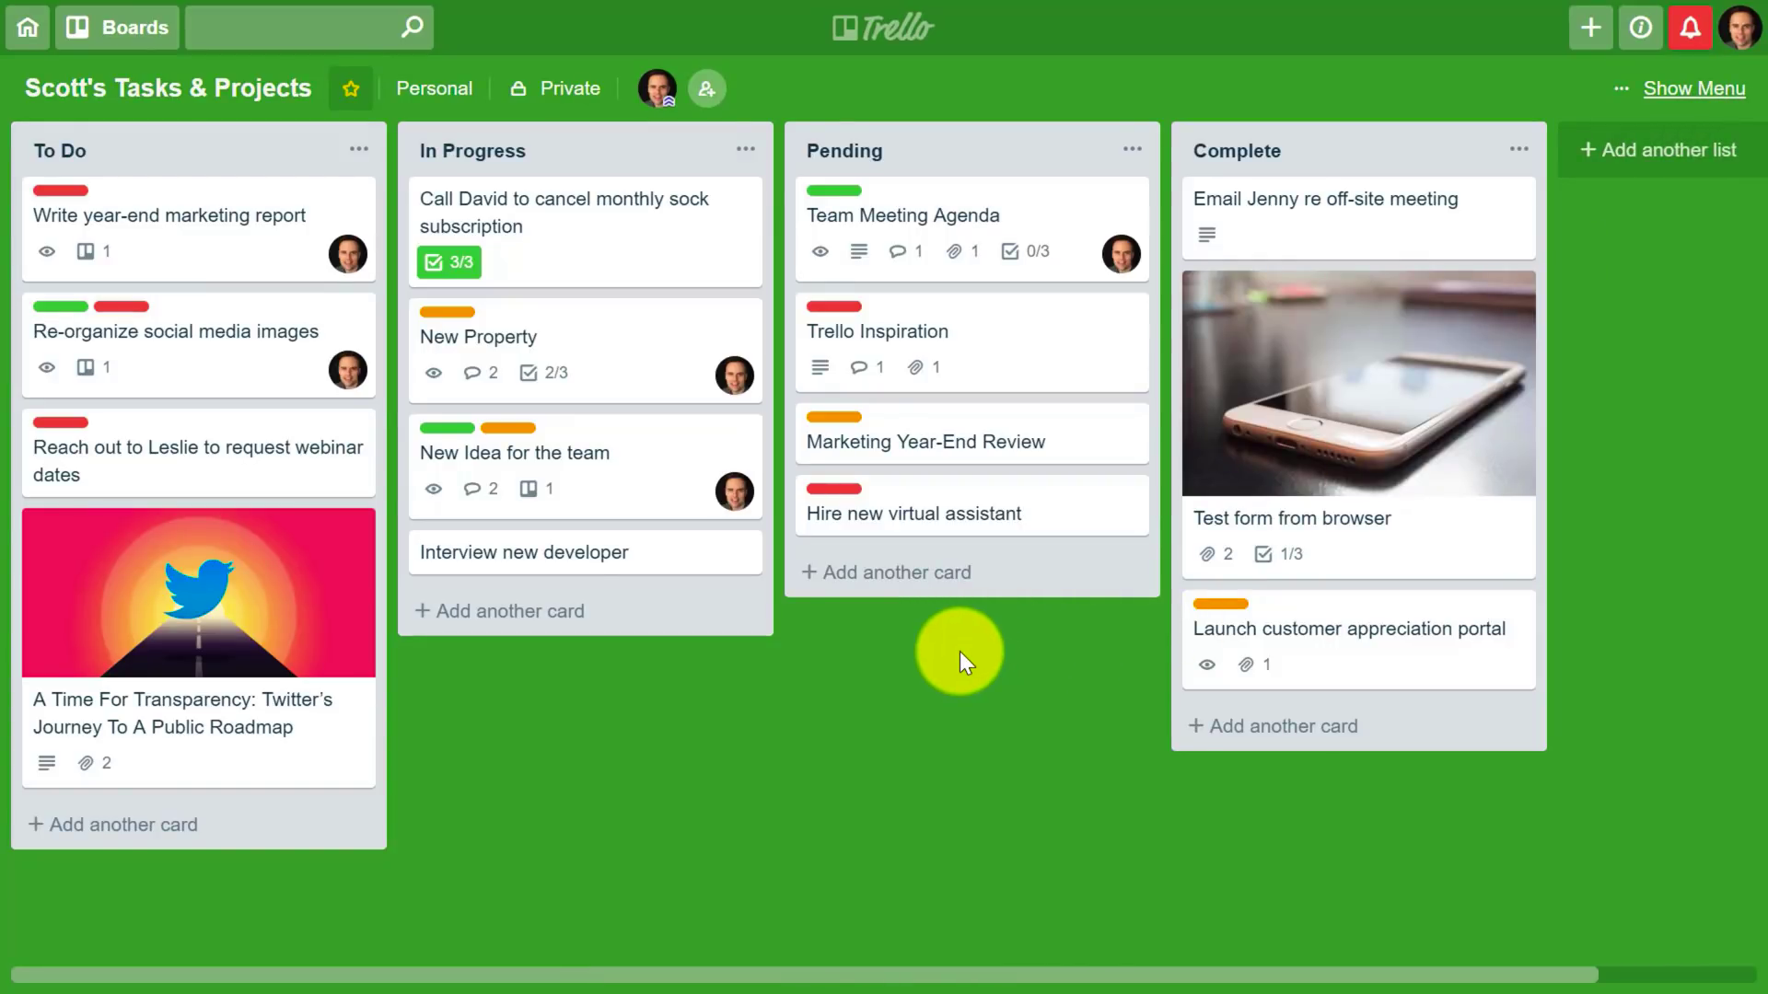
Vote on New Property, check its voter list, then retract and recast the vote.
left_click(613, 354)
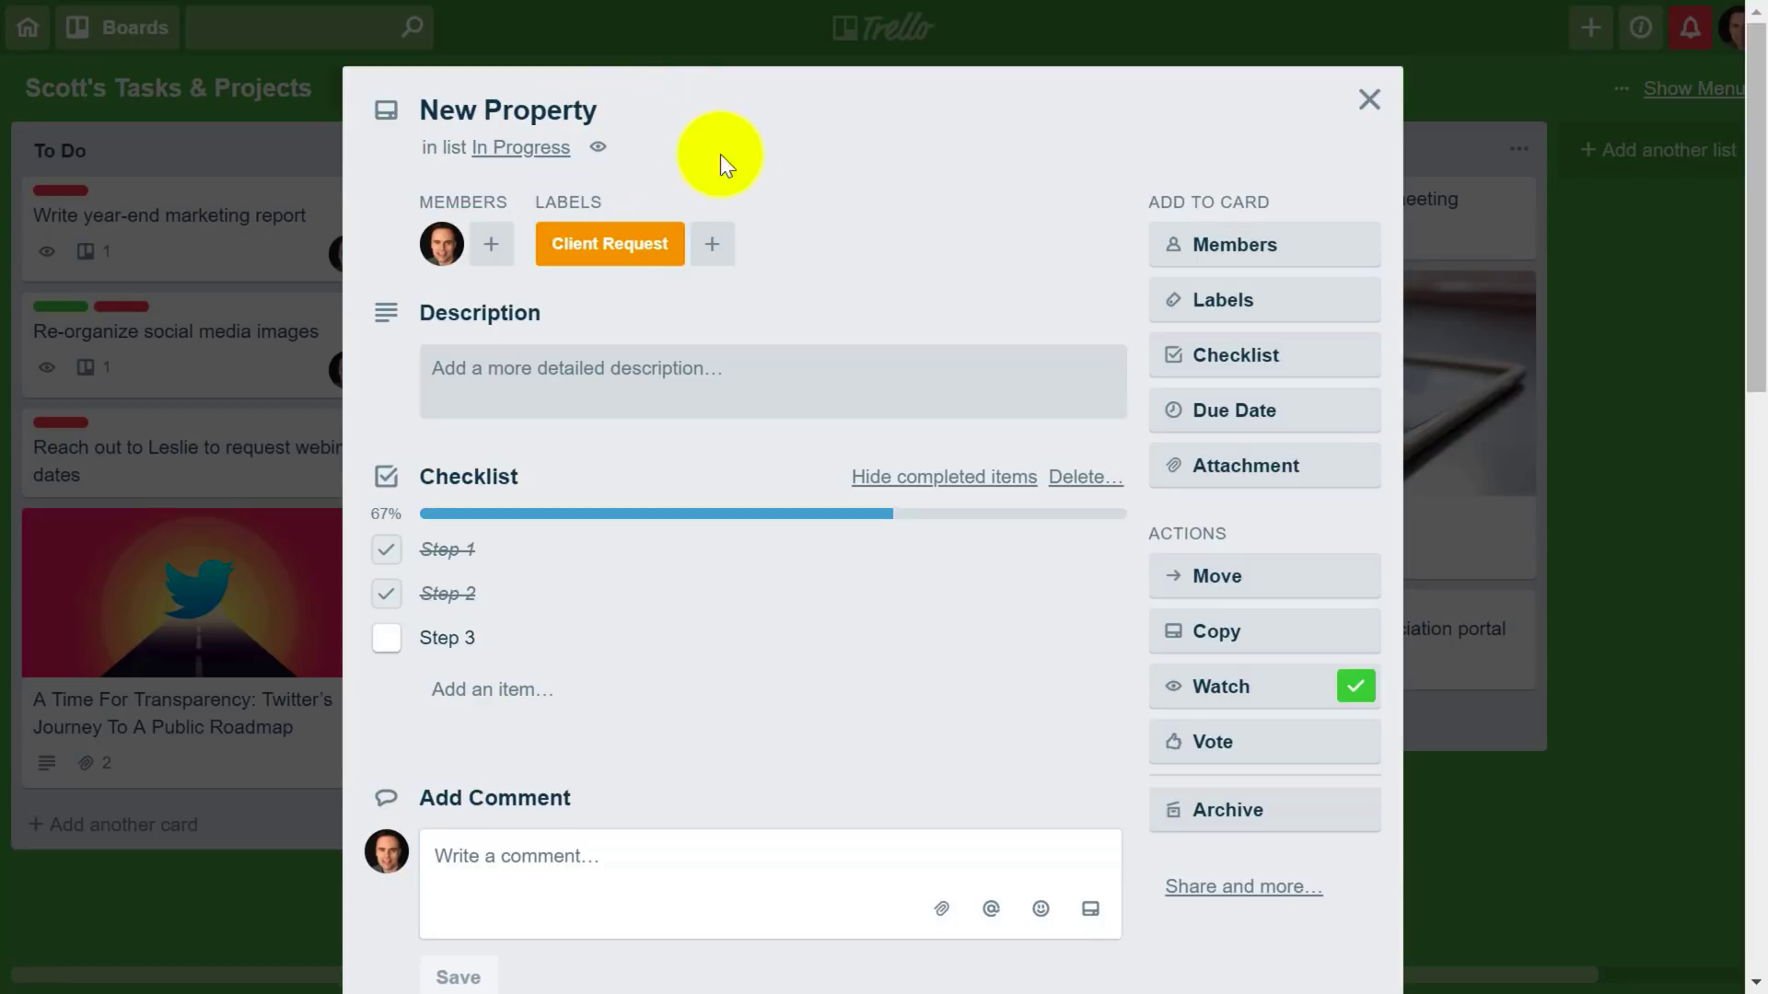
left_click(1267, 746)
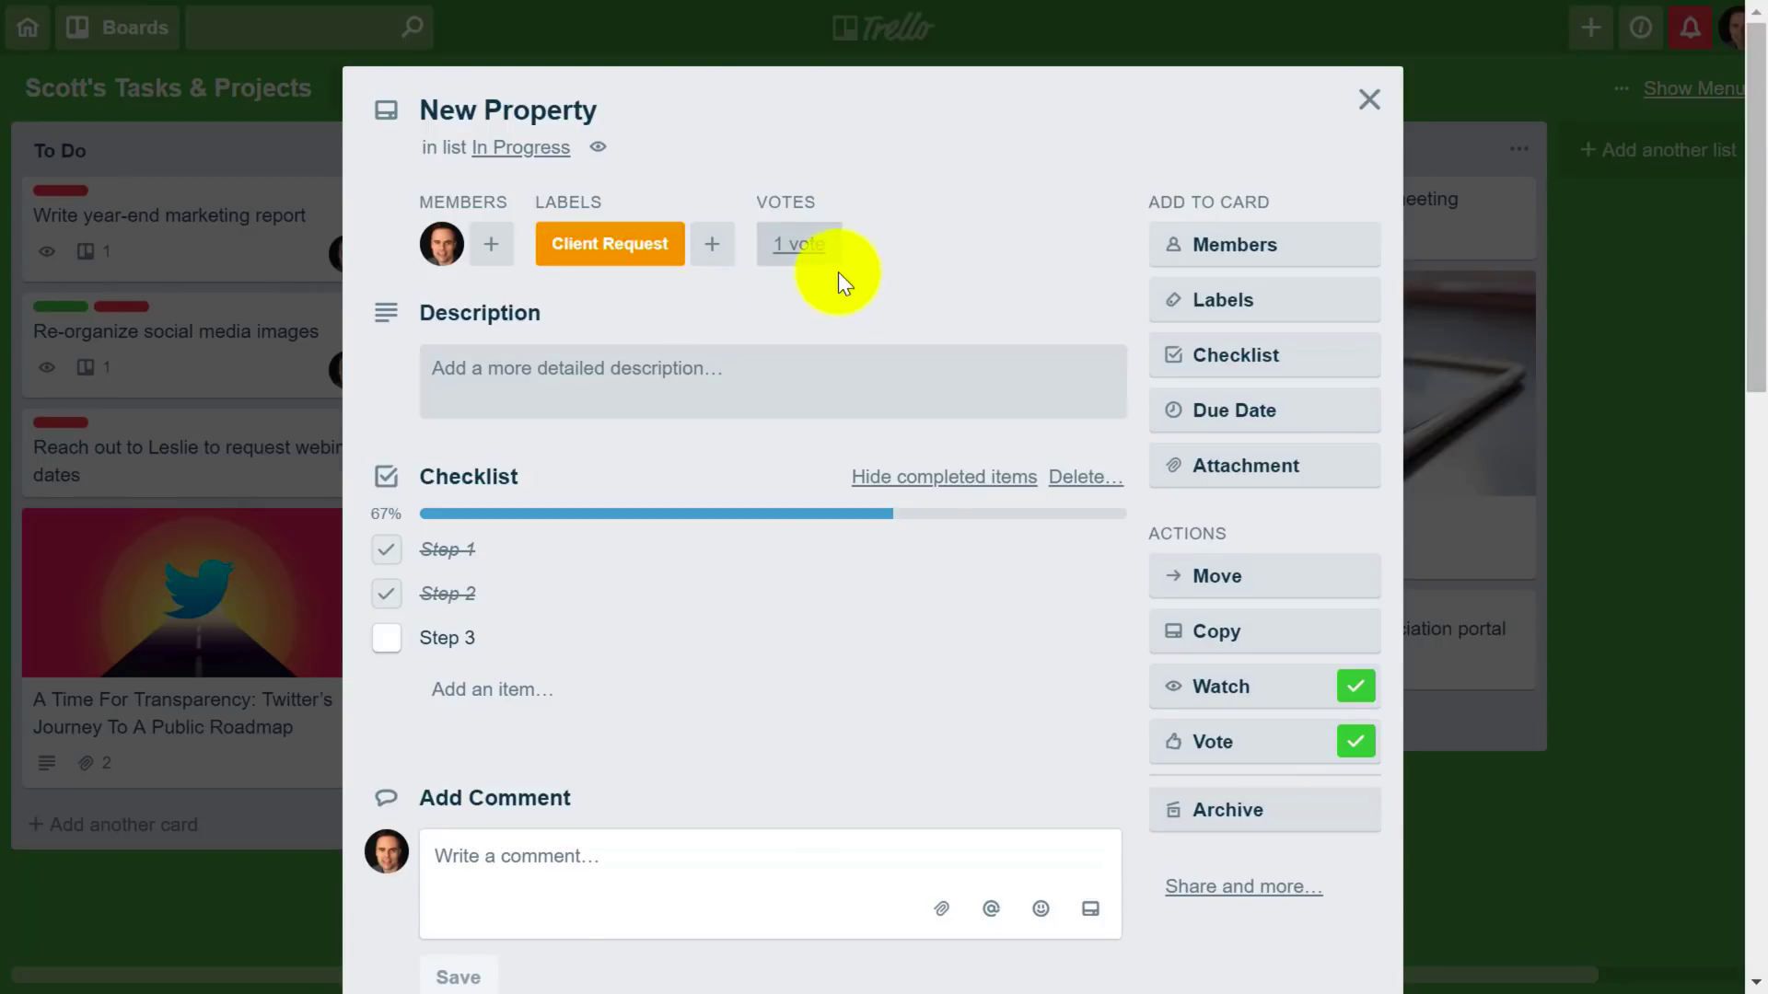
left_click(812, 257)
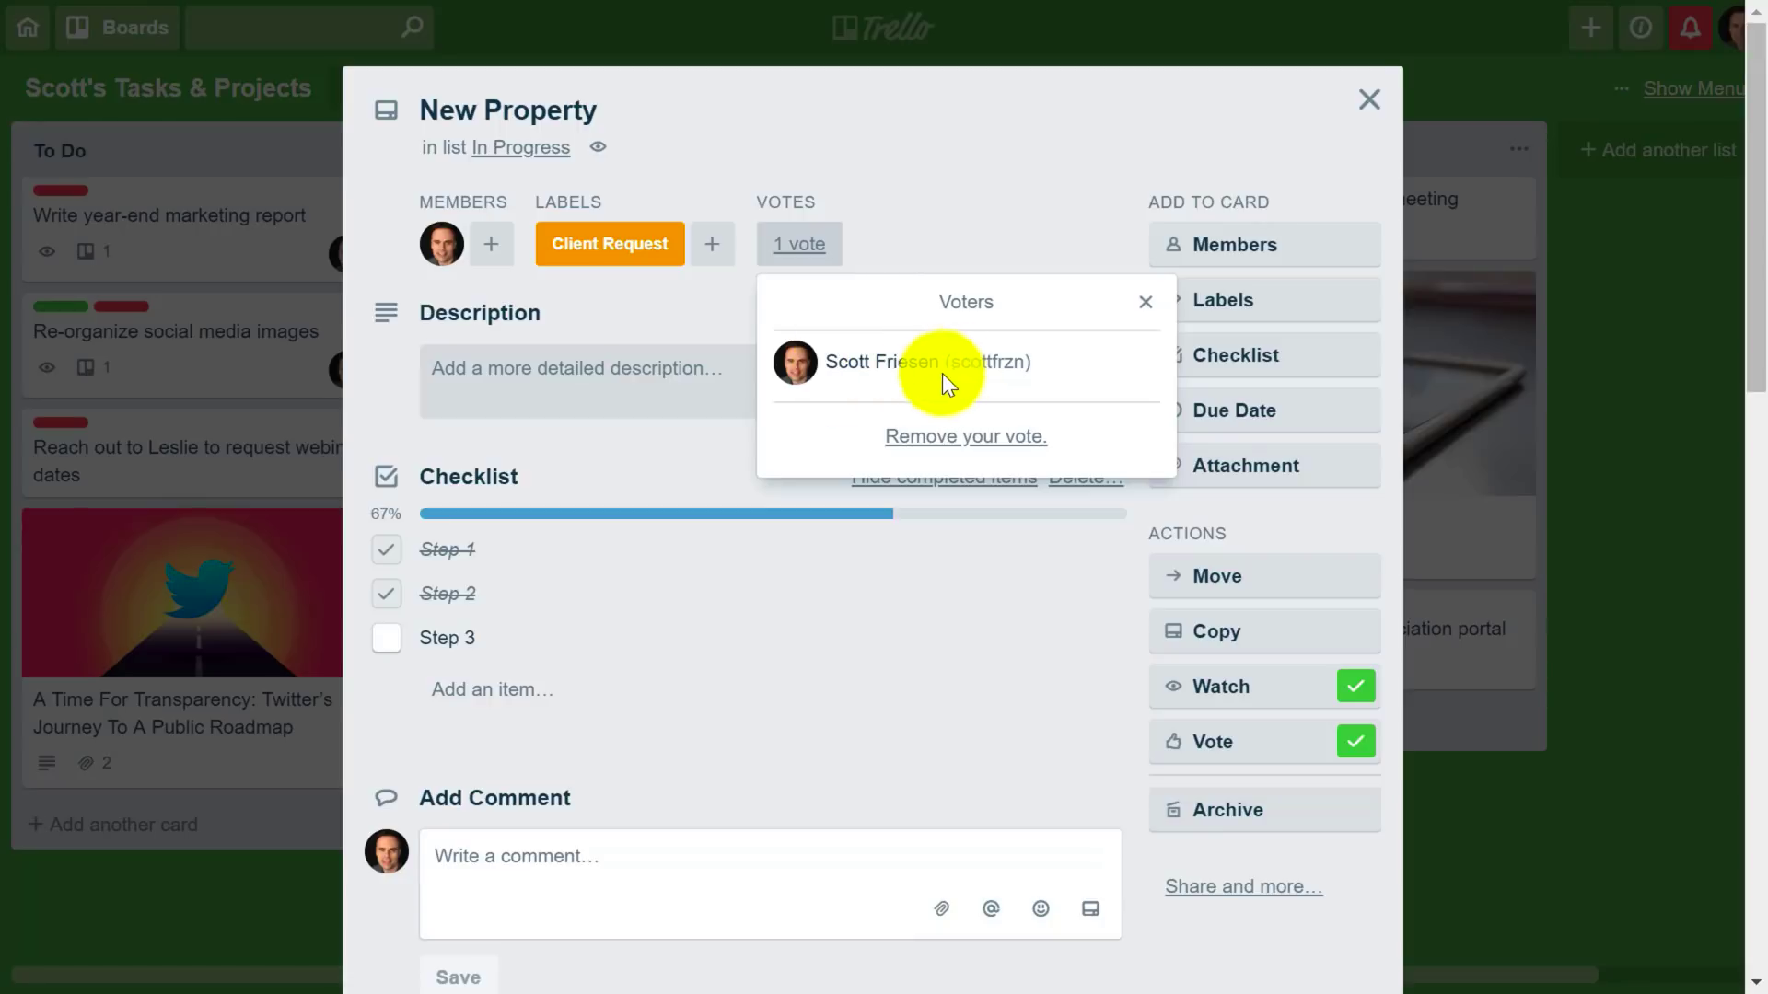
left_click(925, 243)
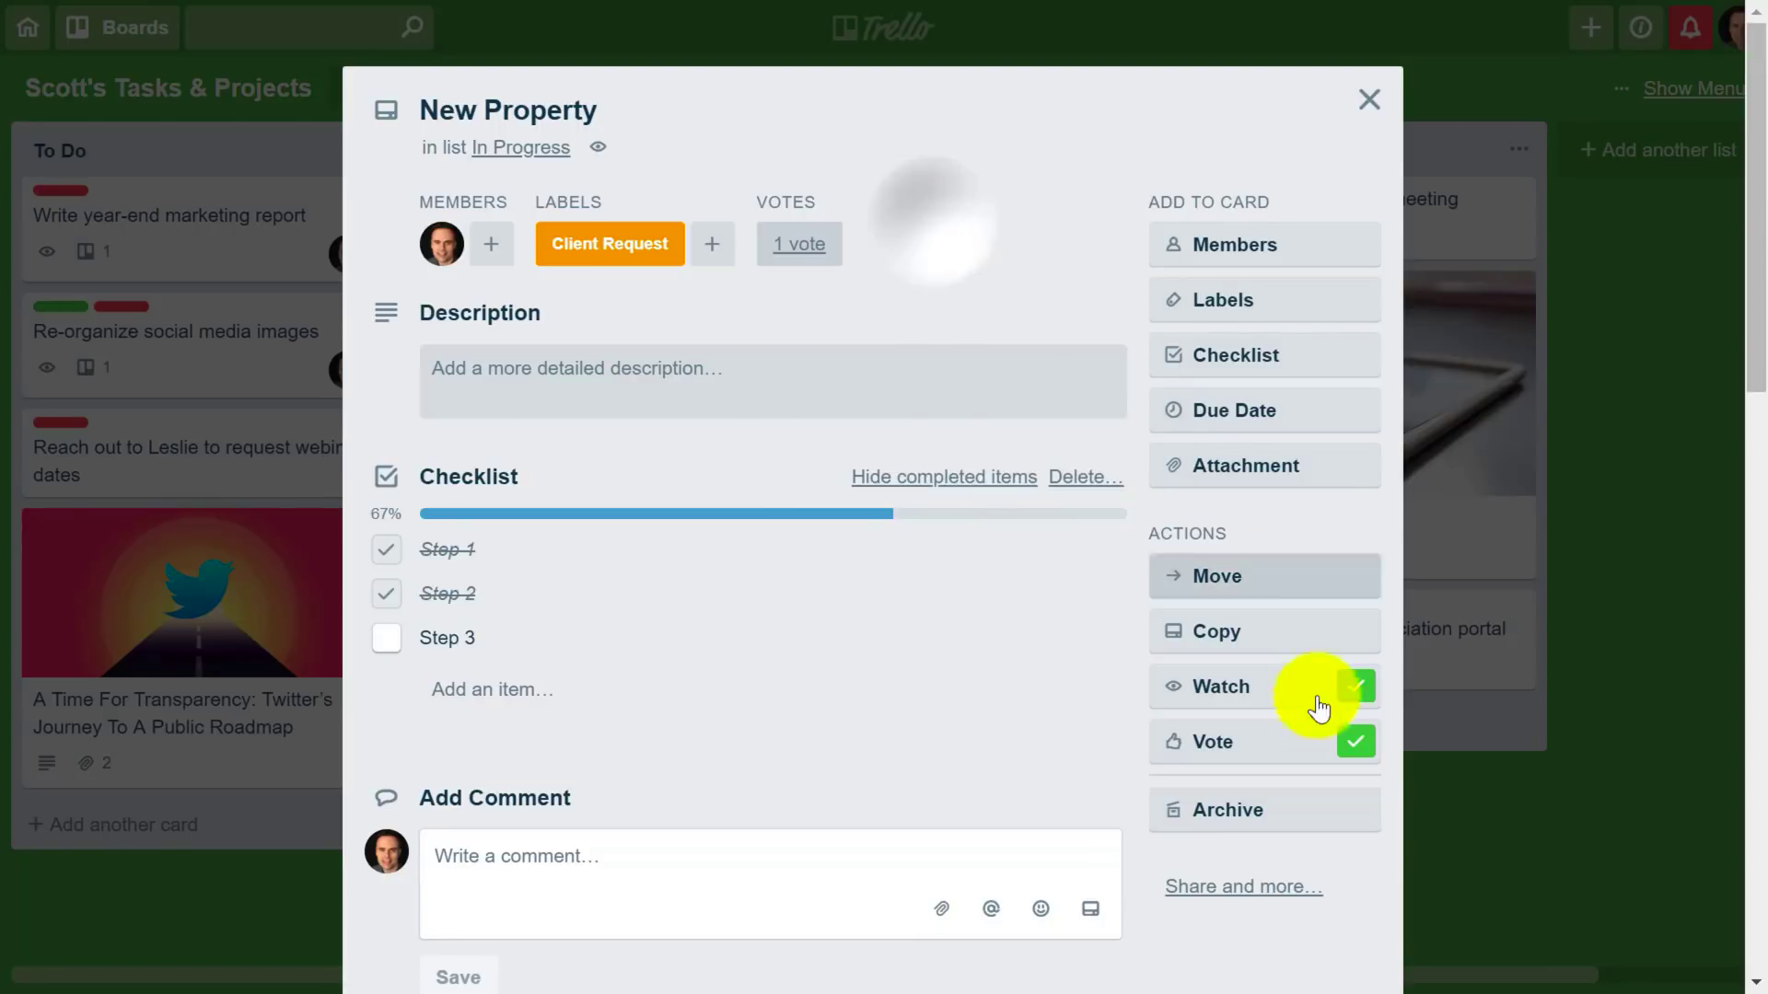
left_click(1270, 753)
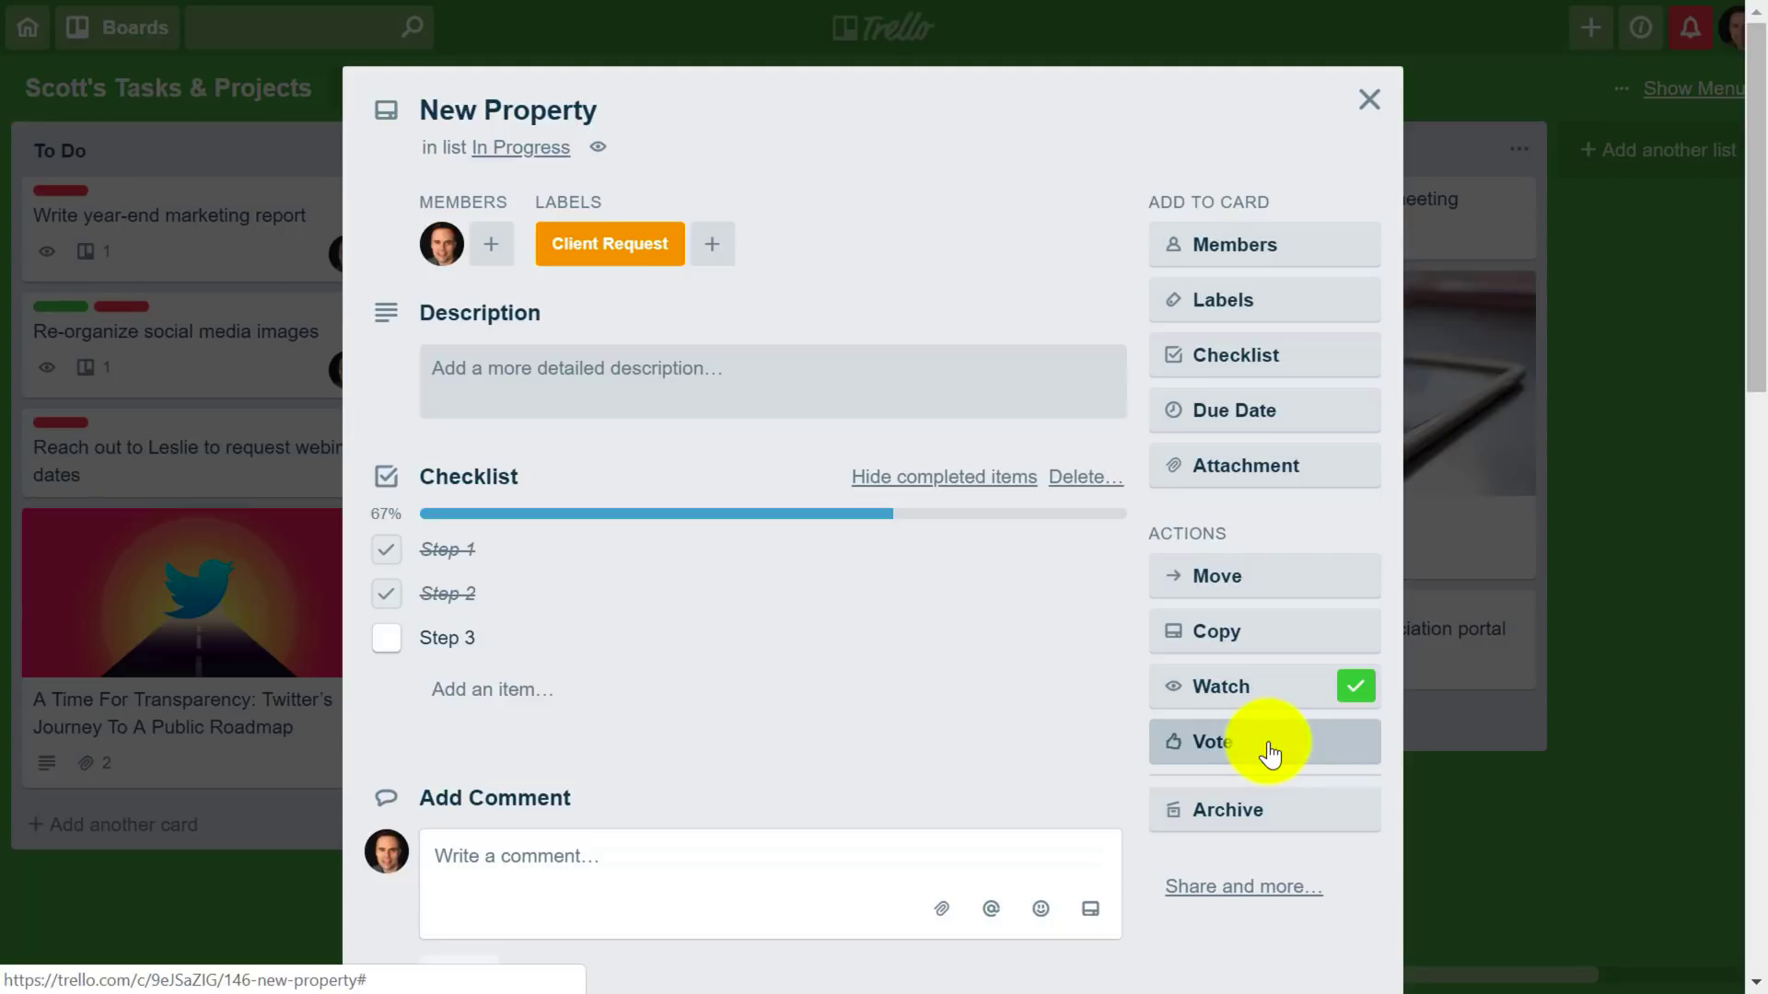
left_click(1270, 752)
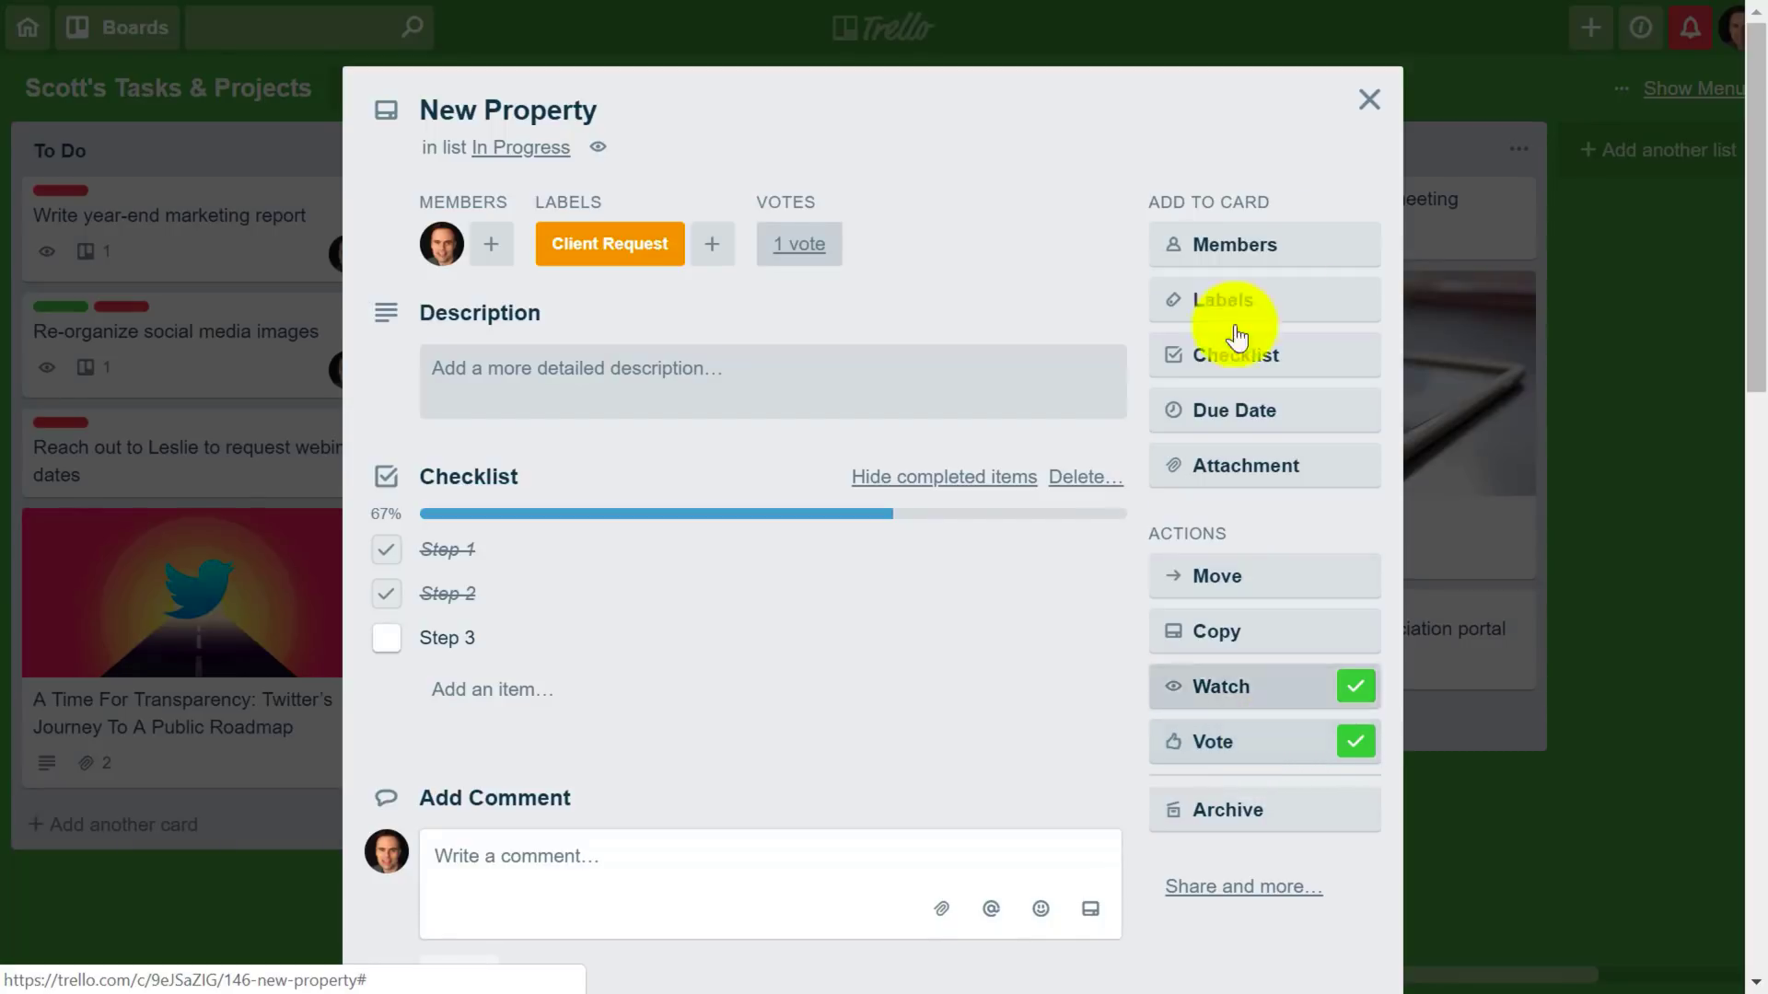
left_click(1369, 103)
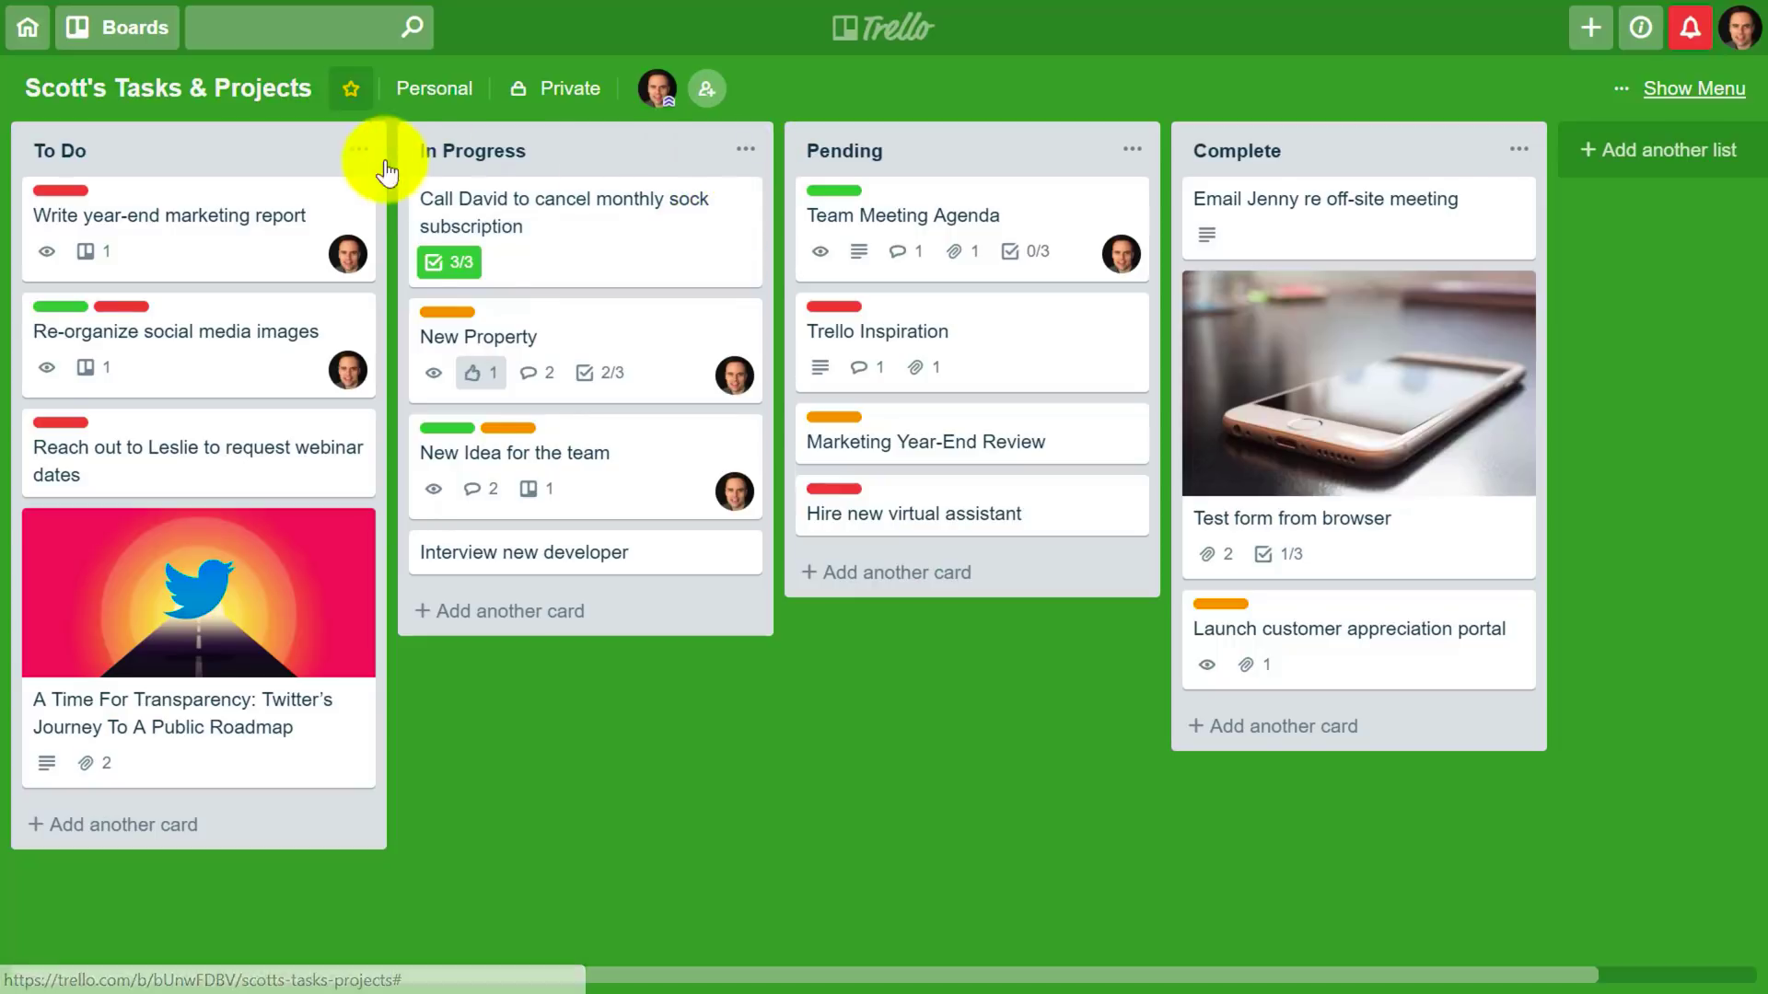
Sort the In Progress list by Most Votes.
left_click(745, 151)
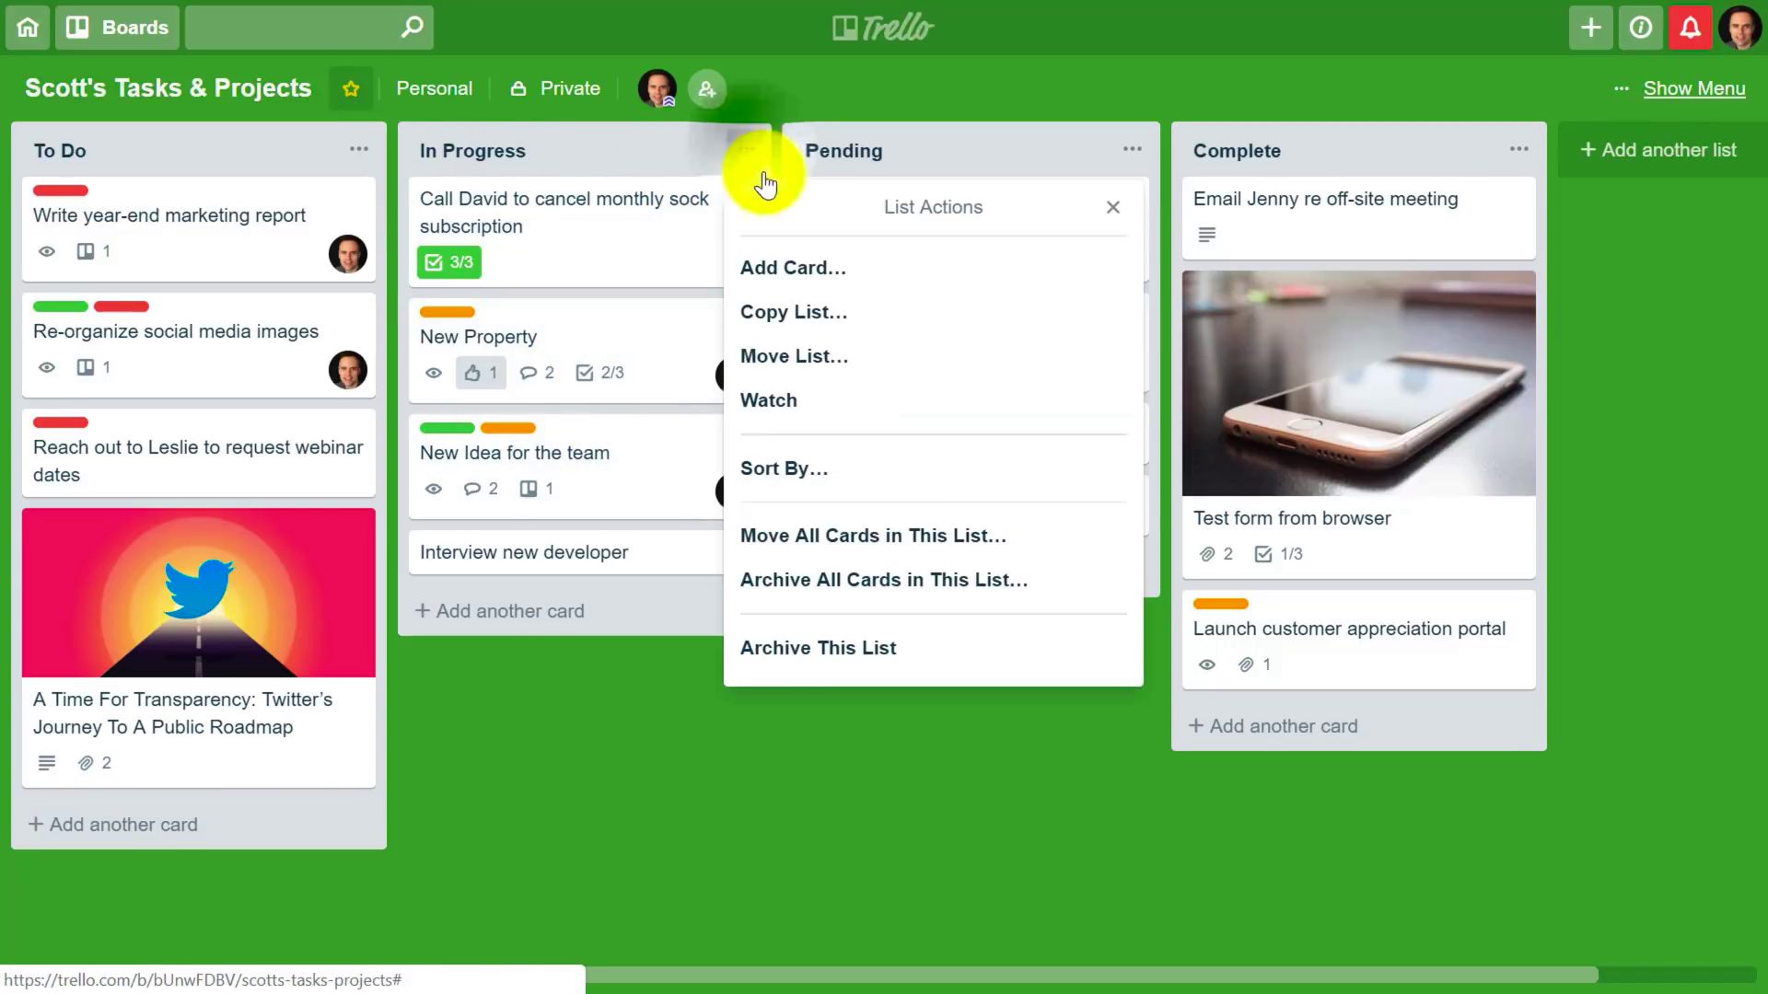
left_click(834, 470)
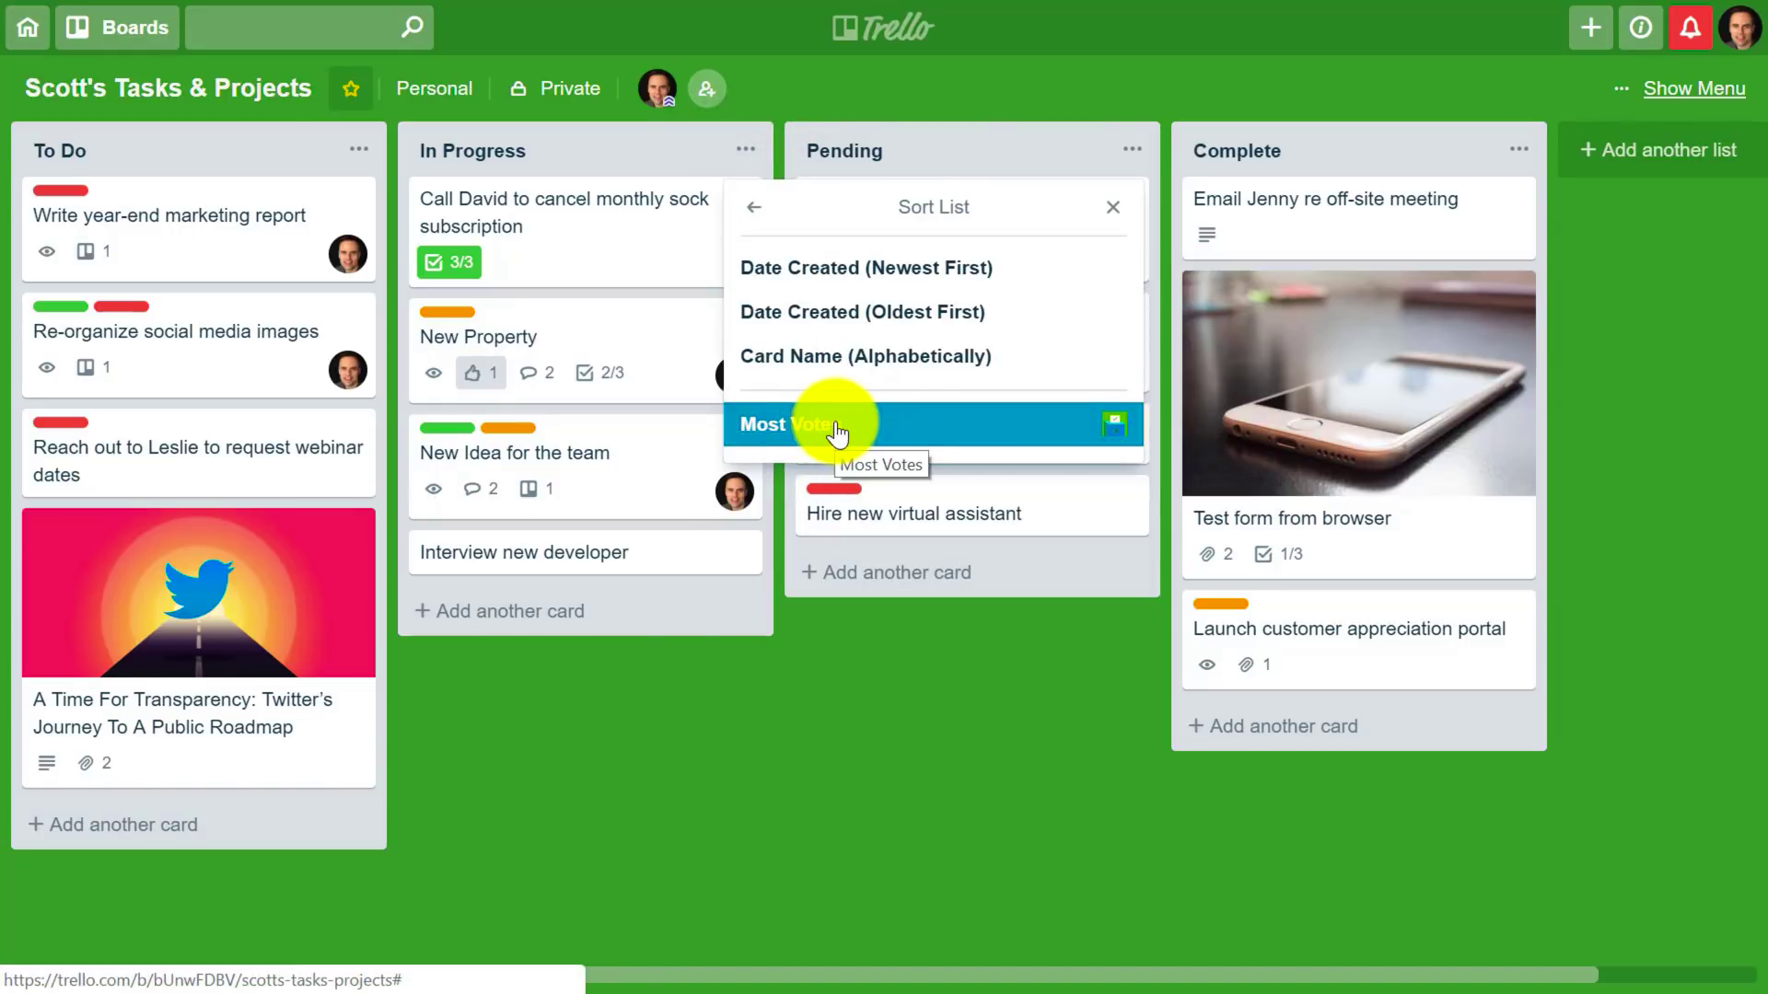
left_click(836, 435)
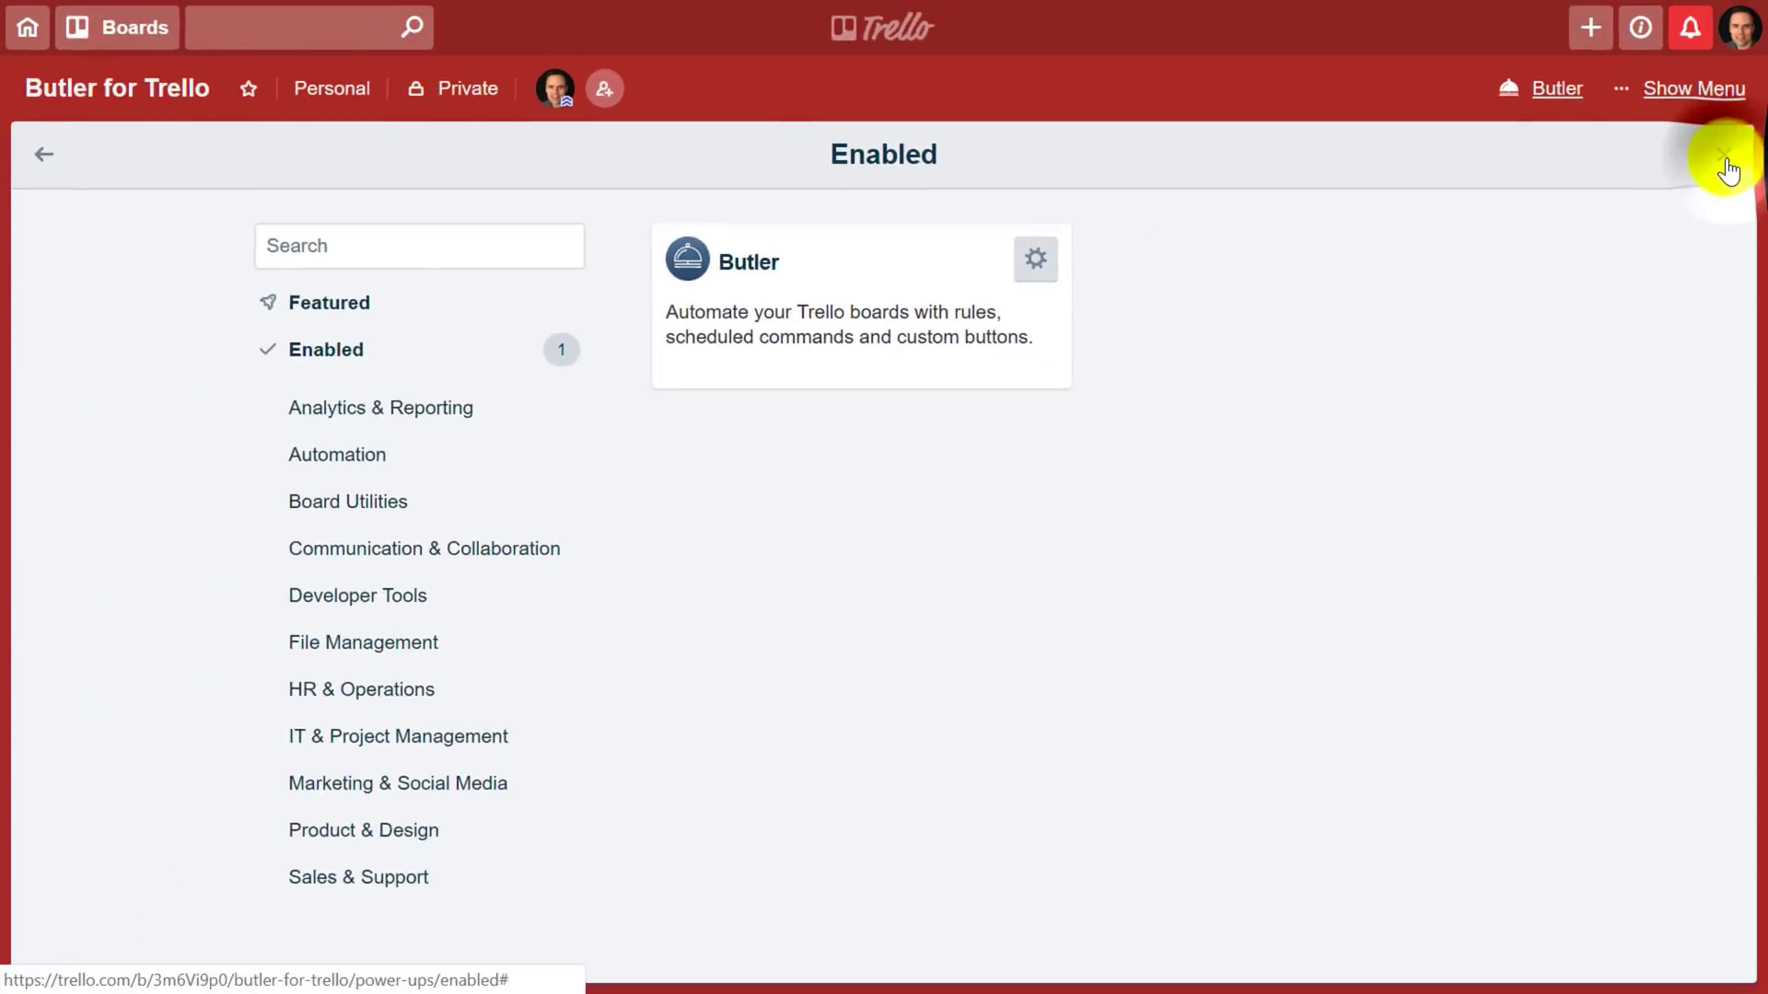
Close Power-Ups and open Butler's Card Buttons for the Butler for Trello board.
left_click(1725, 154)
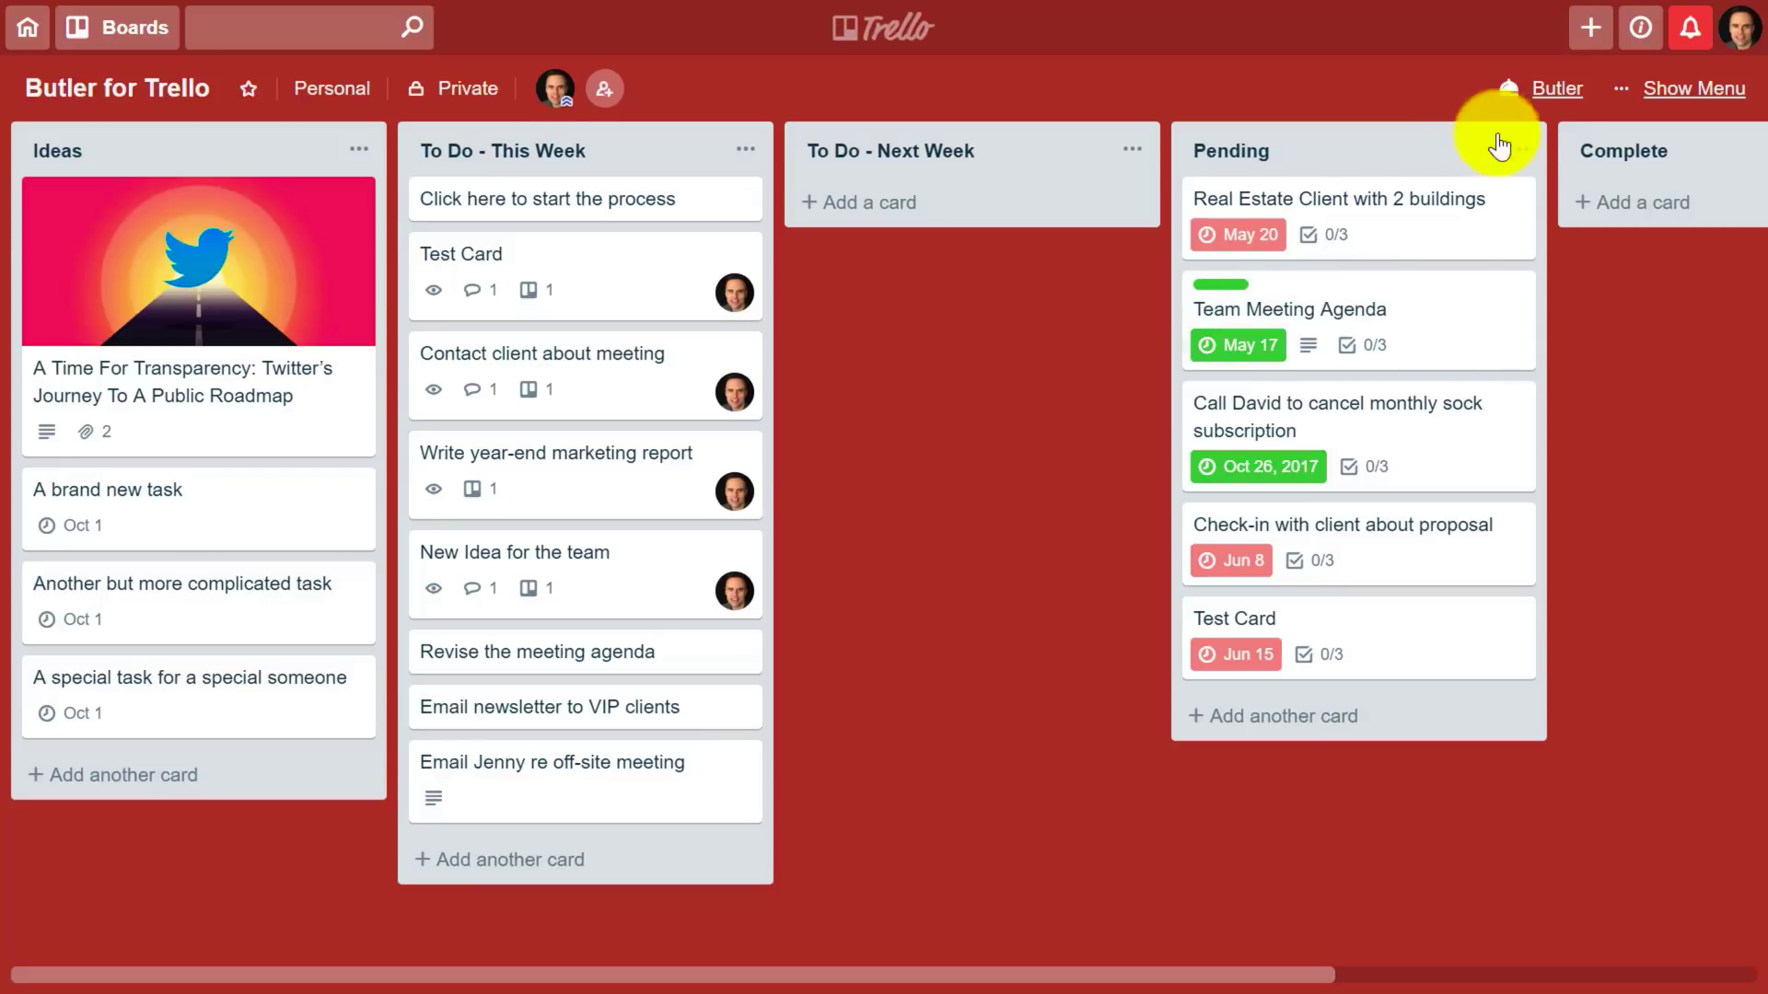
left_click(1553, 93)
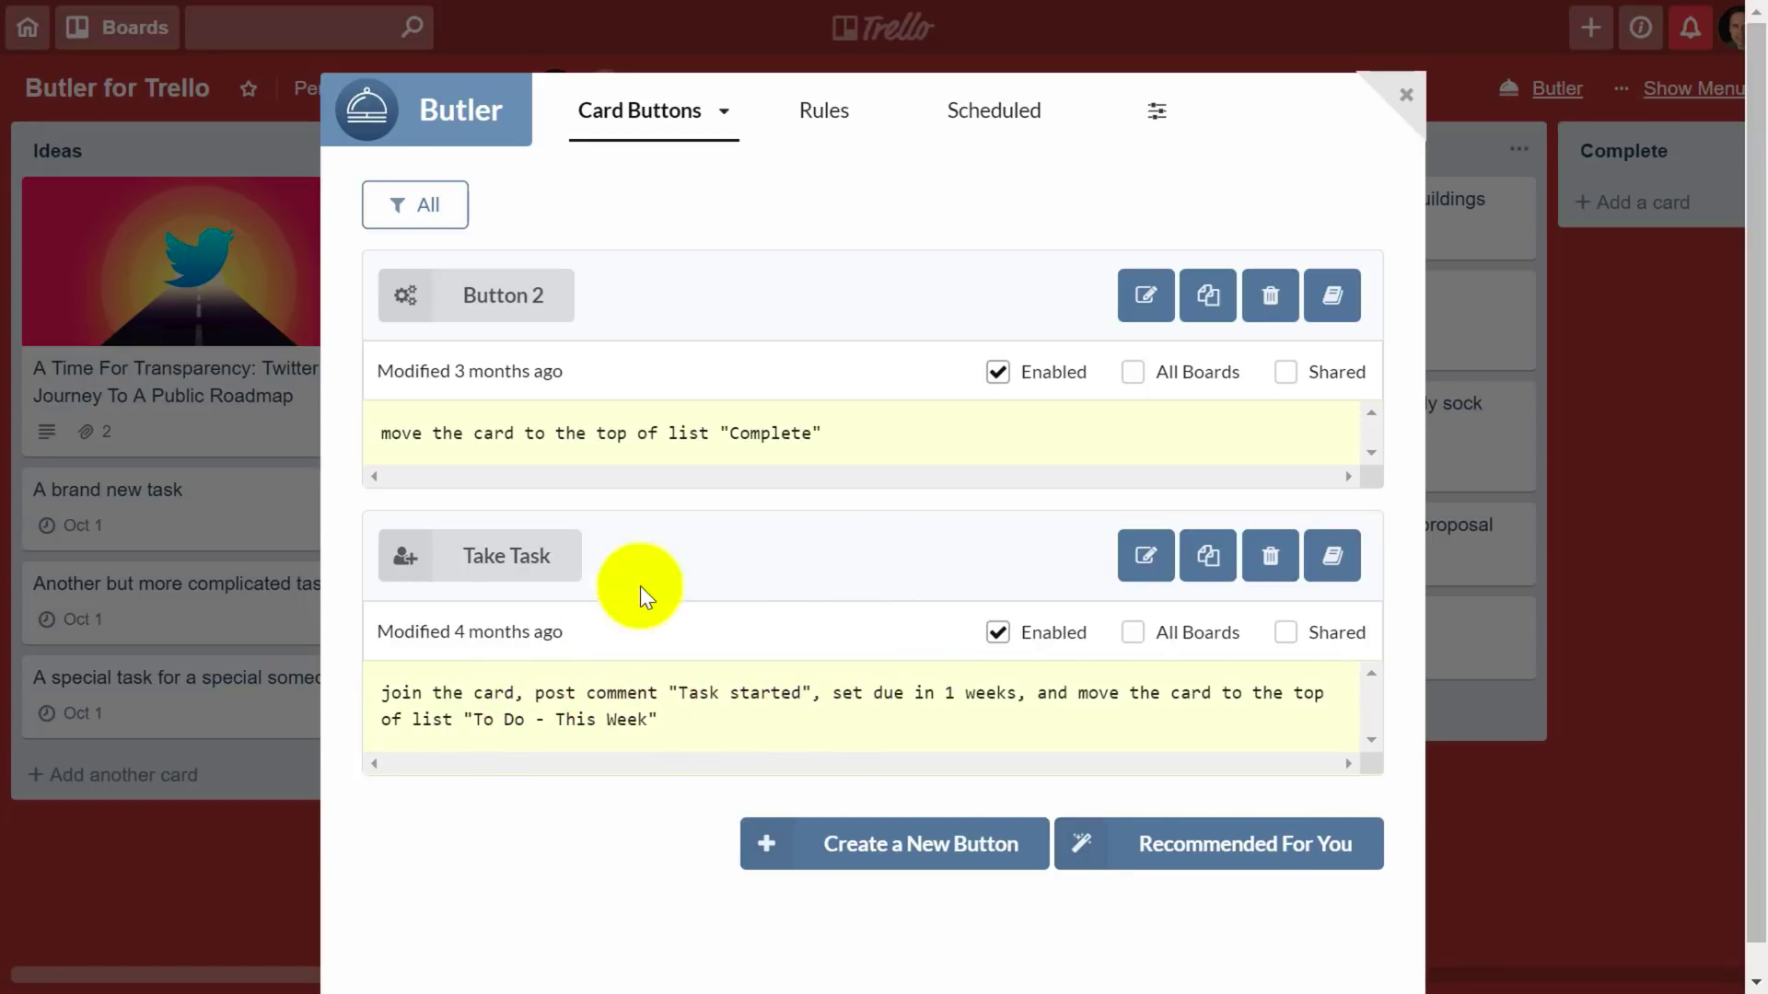
Open the Take Task button's editor to review its four actions.
left_click(522, 563)
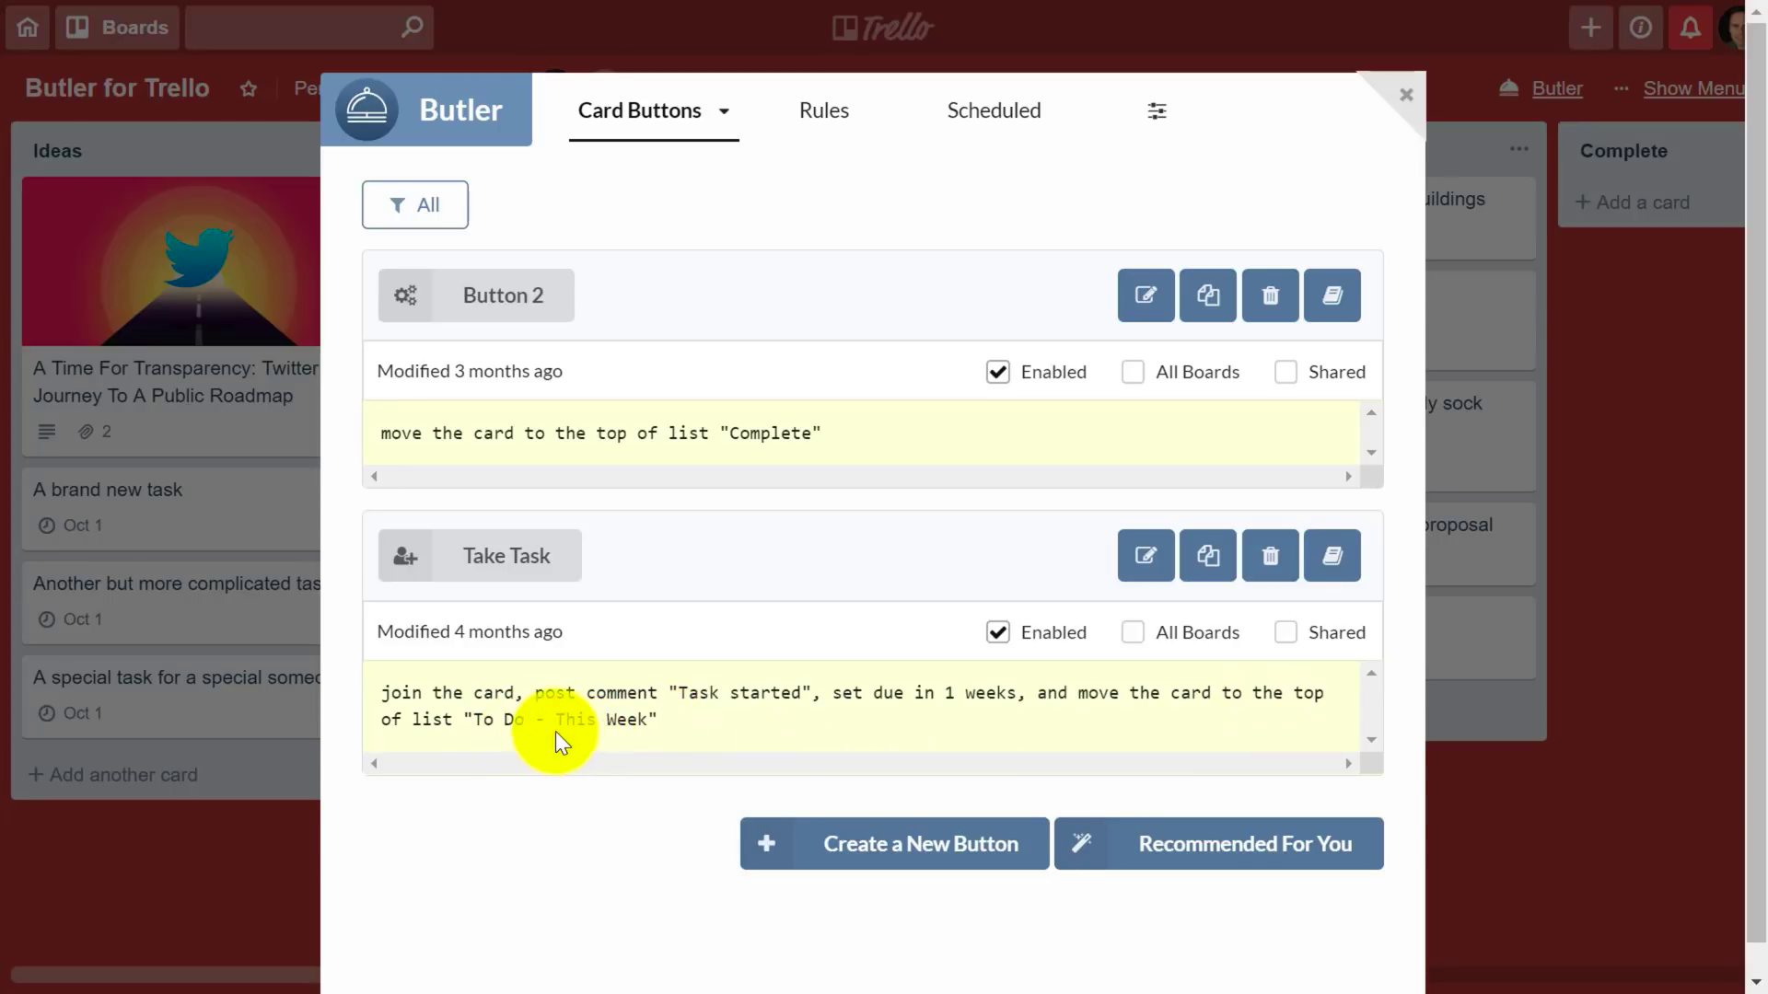
left_click(1144, 560)
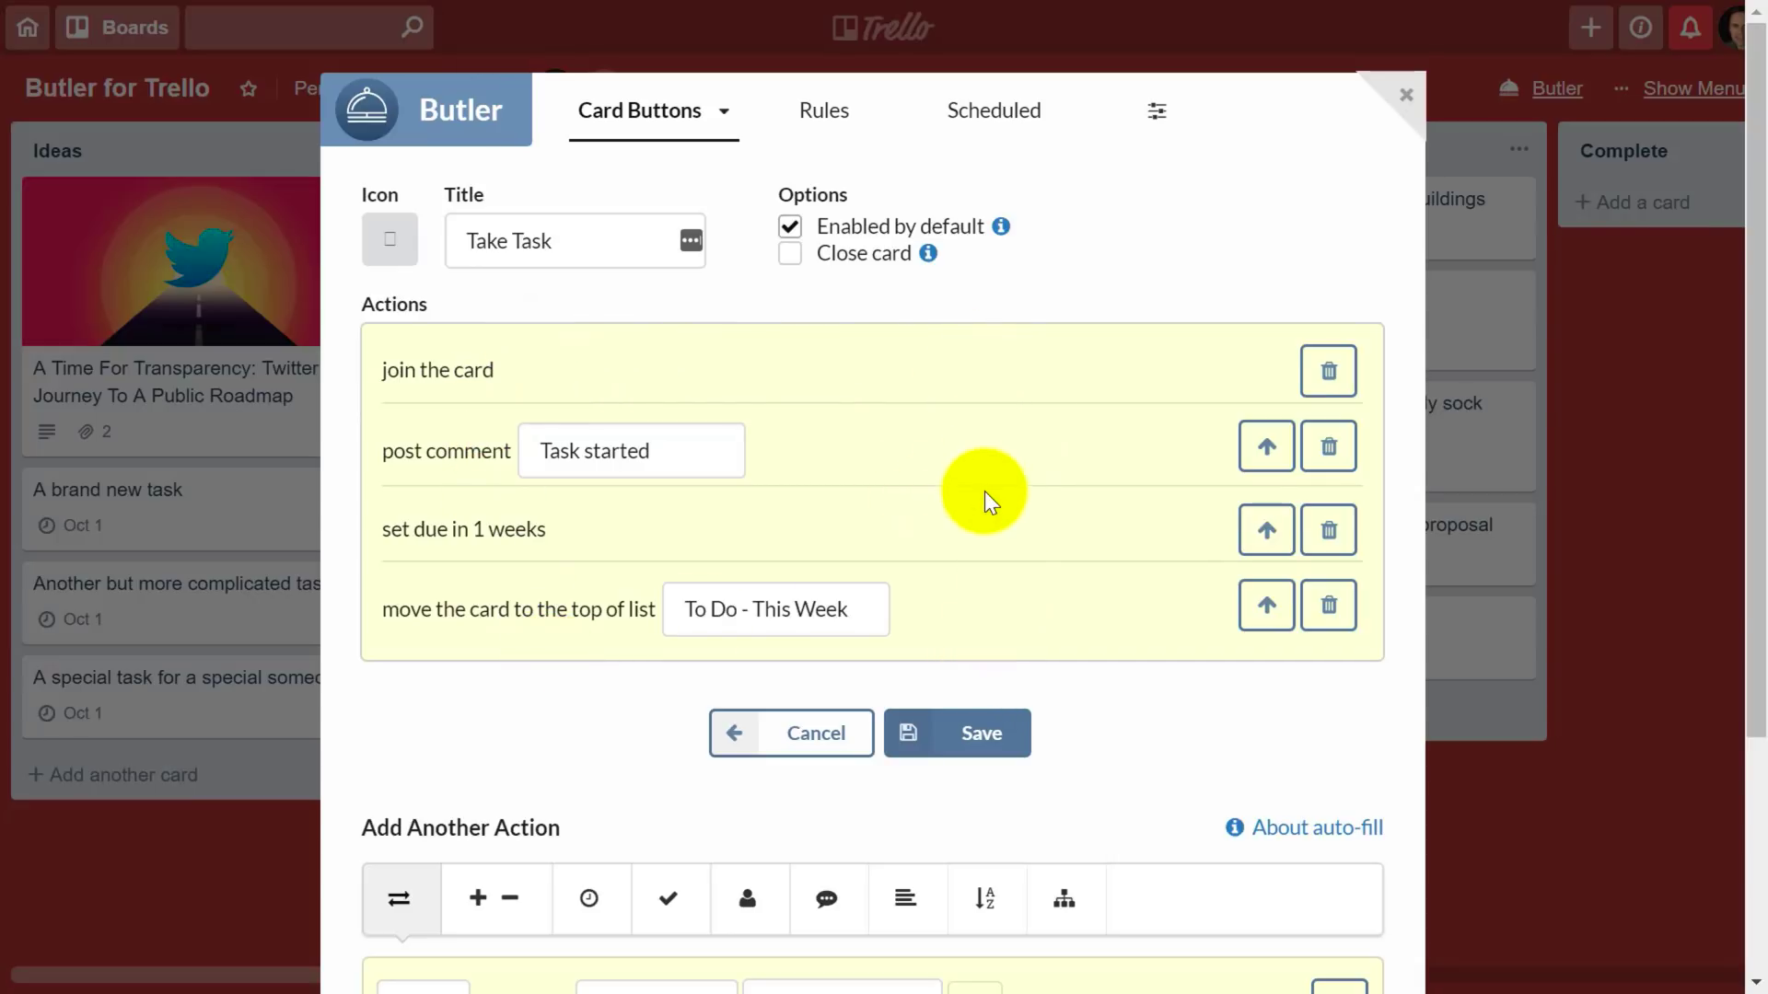
Run the Take Task Butler button on 'A brand new task' and check where it moved.
left_click(1407, 95)
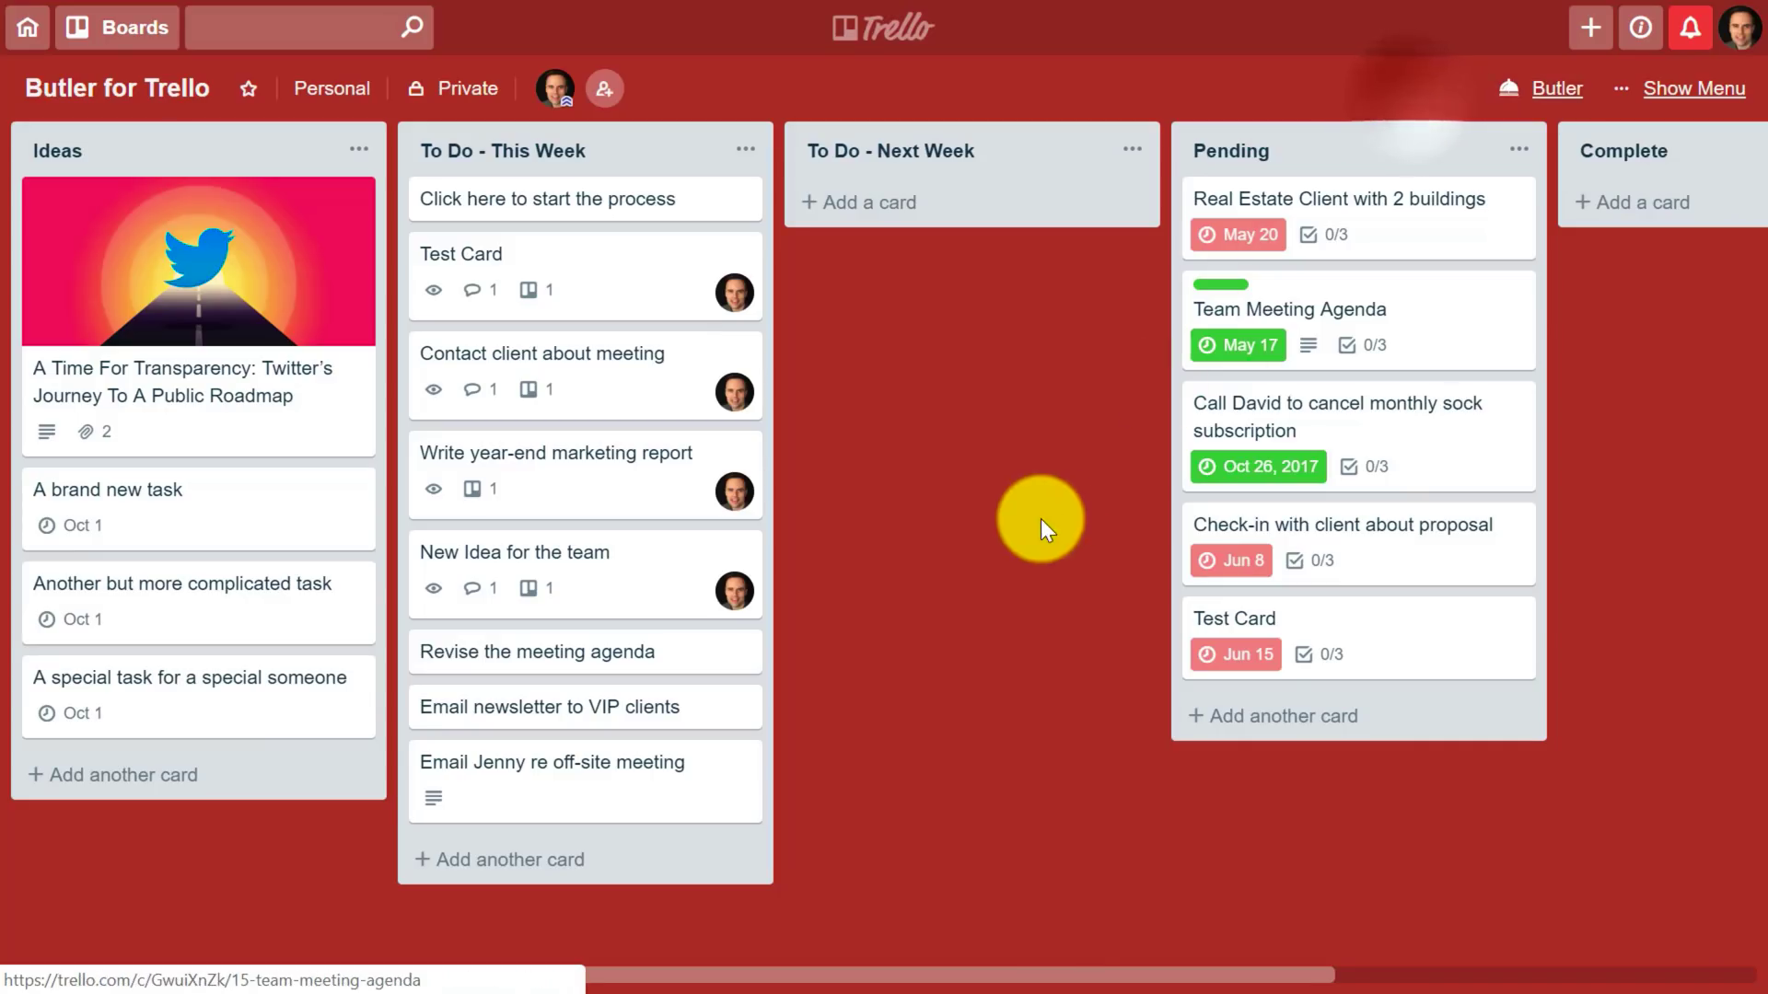
left_click(214, 510)
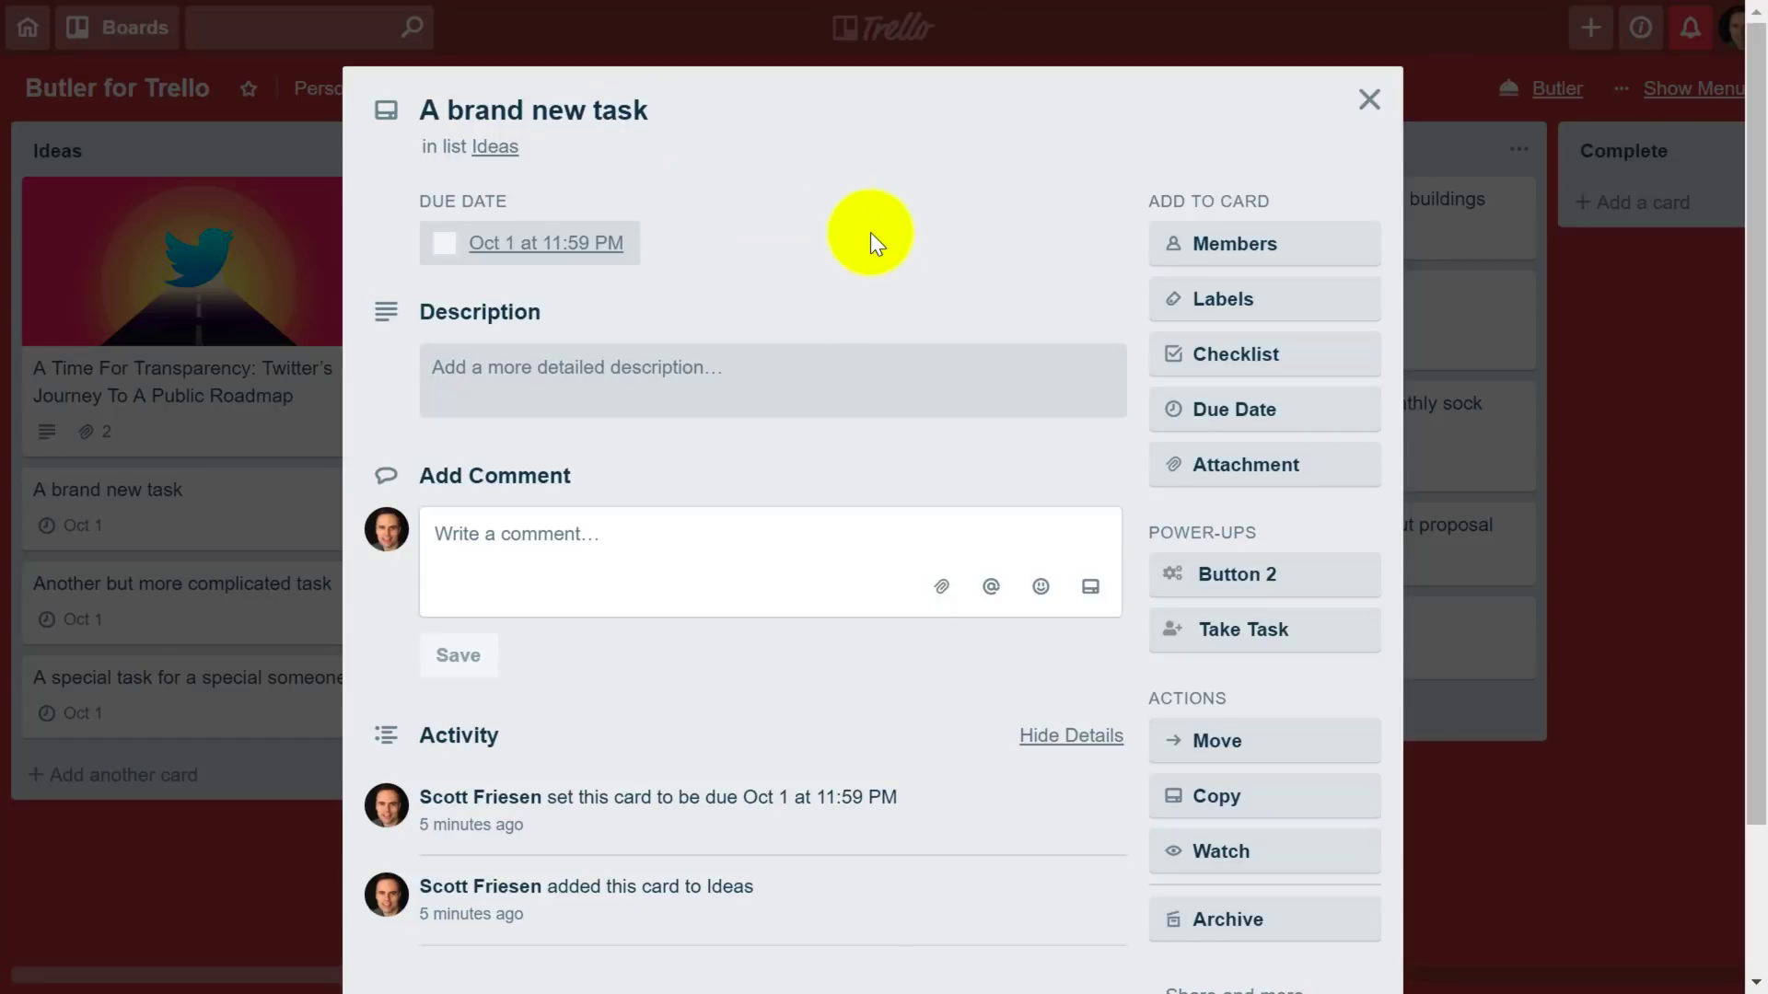
left_click(1298, 645)
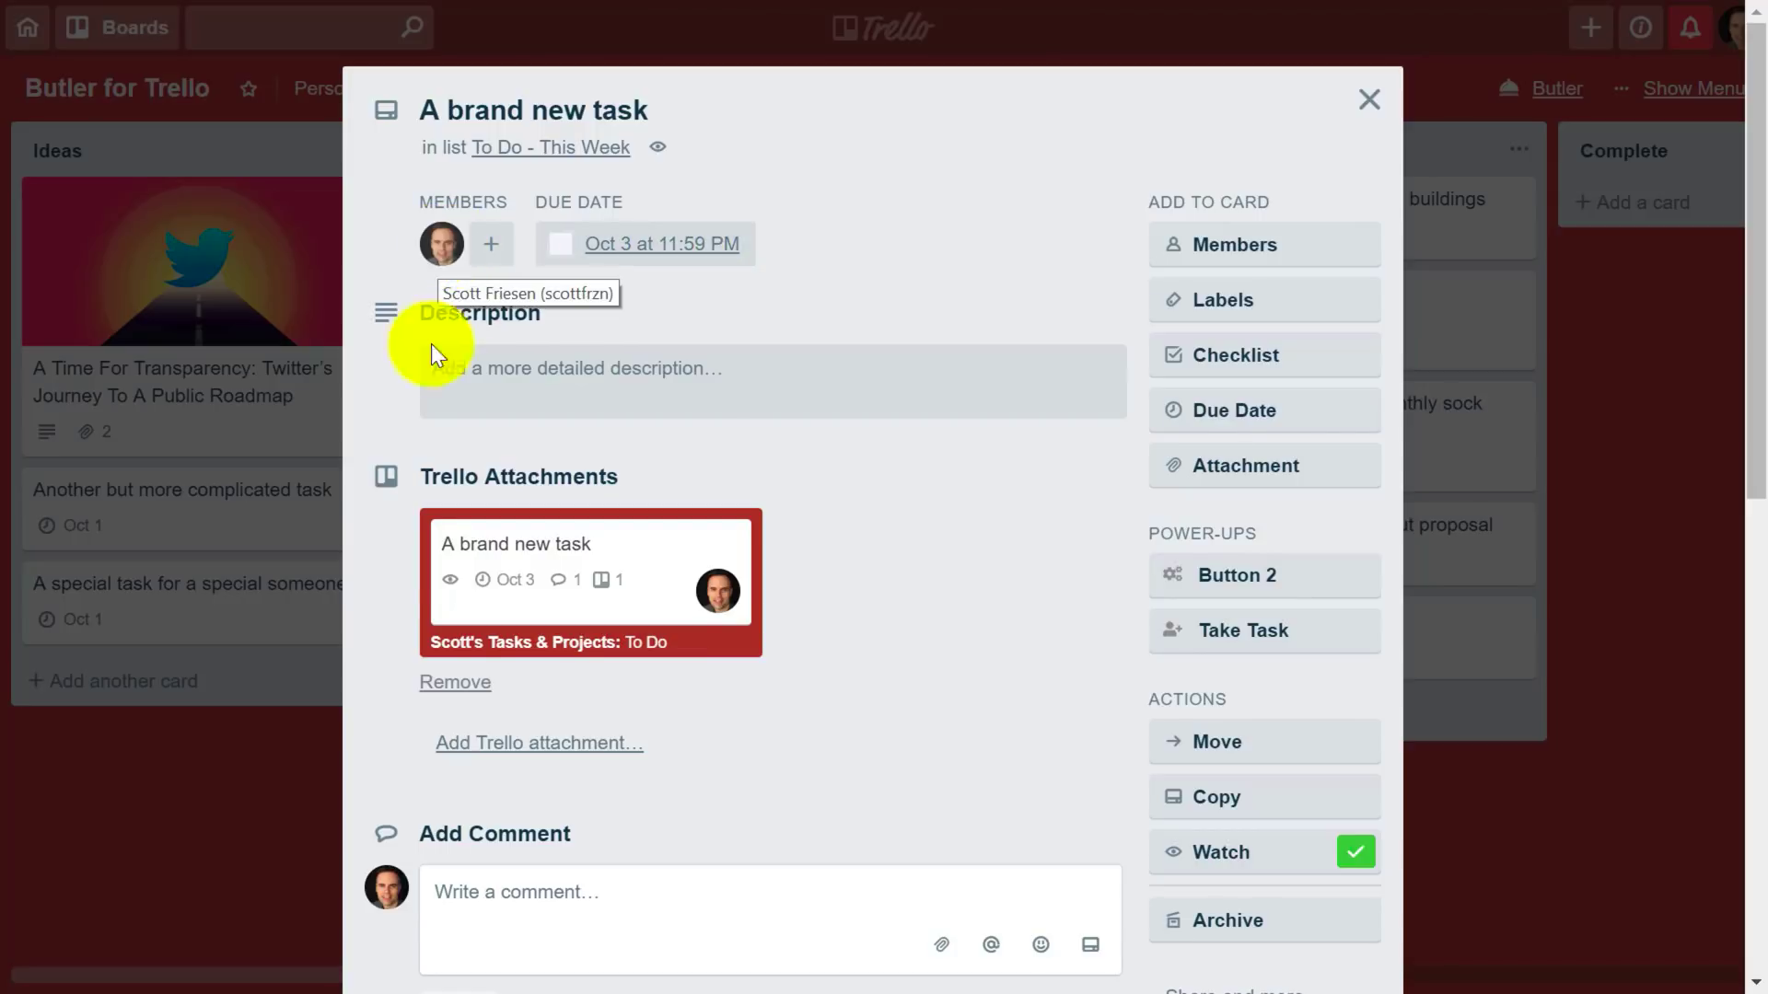
scroll(380, 615, "down", 3)
scroll(382, 623, "down", 4)
scroll(381, 626, "up", 2)
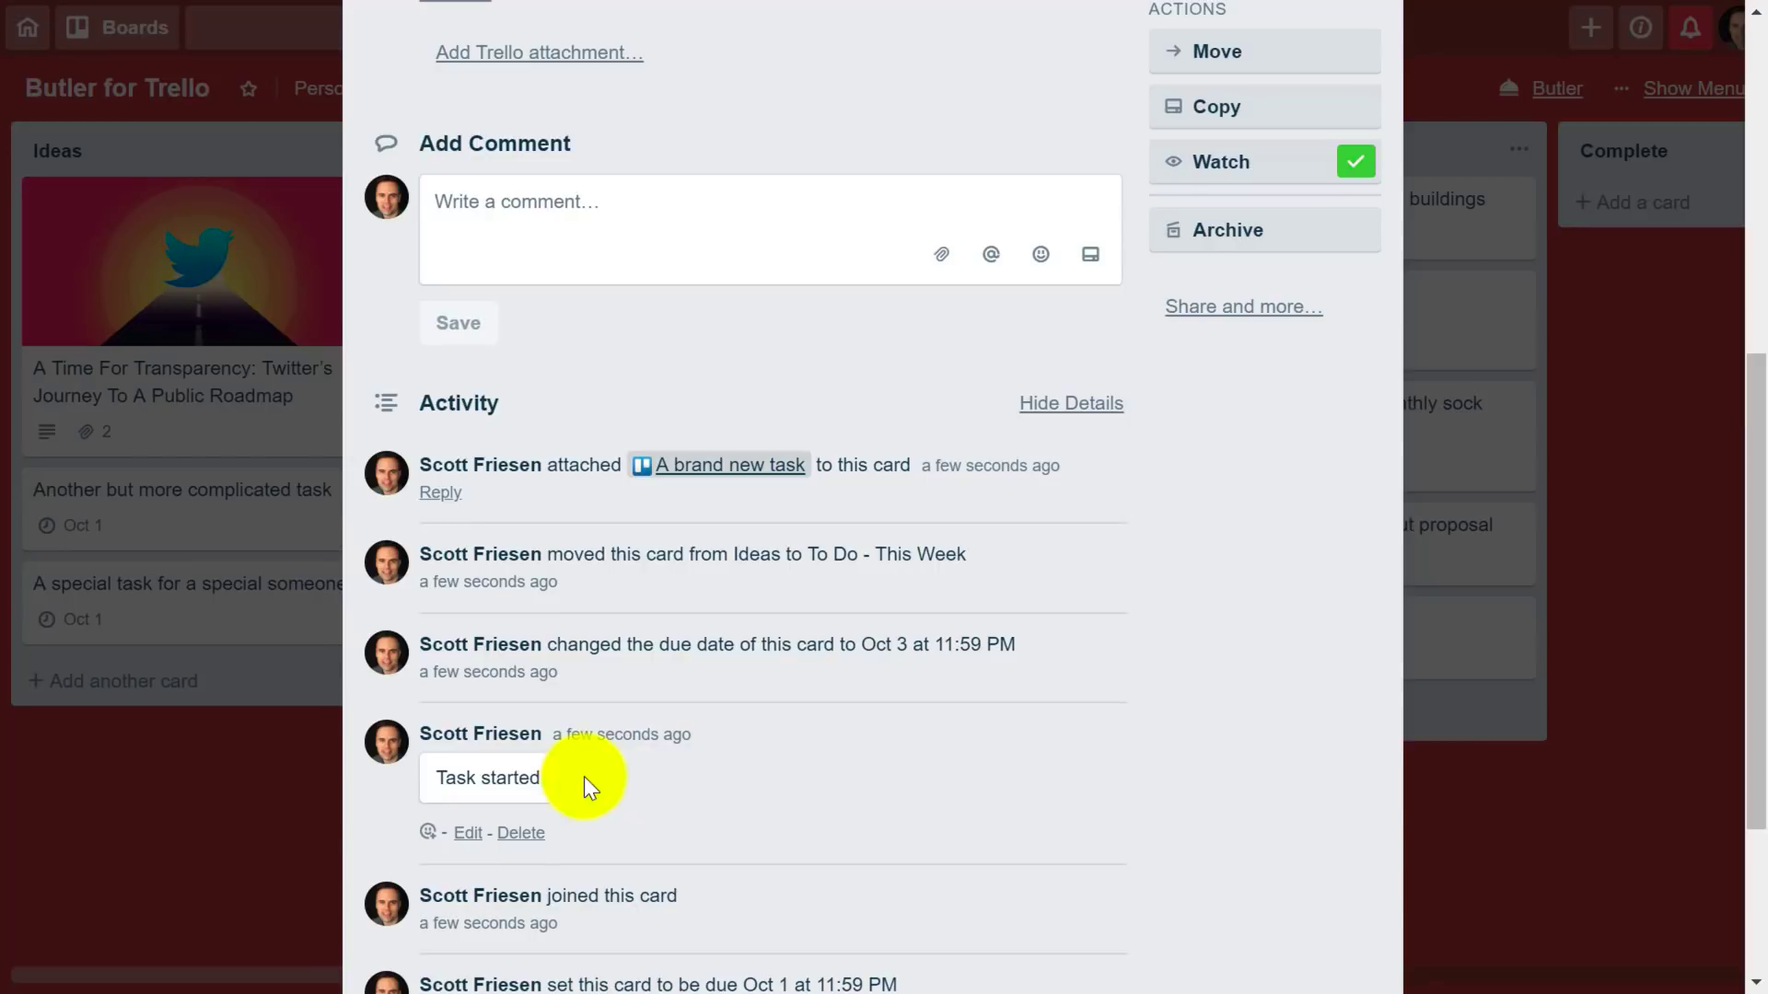
scroll(659, 763, "up", 5)
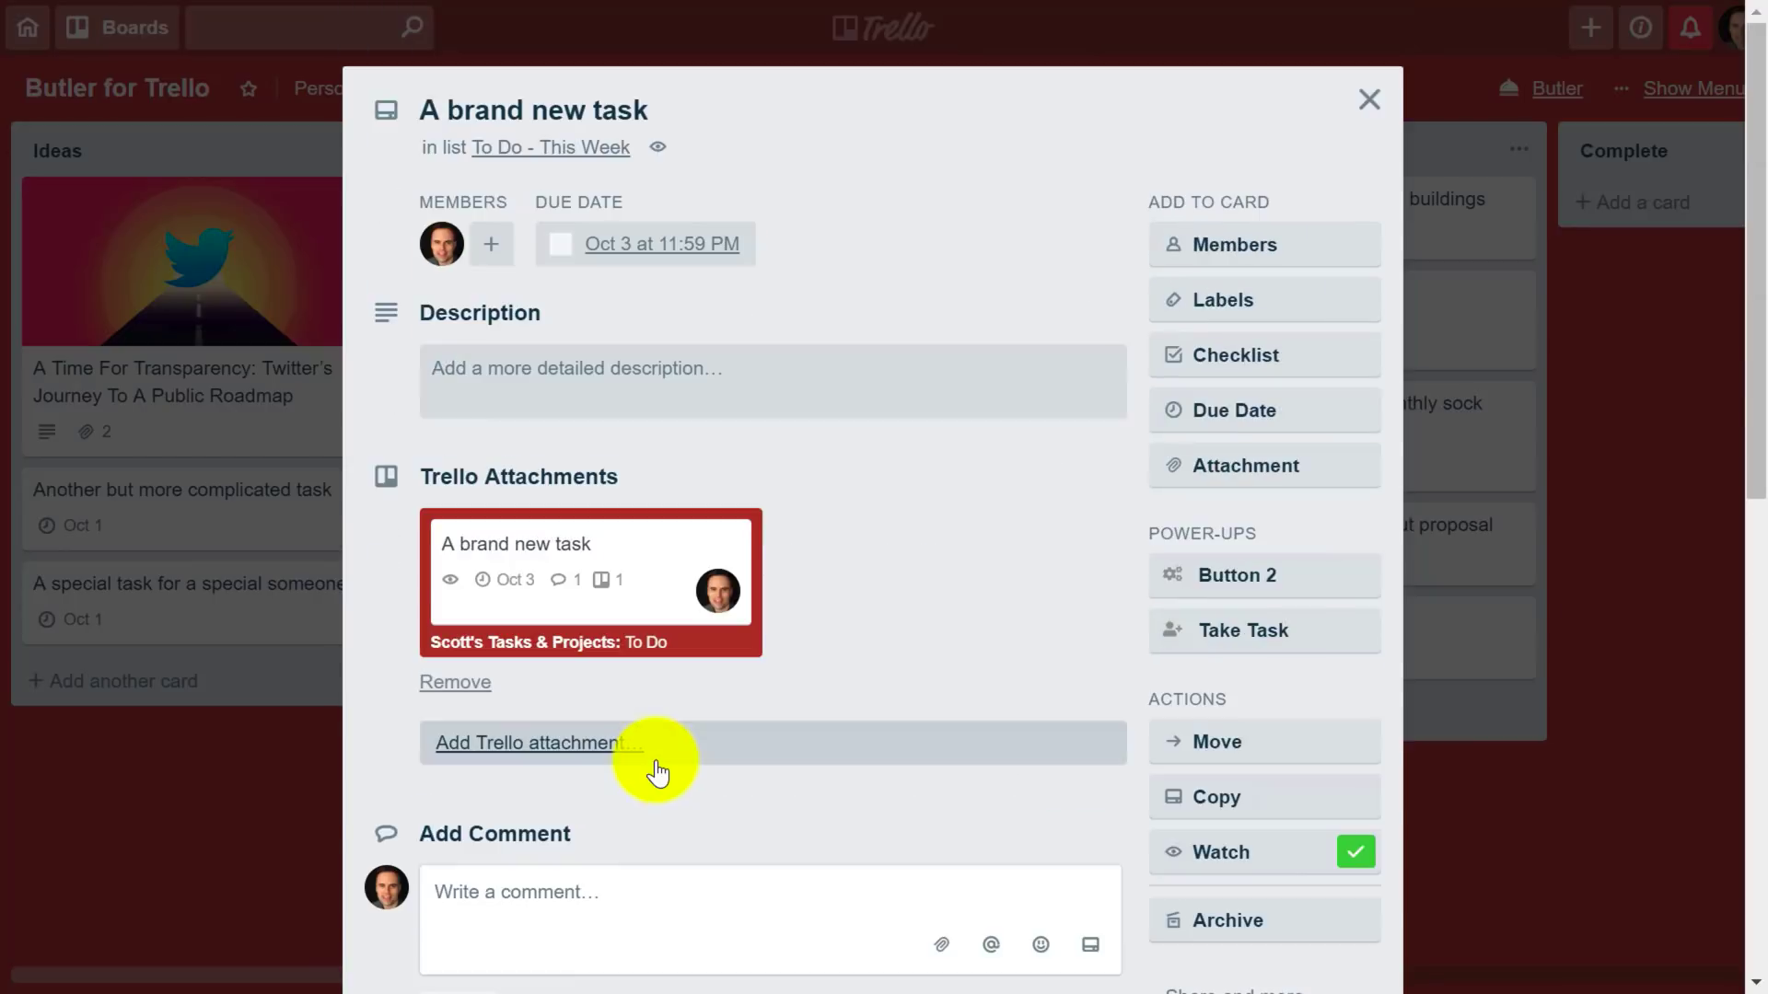
left_click(1367, 103)
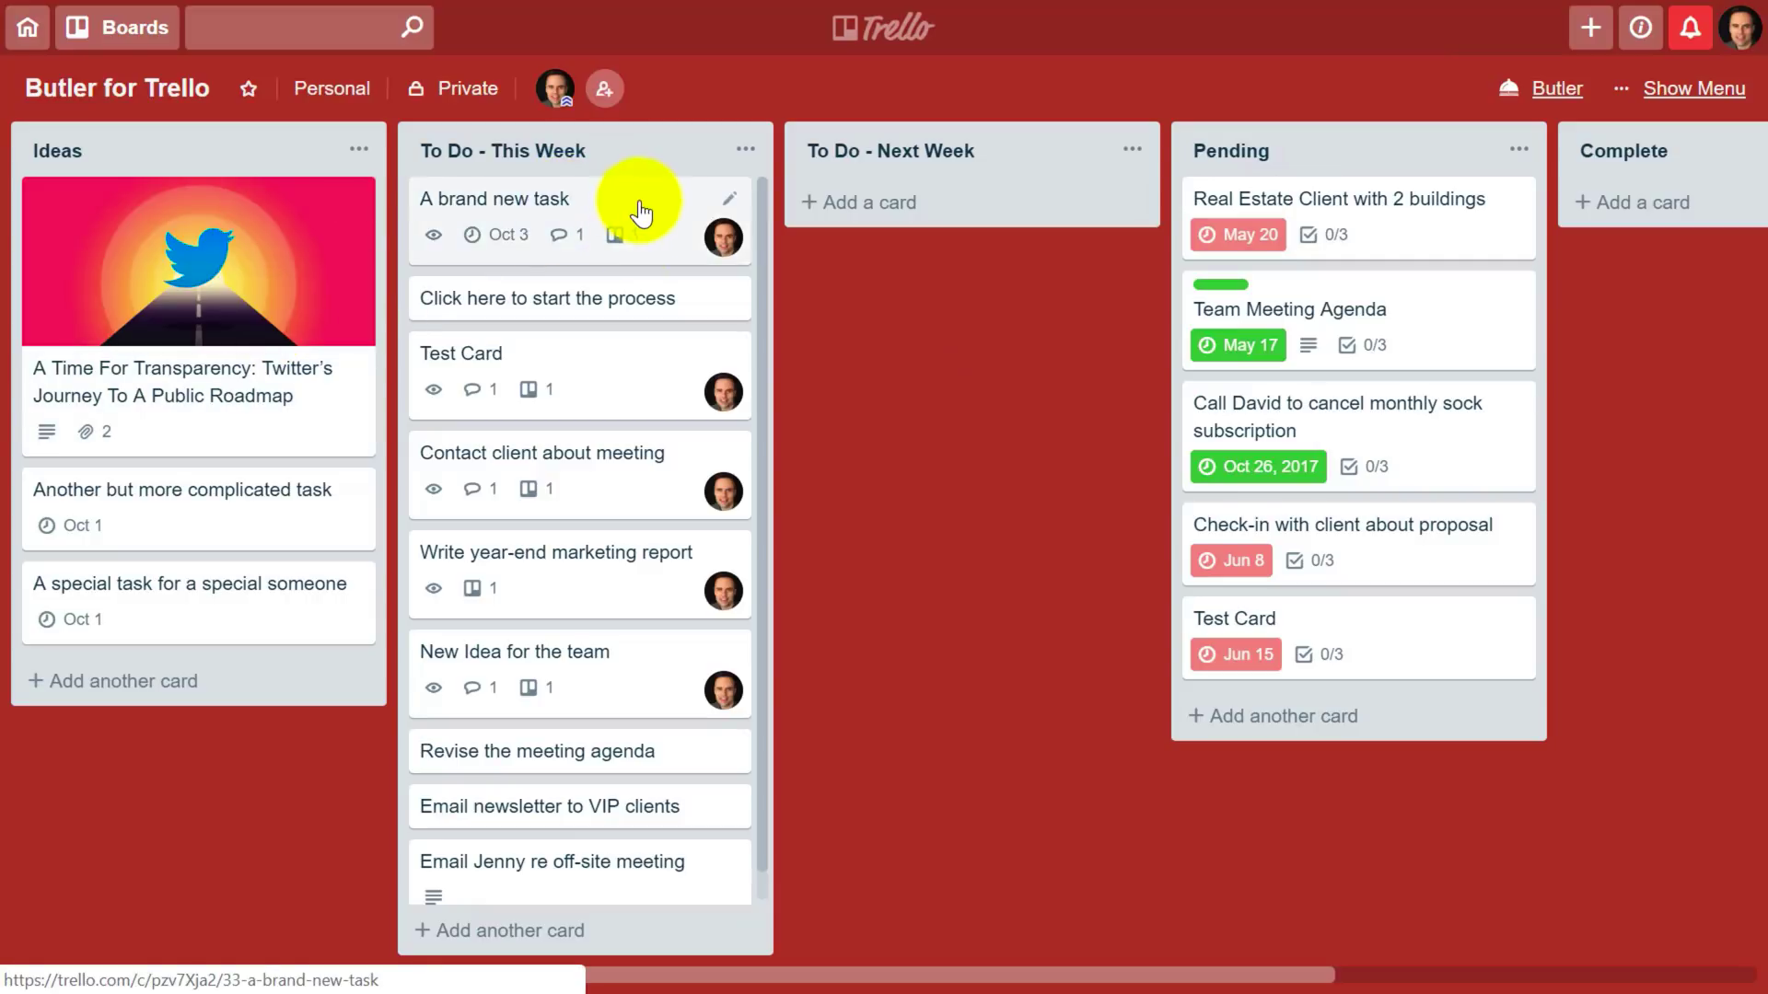
mouse_move(580, 216)
left_click(632, 211)
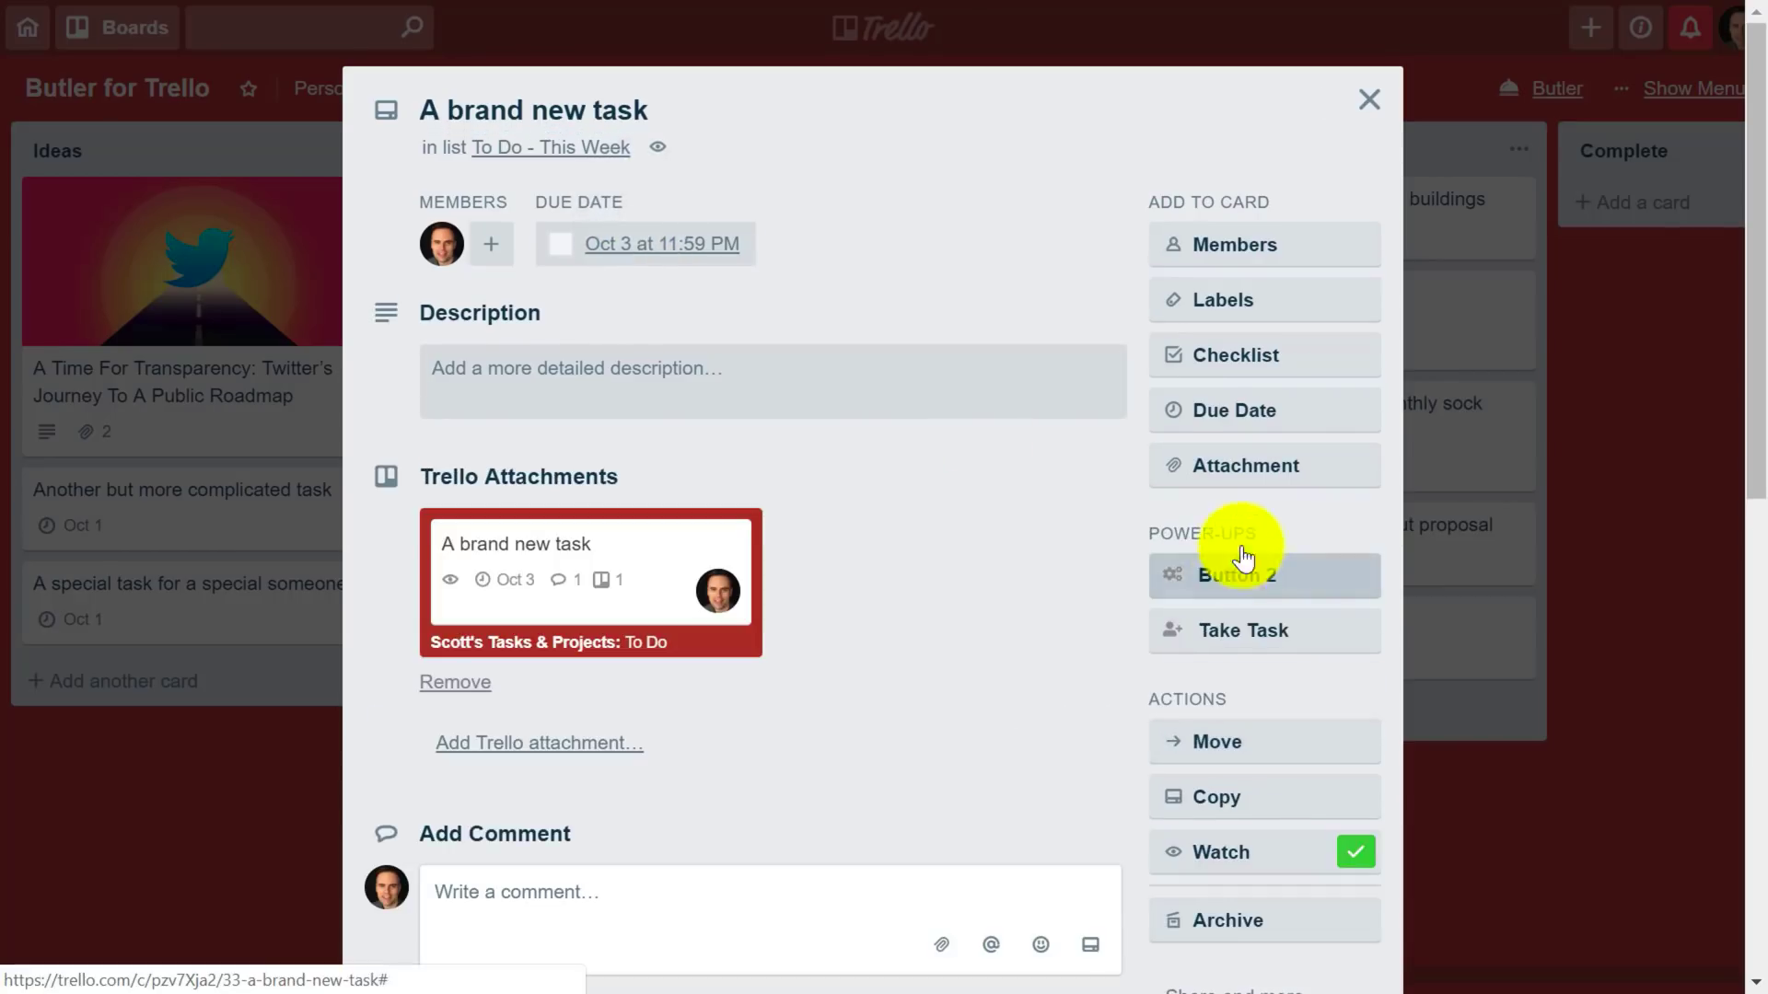
left_click(1369, 104)
left_click(1556, 101)
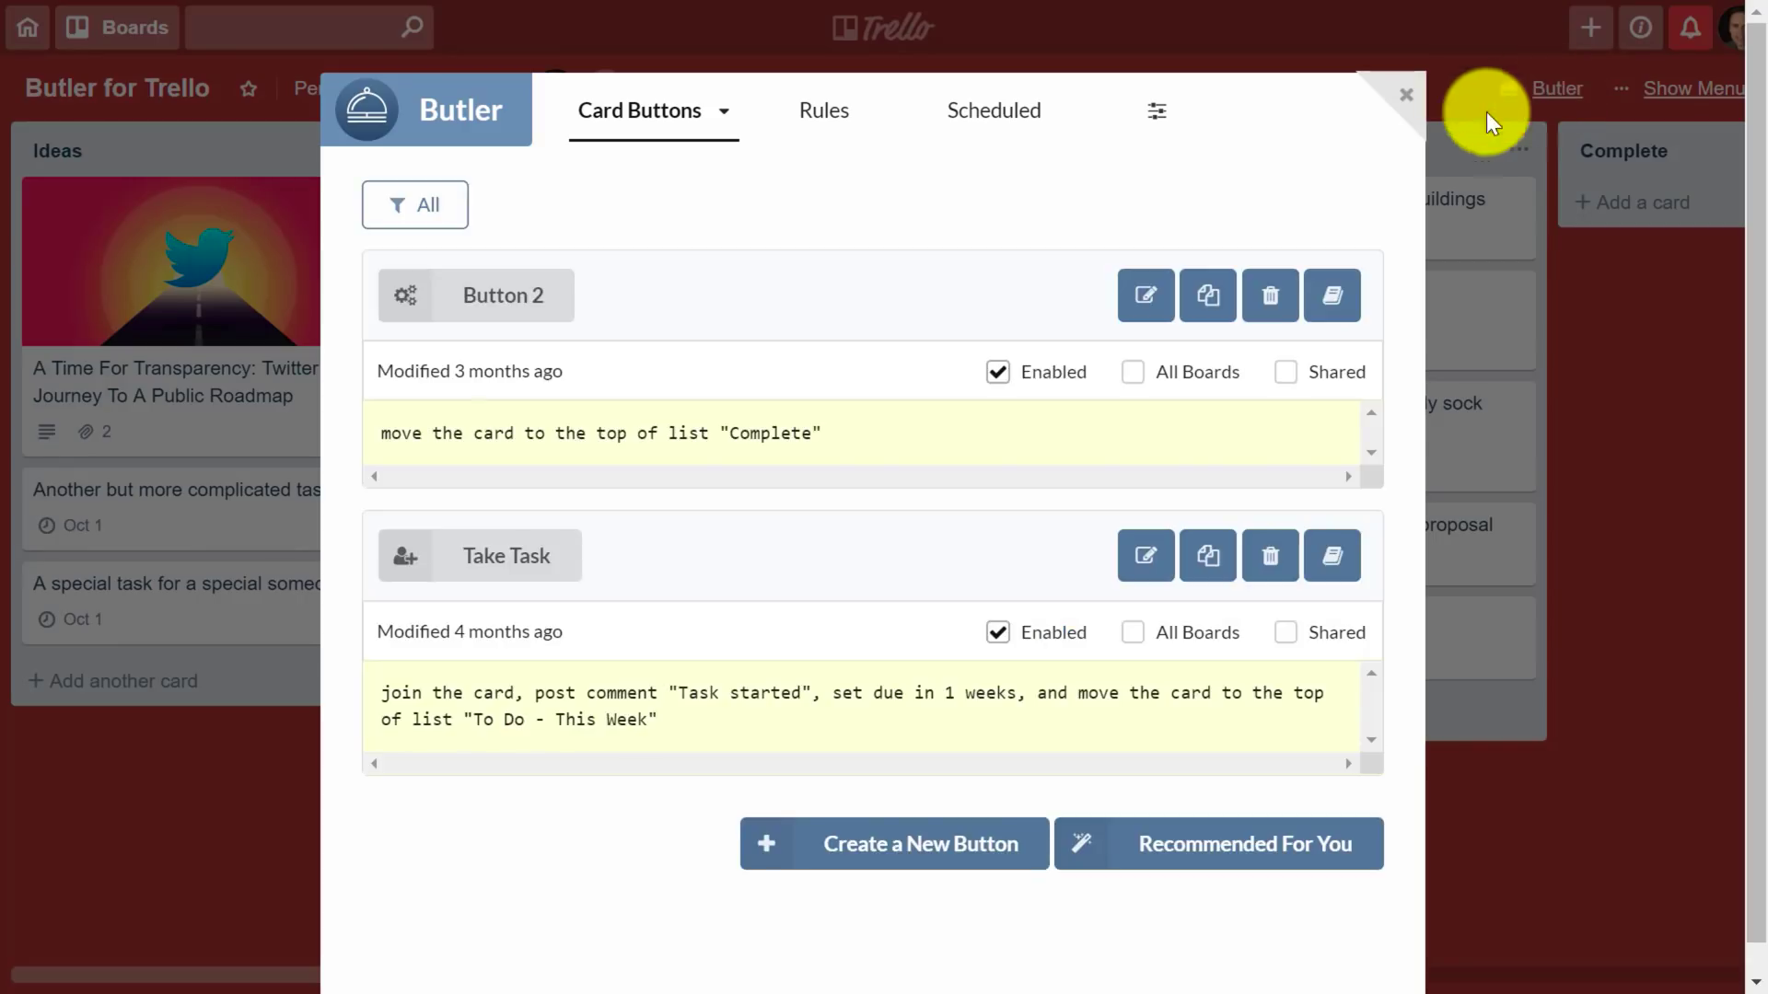
left_click(820, 119)
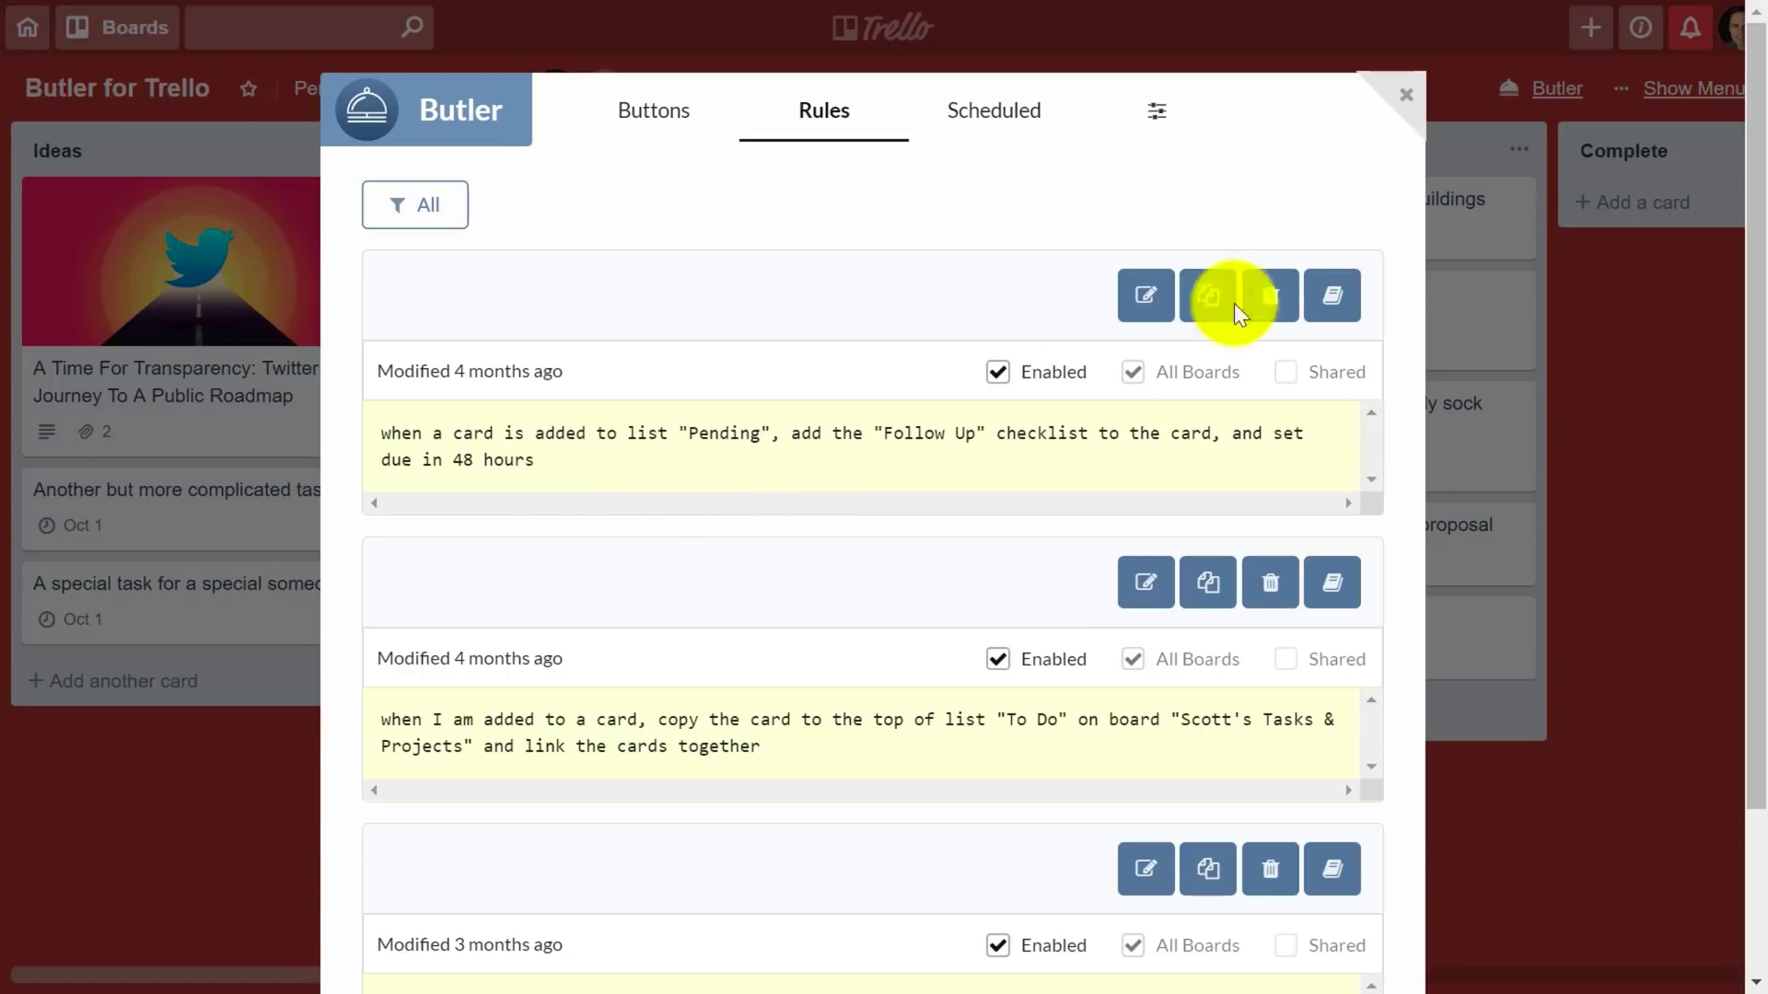
left_click(1408, 90)
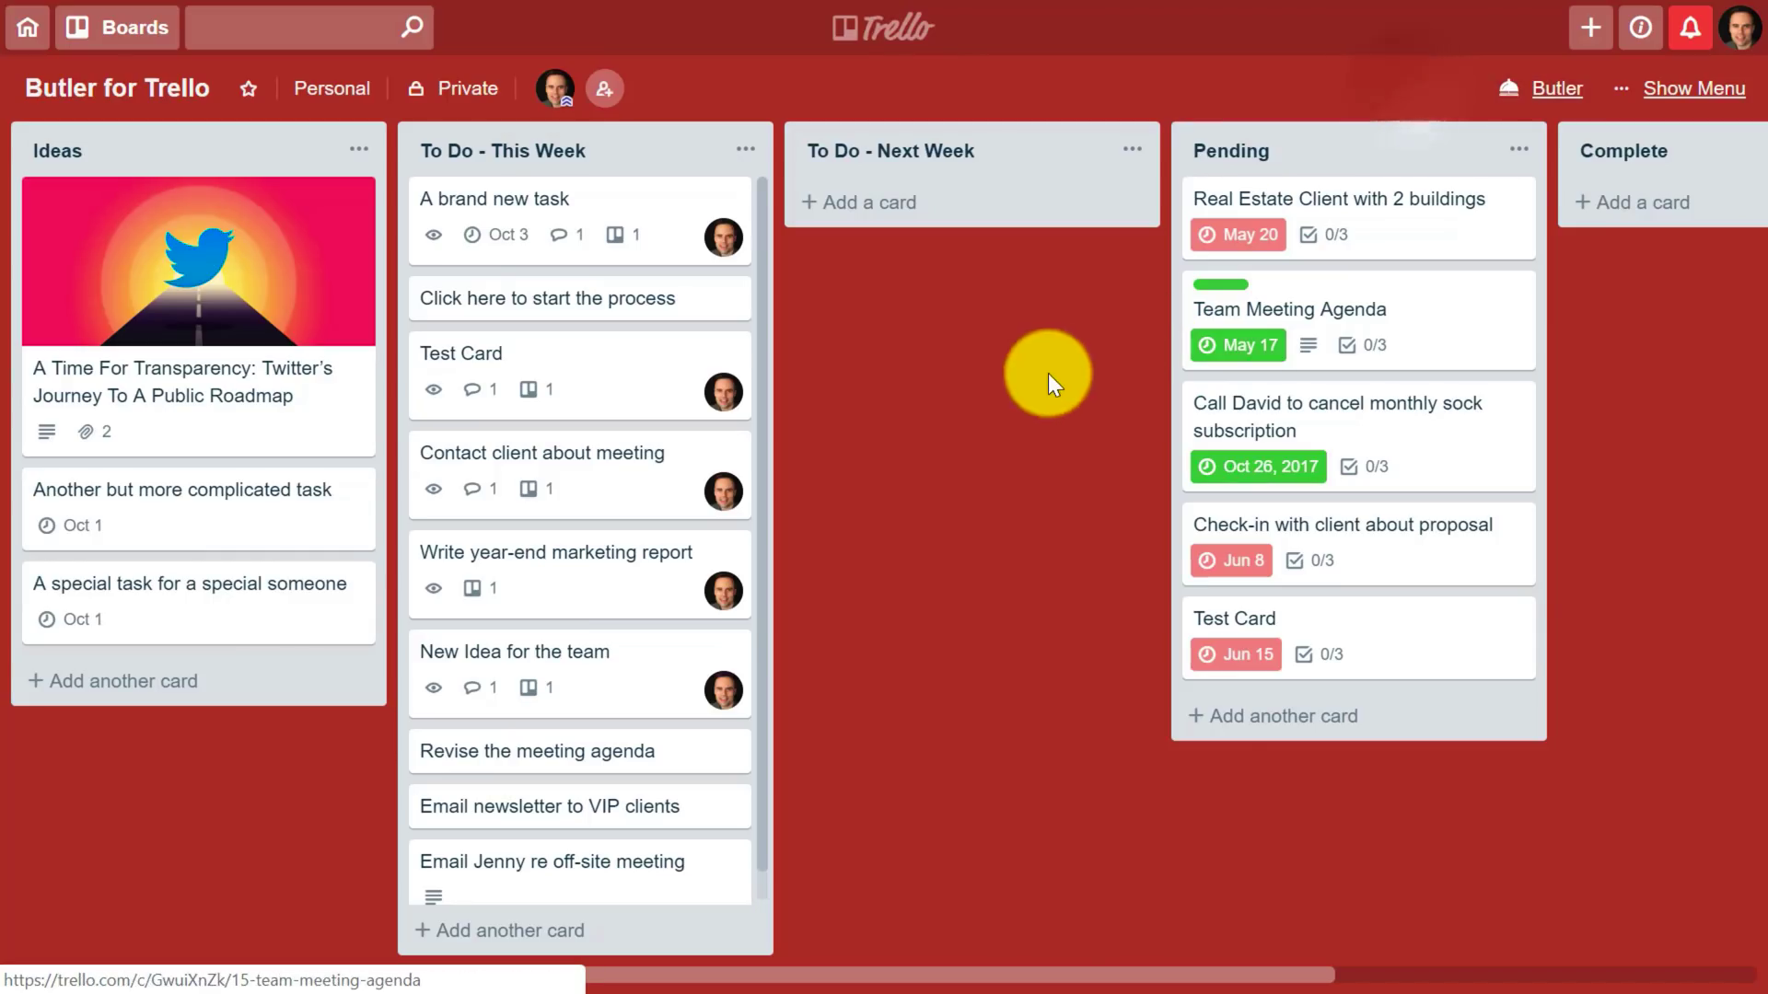
mouse_move(580, 298)
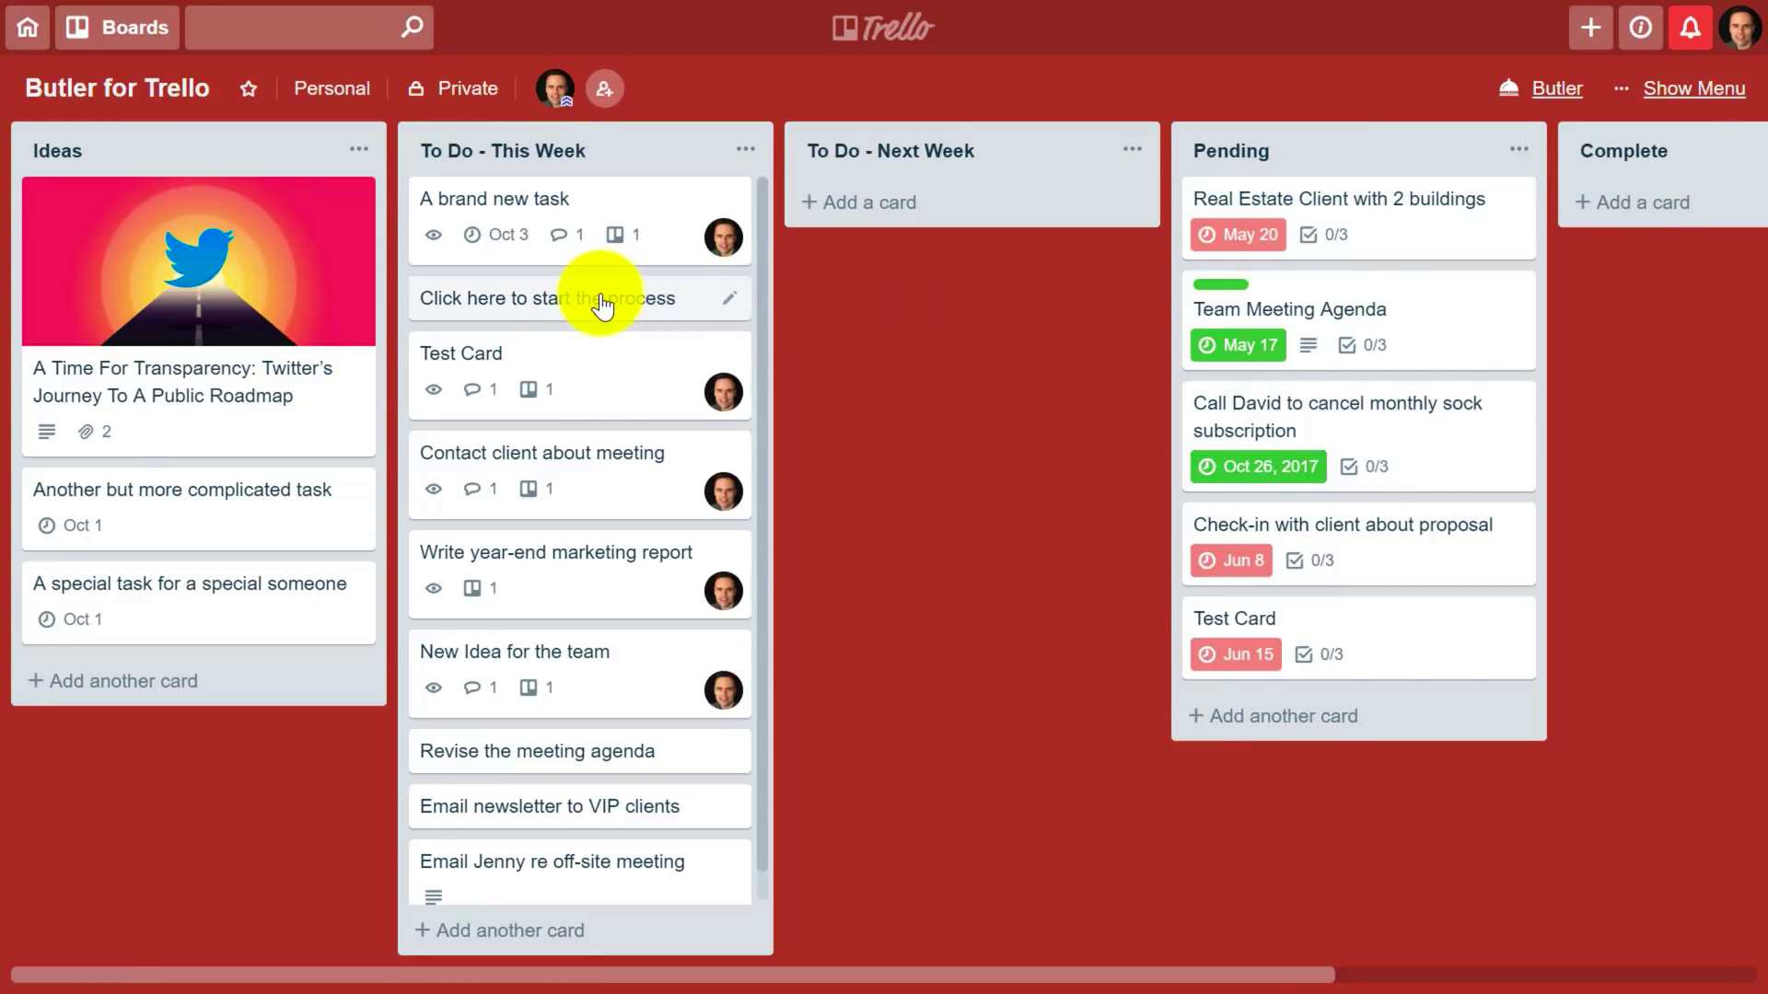
Drag 'Click here to start the process' to the top of Pending and review its new due date and checklist.
left_click(543, 304)
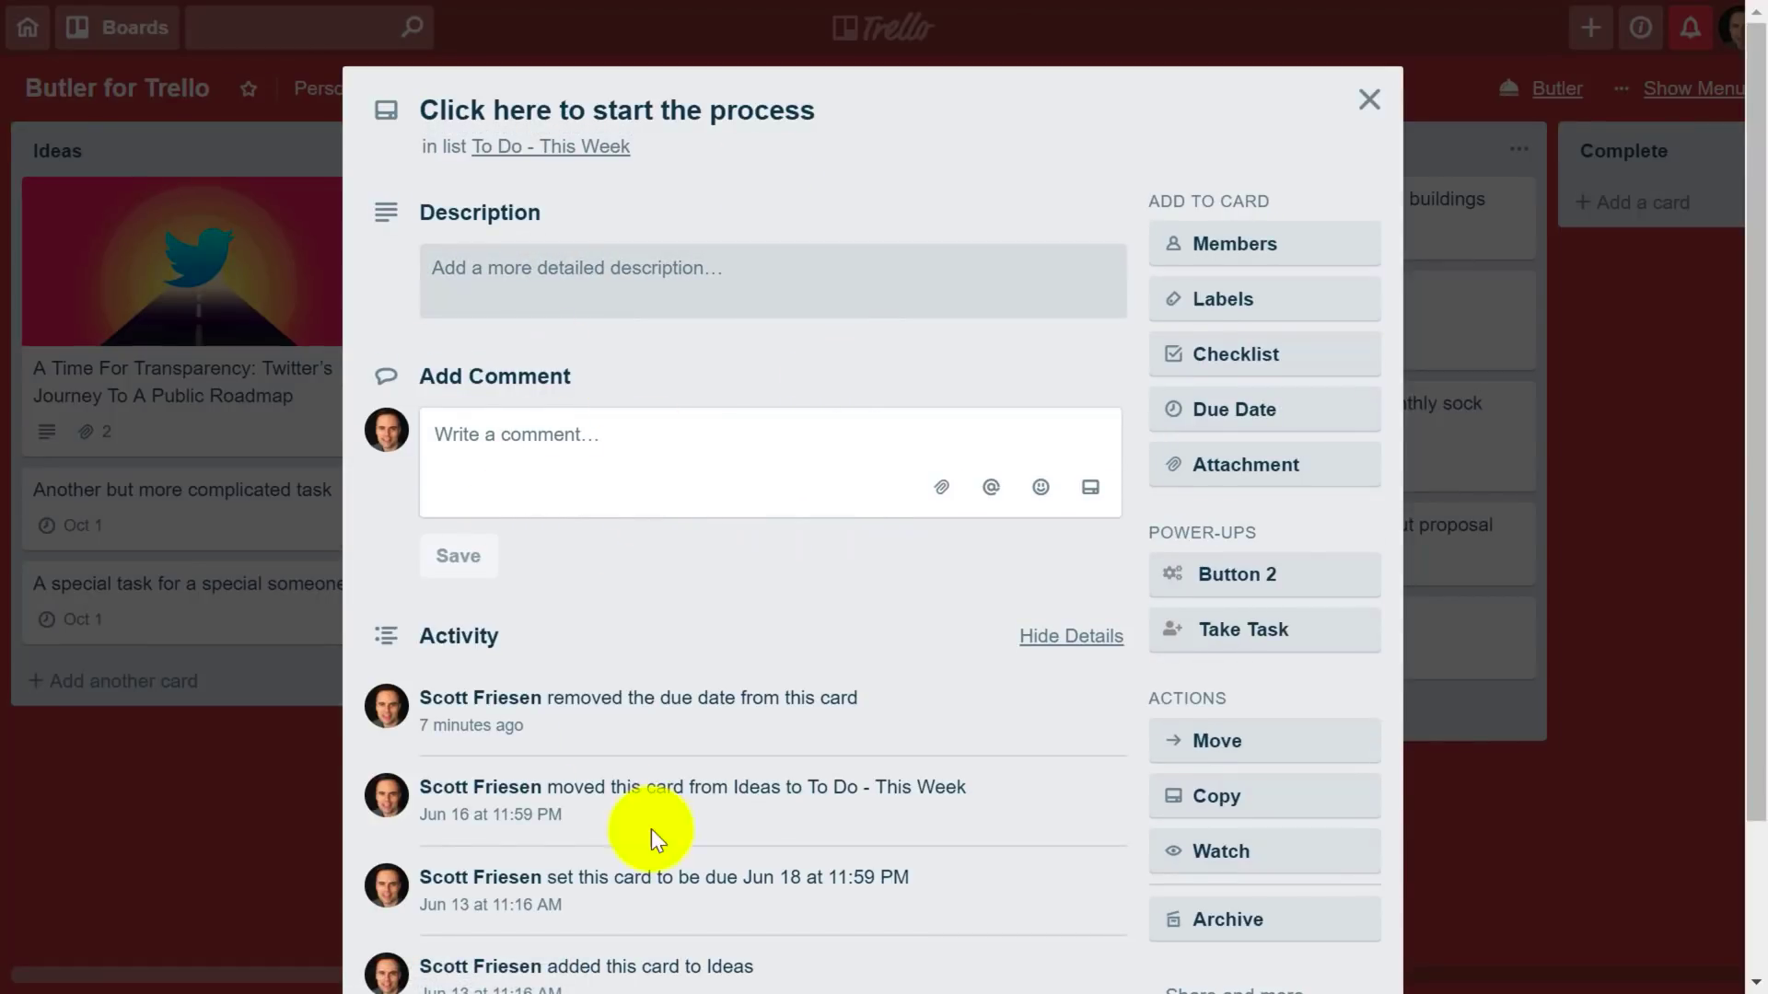
scroll(849, 567, "down", 2)
scroll(849, 567, "up", 2)
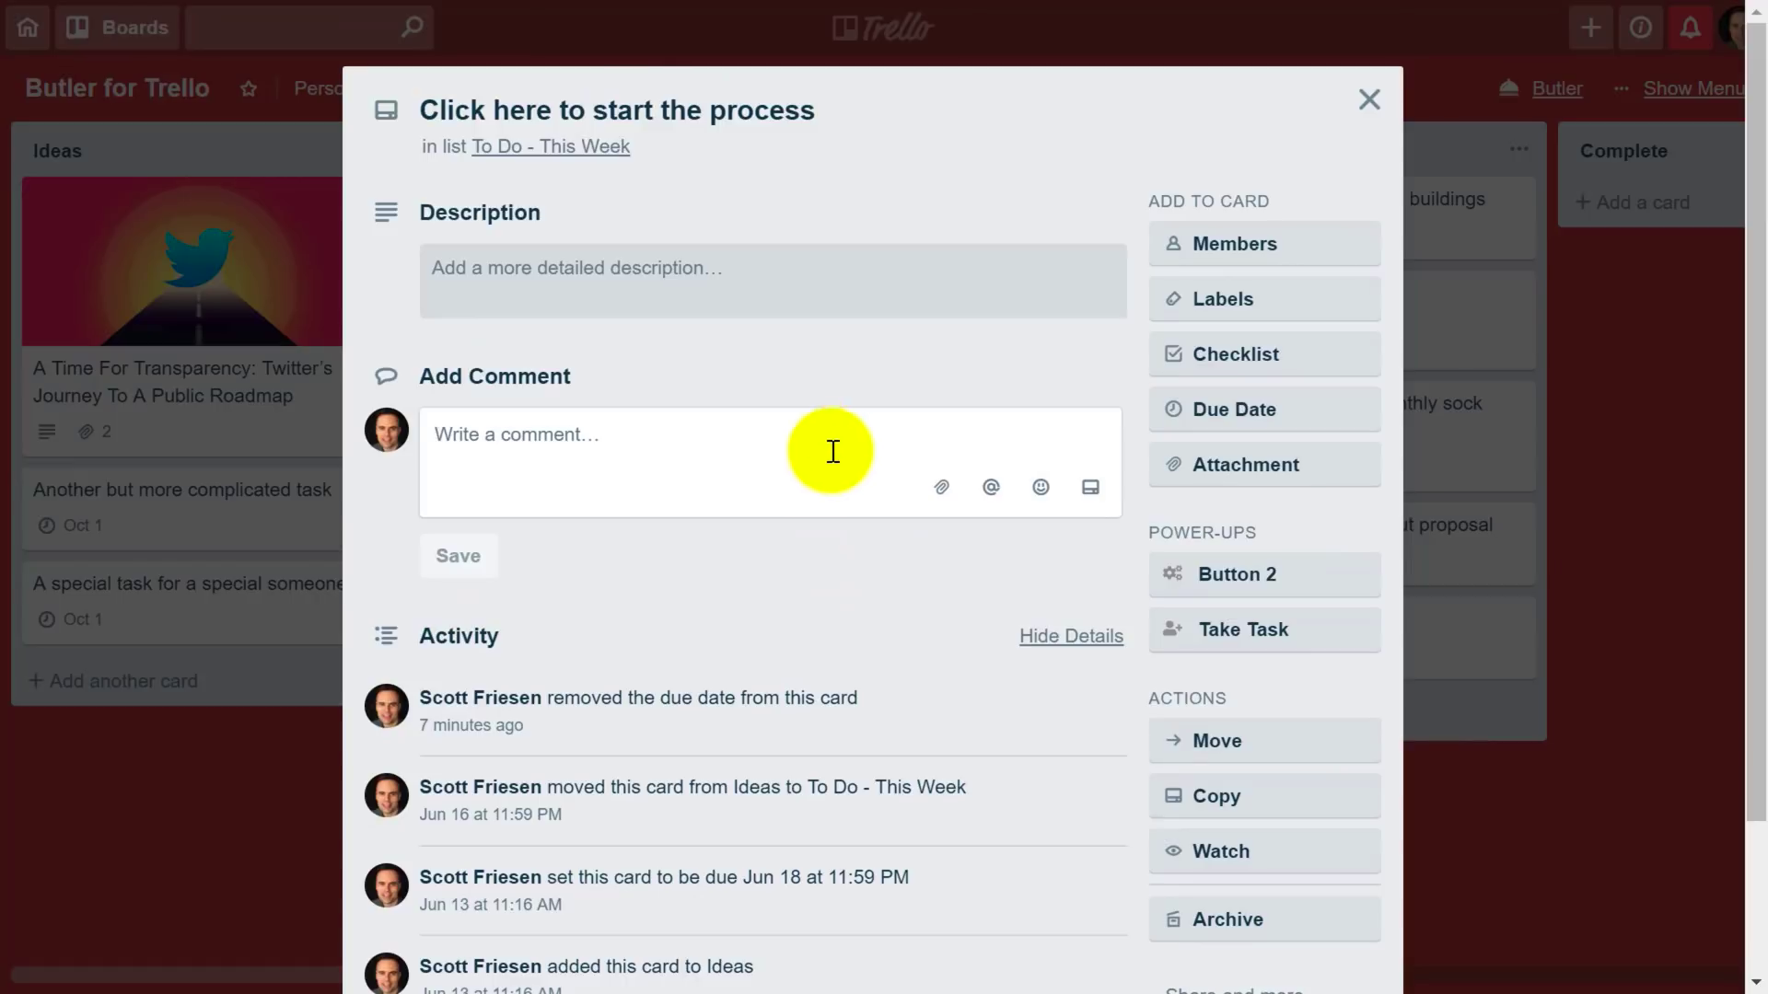
left_click(1370, 100)
mouse_move(566, 298)
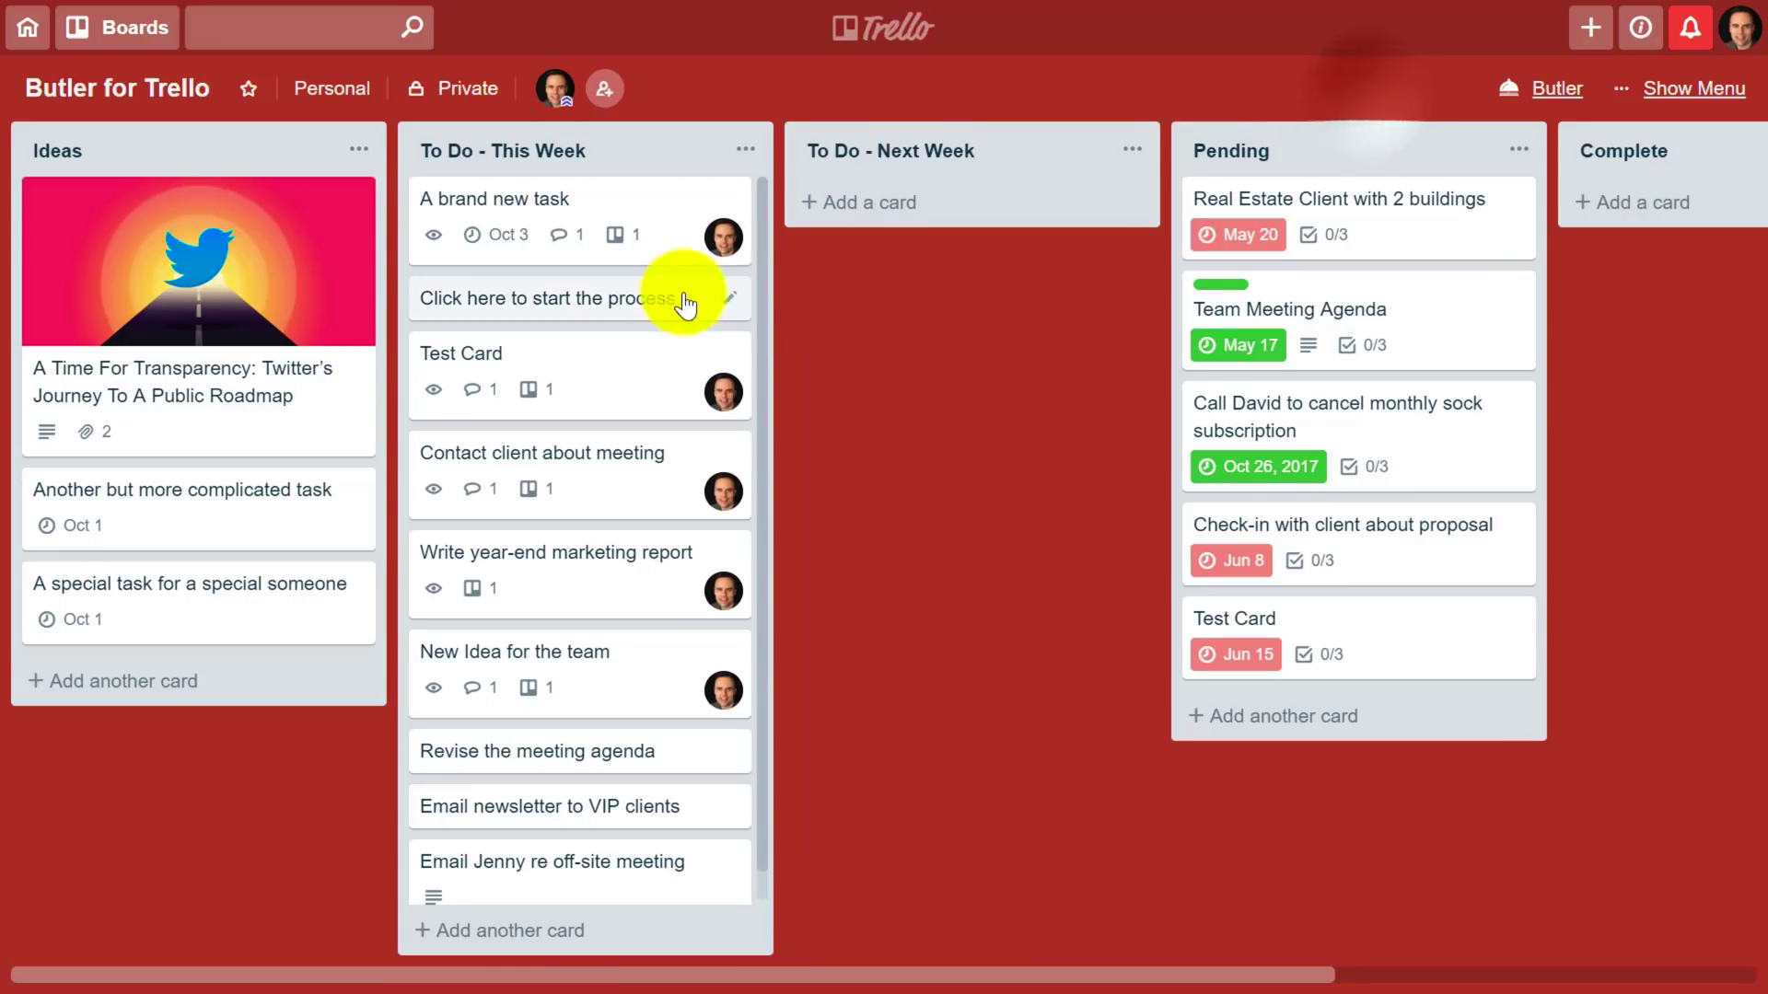
left_click_drag(561, 304, 1342, 195)
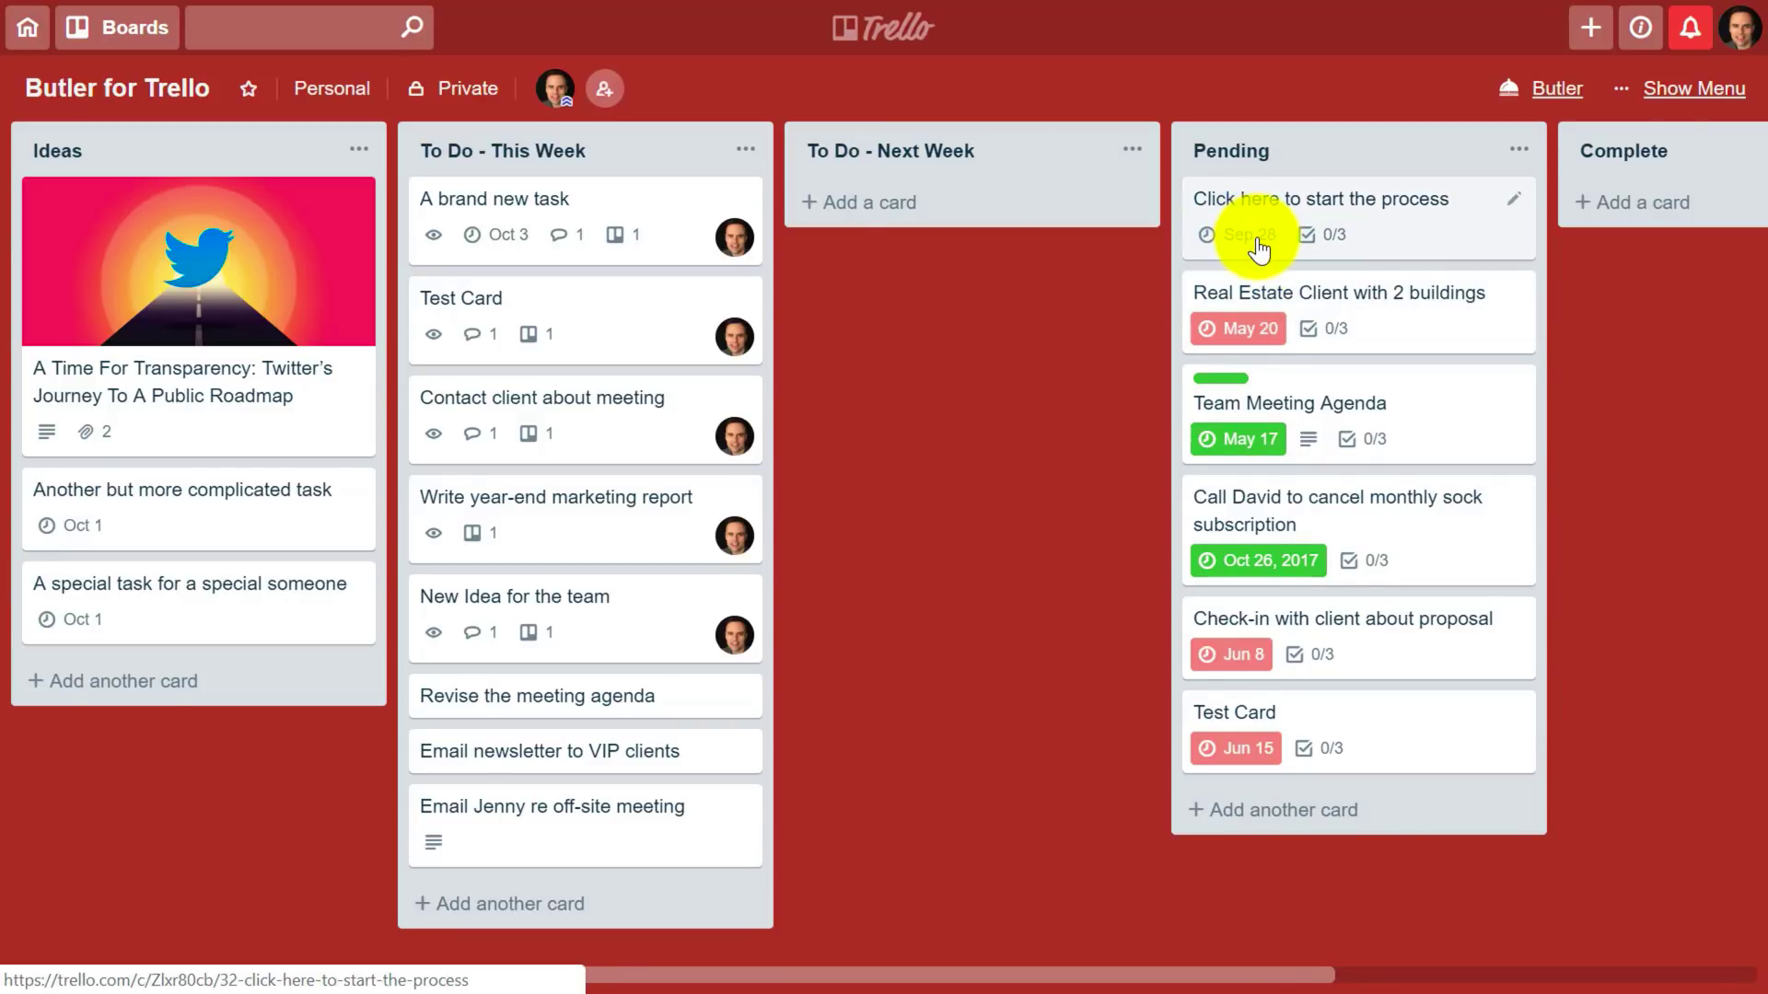
mouse_move(1234, 235)
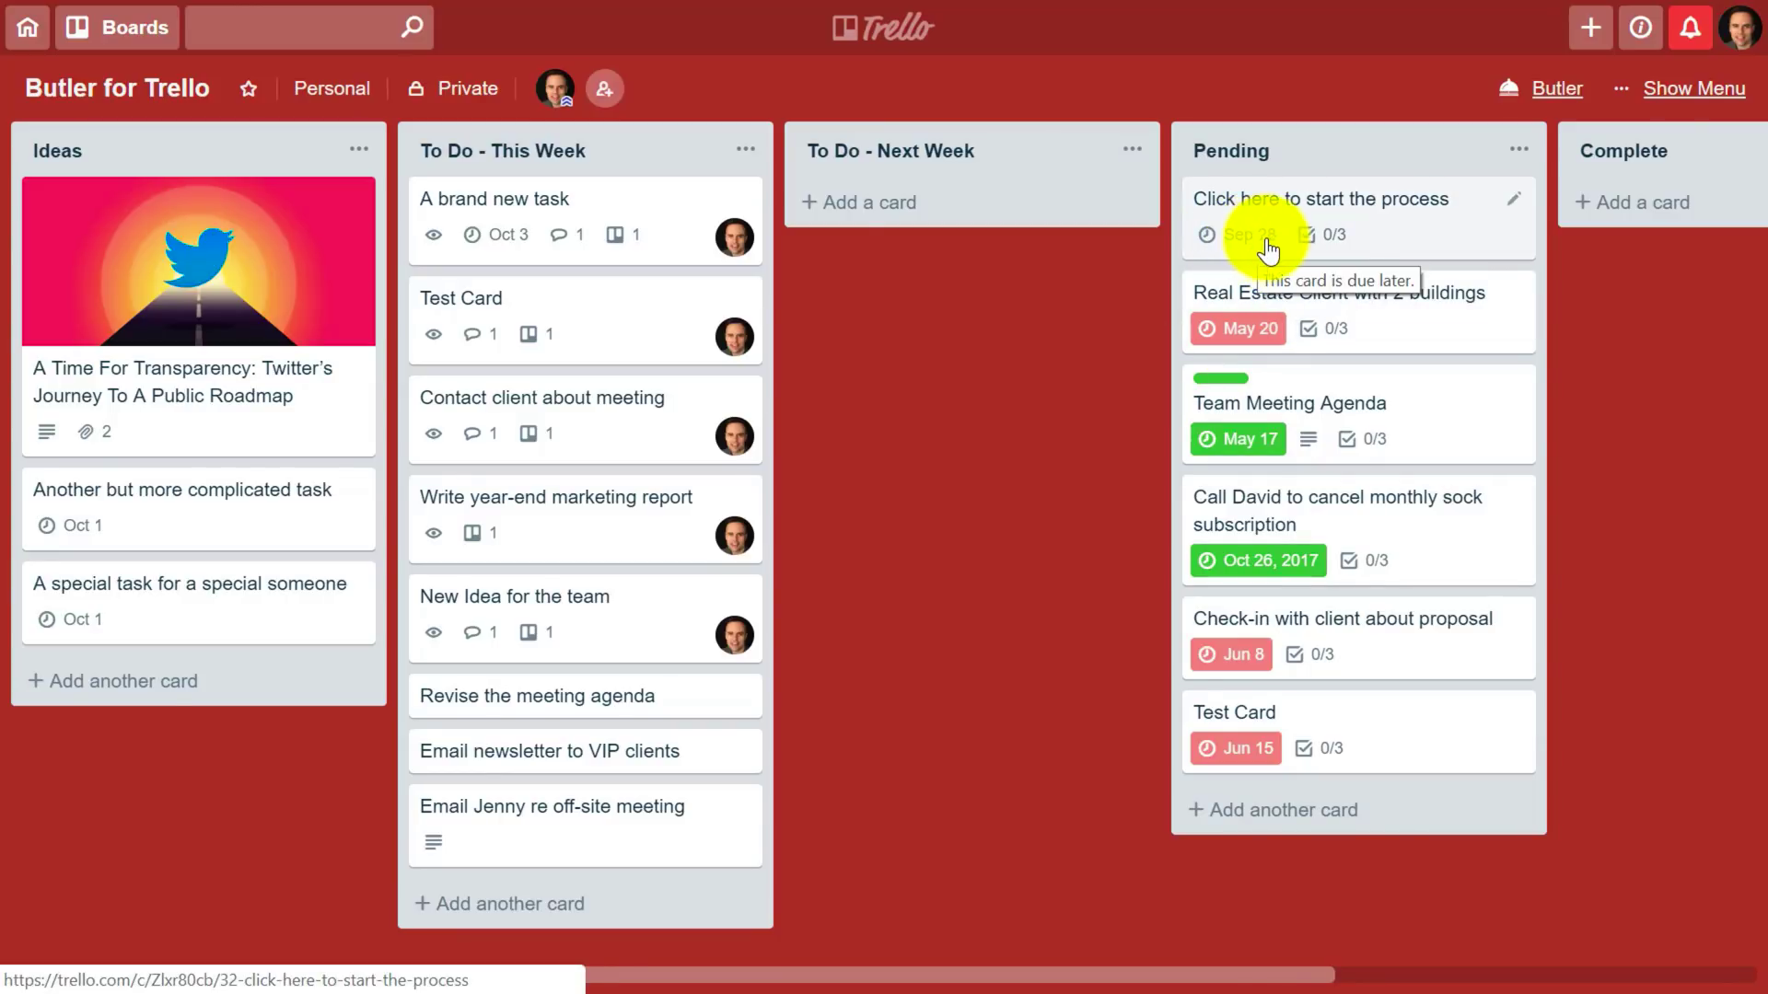
left_click(1385, 225)
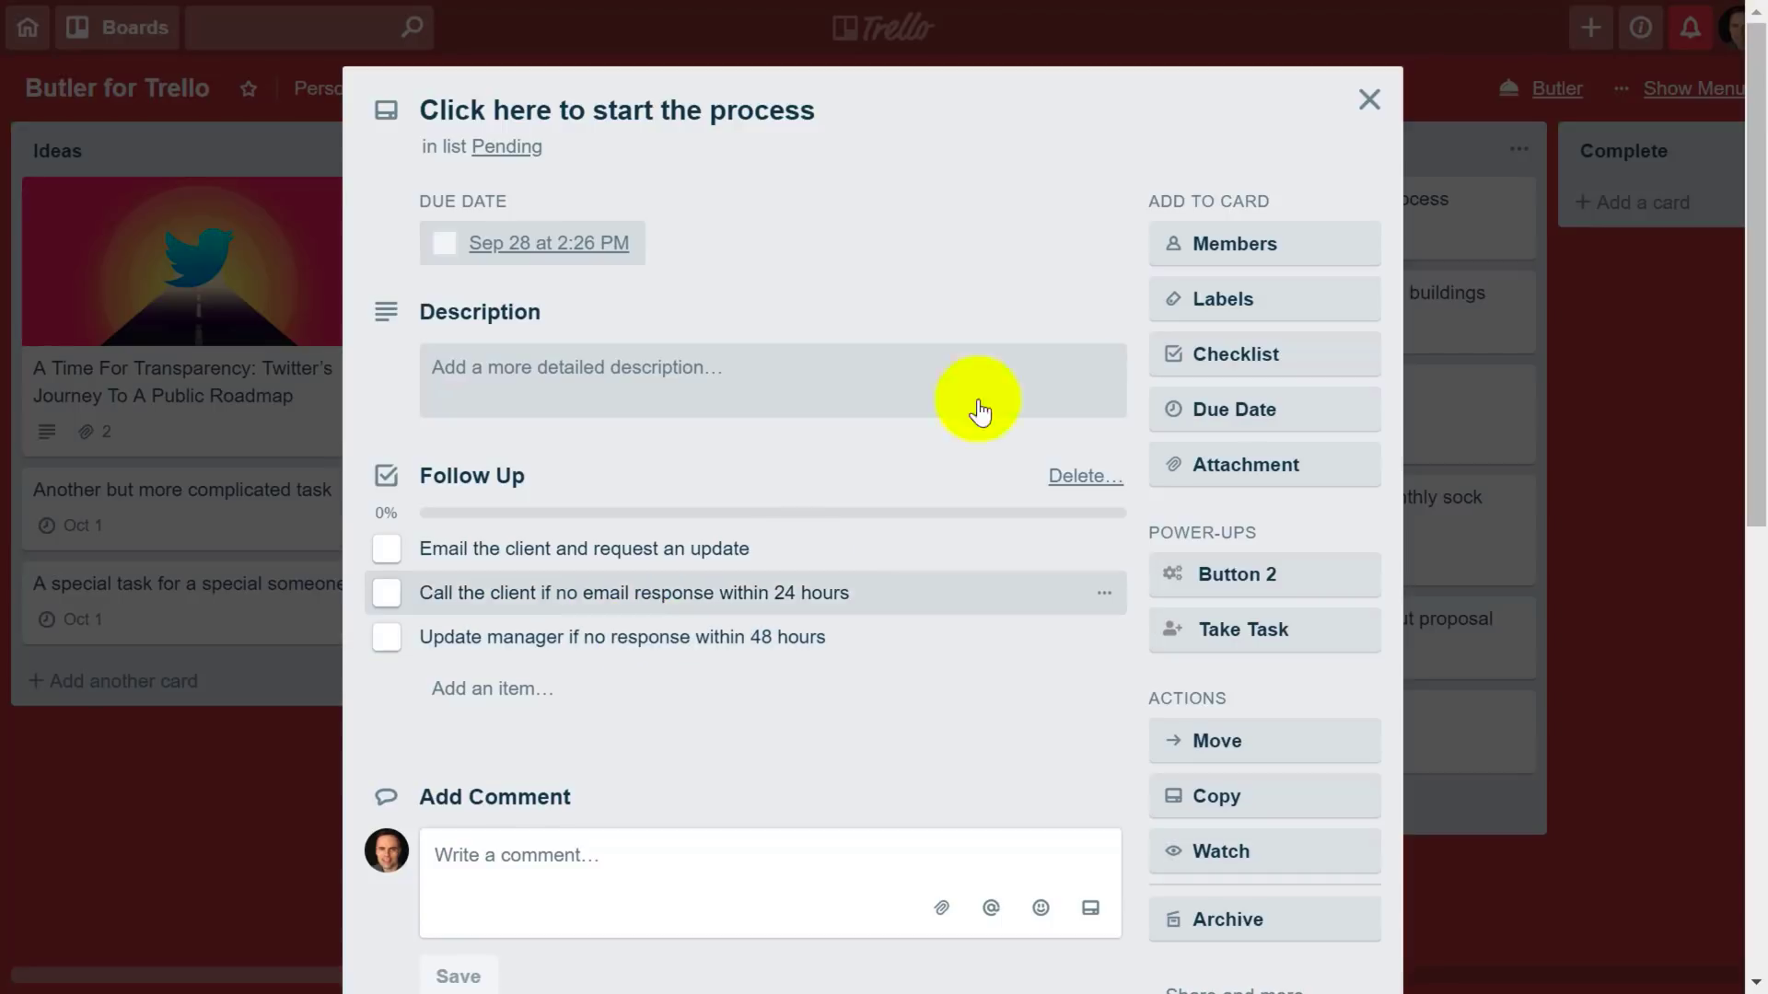
left_click(1371, 102)
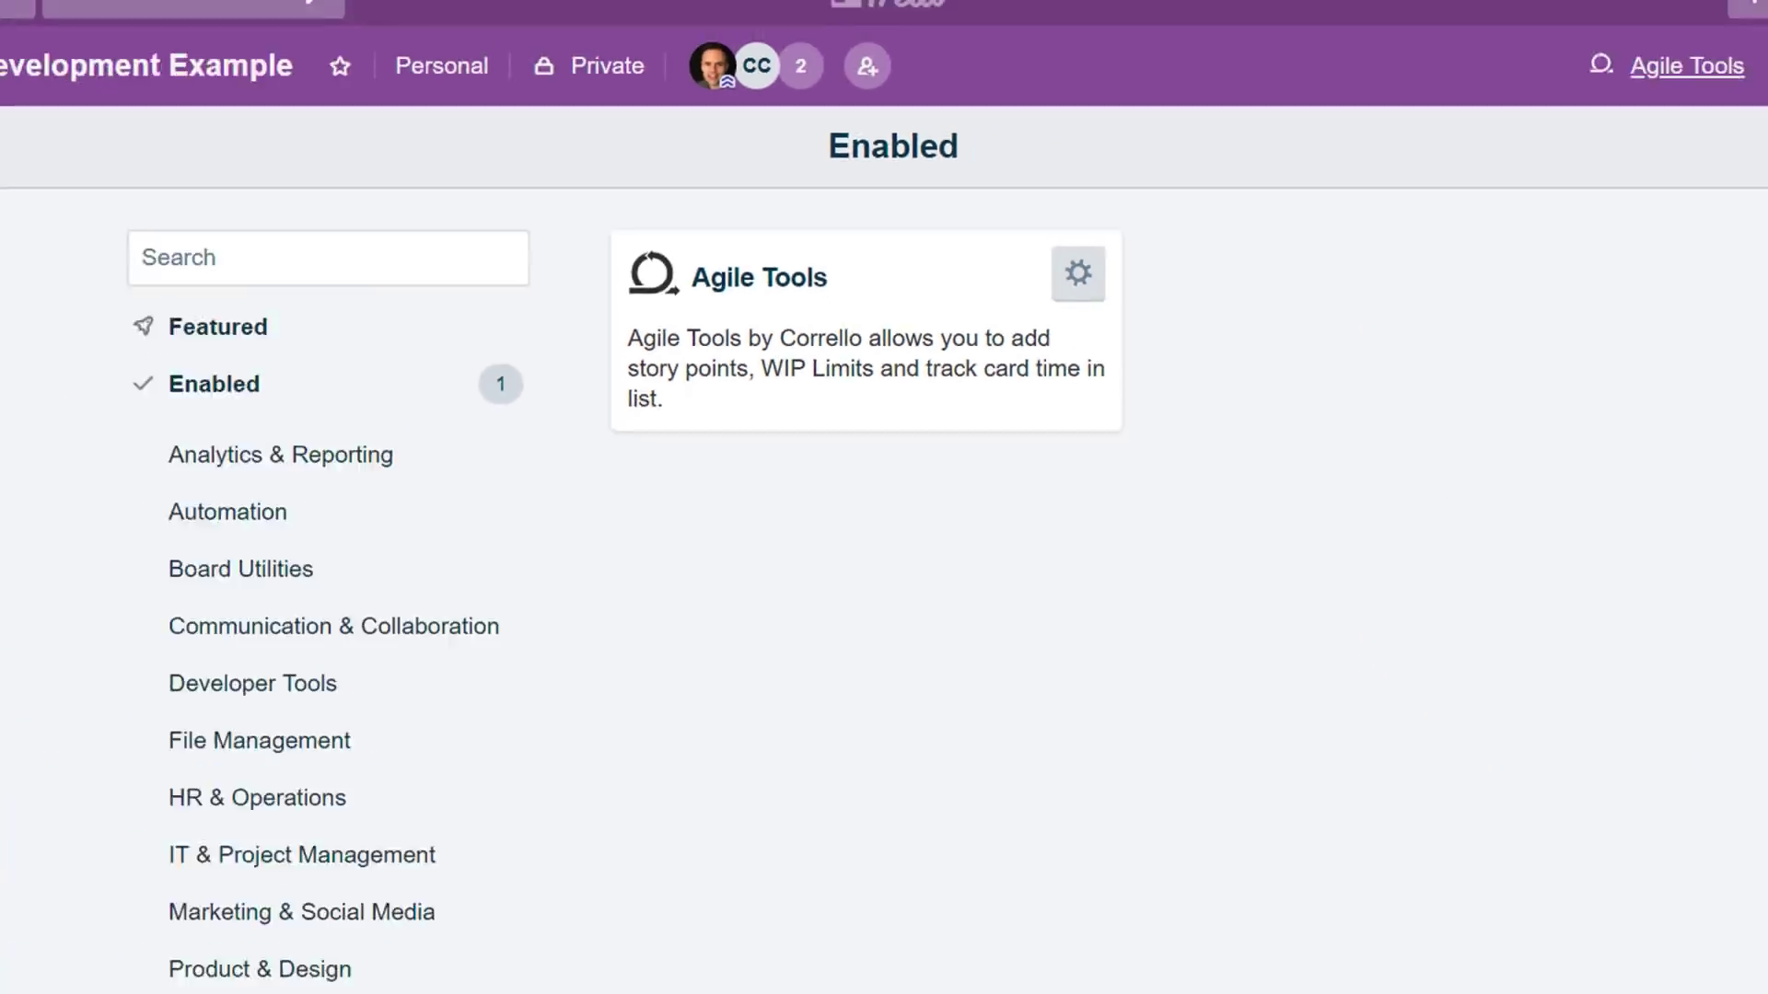
Leave the Power-Ups page with Escape and return to the board.
key("Escape")
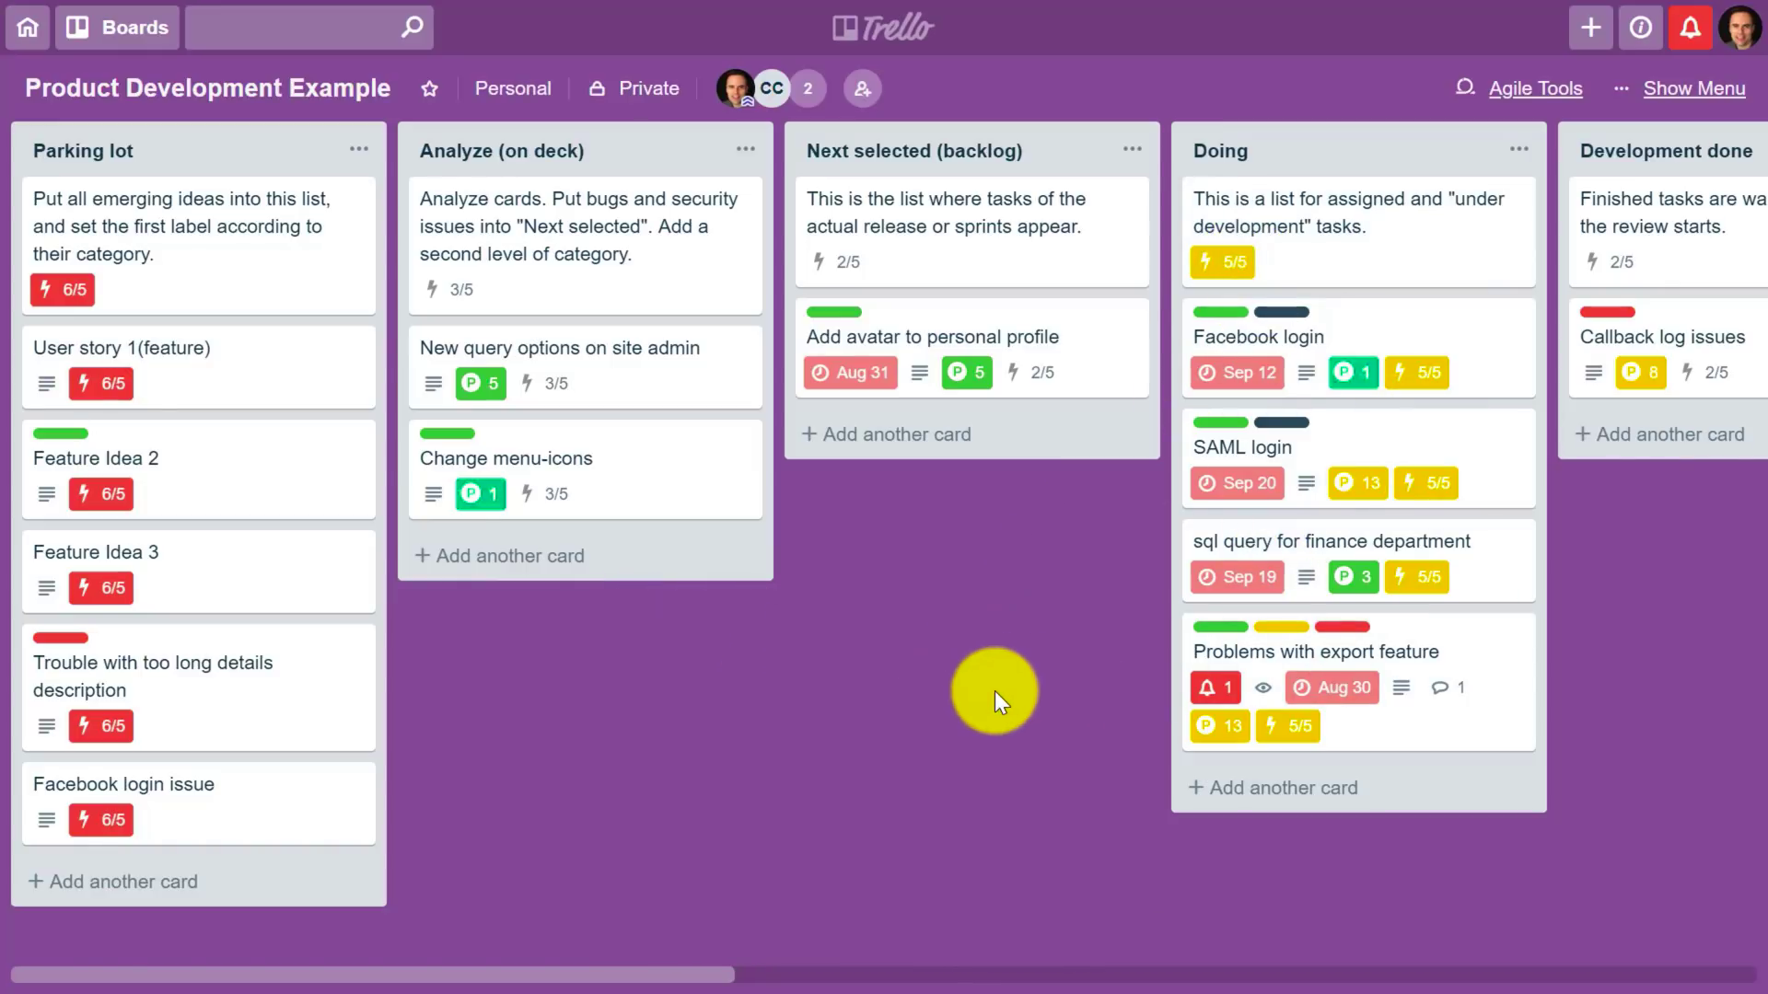
Set and save 5 story points on 'Add avatar to personal profile' with the Story Points power-up.
left_click(1034, 323)
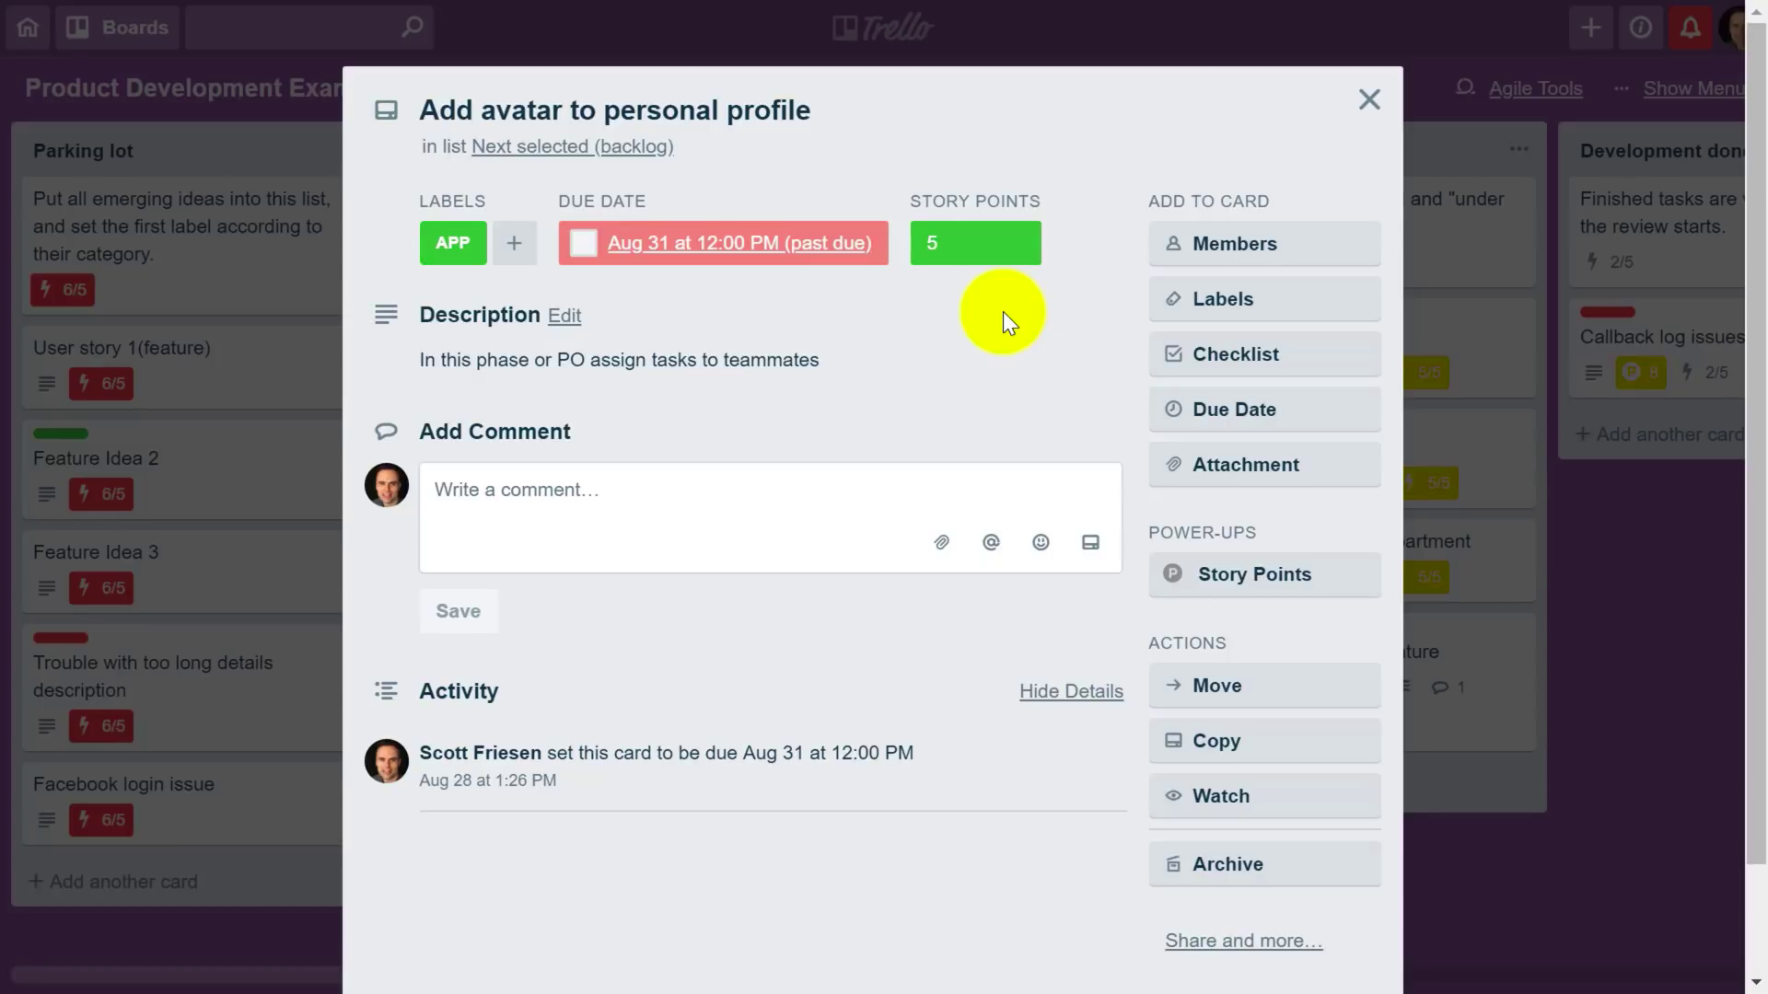
left_click(1270, 591)
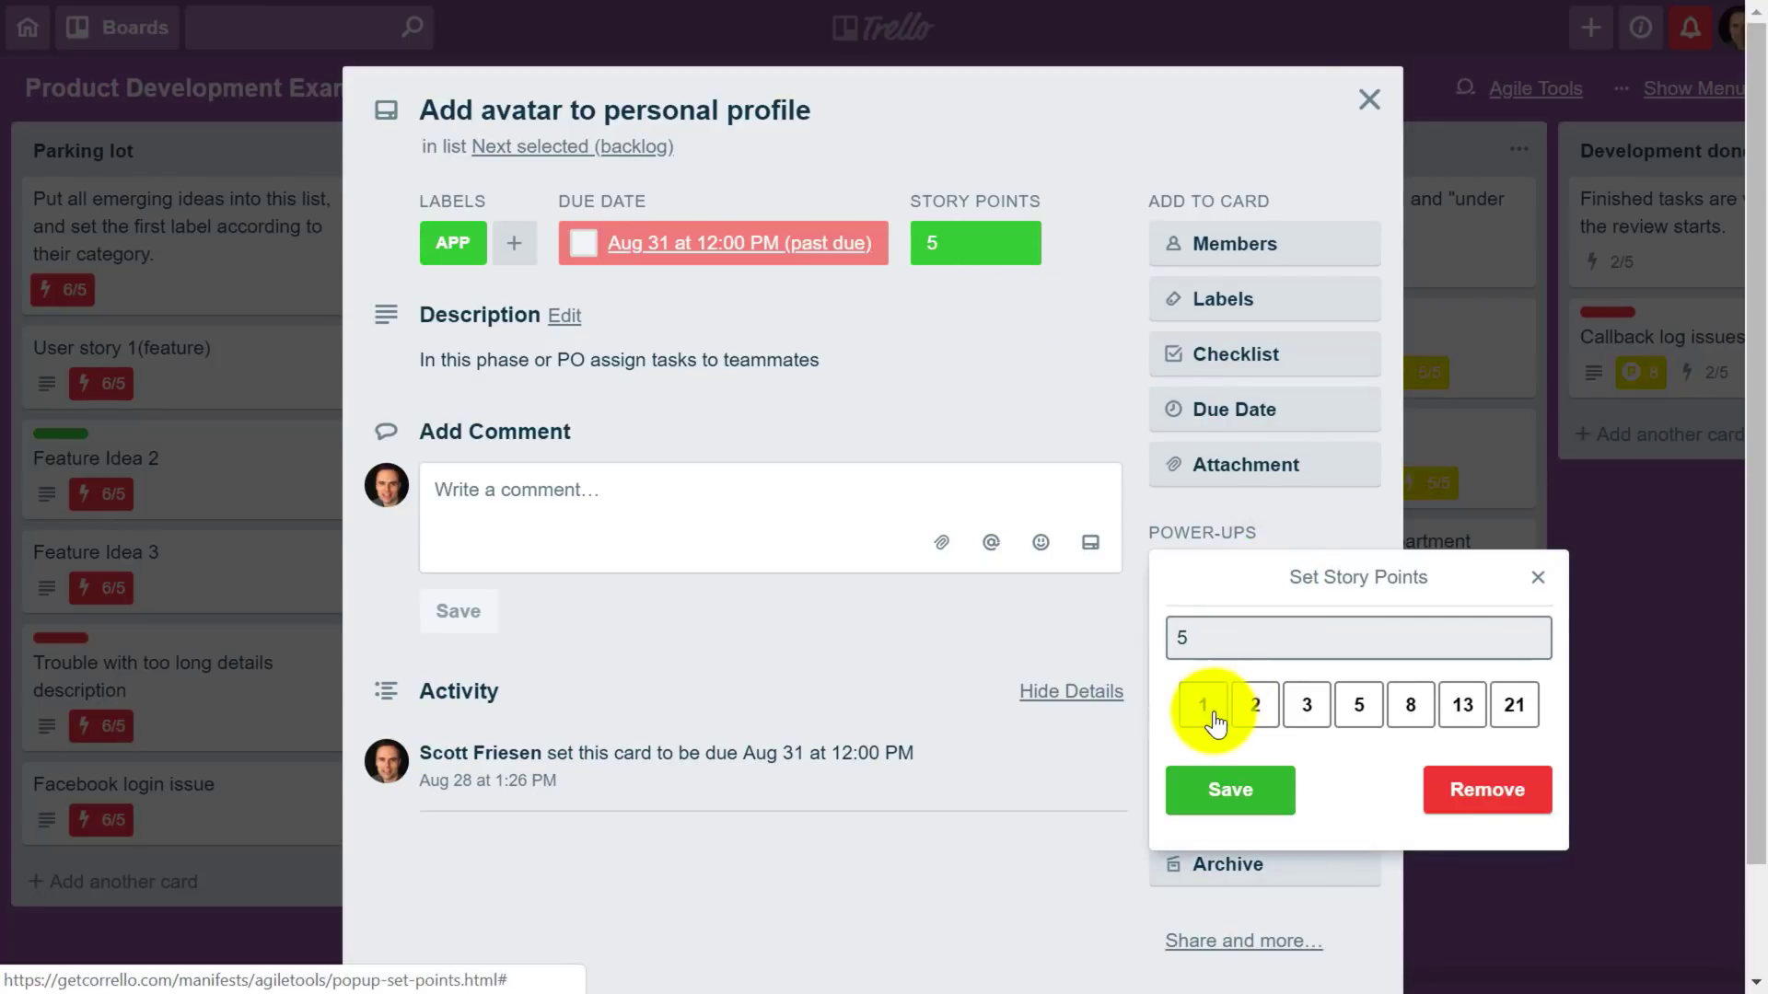
left_click(1222, 631)
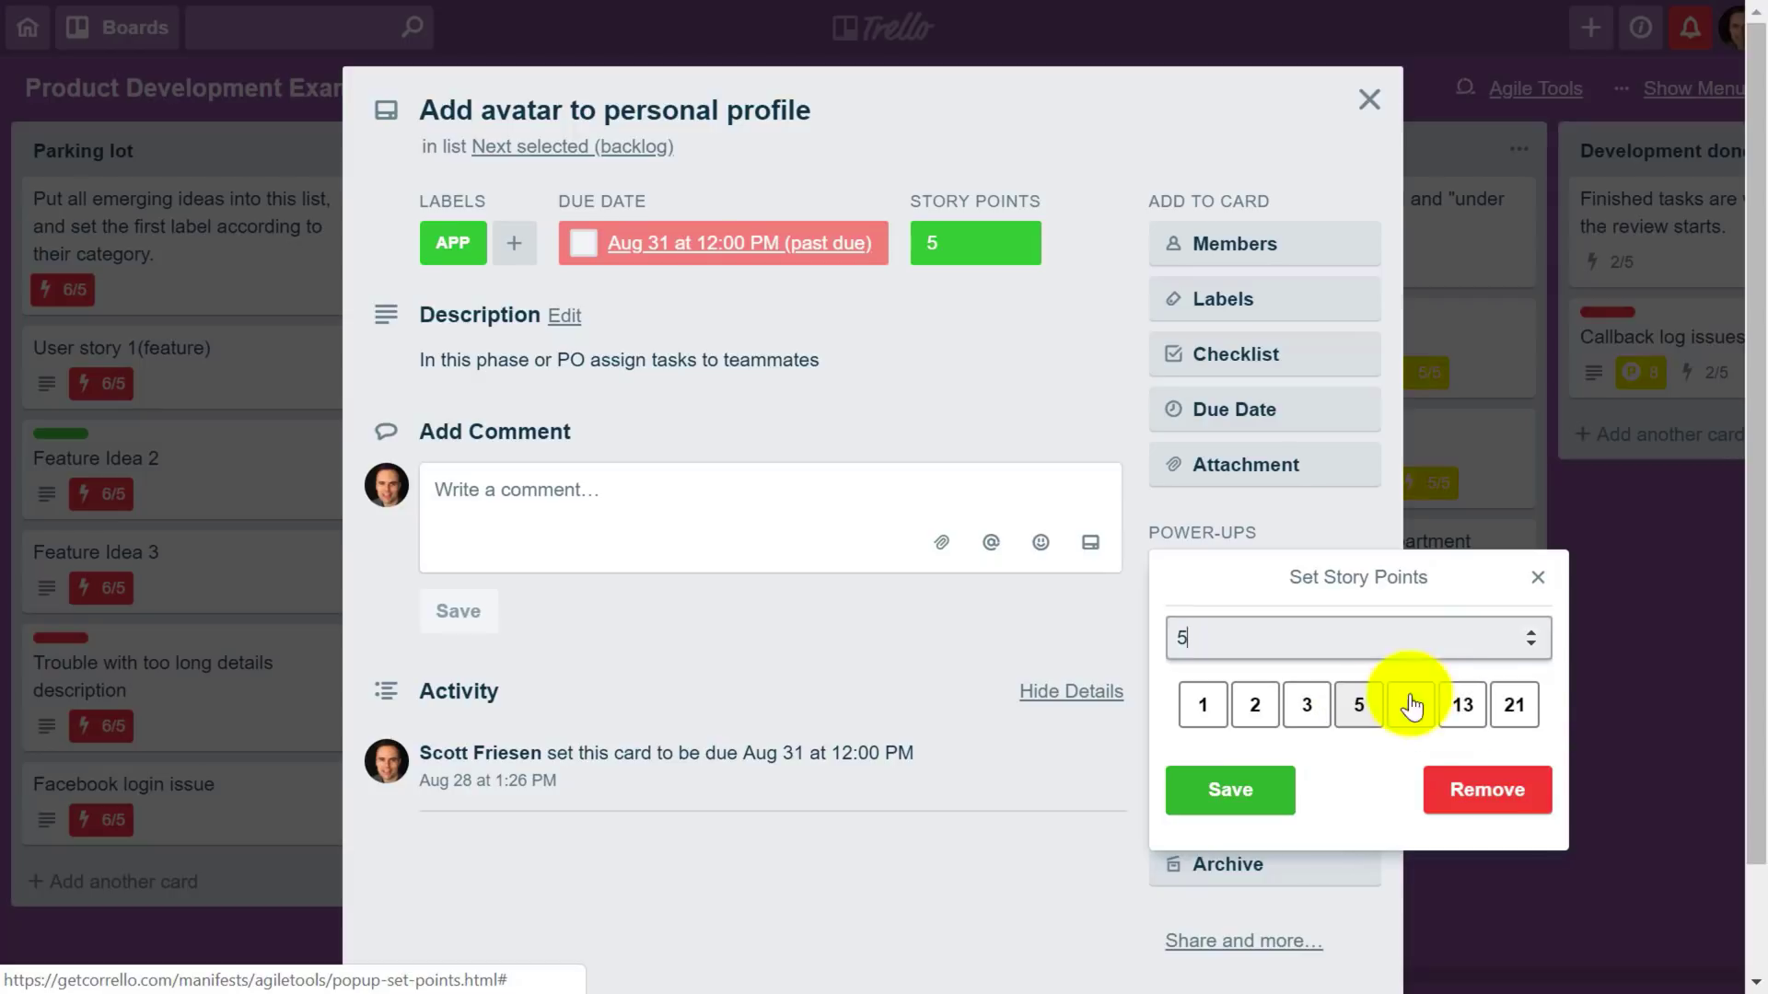
left_click(1536, 578)
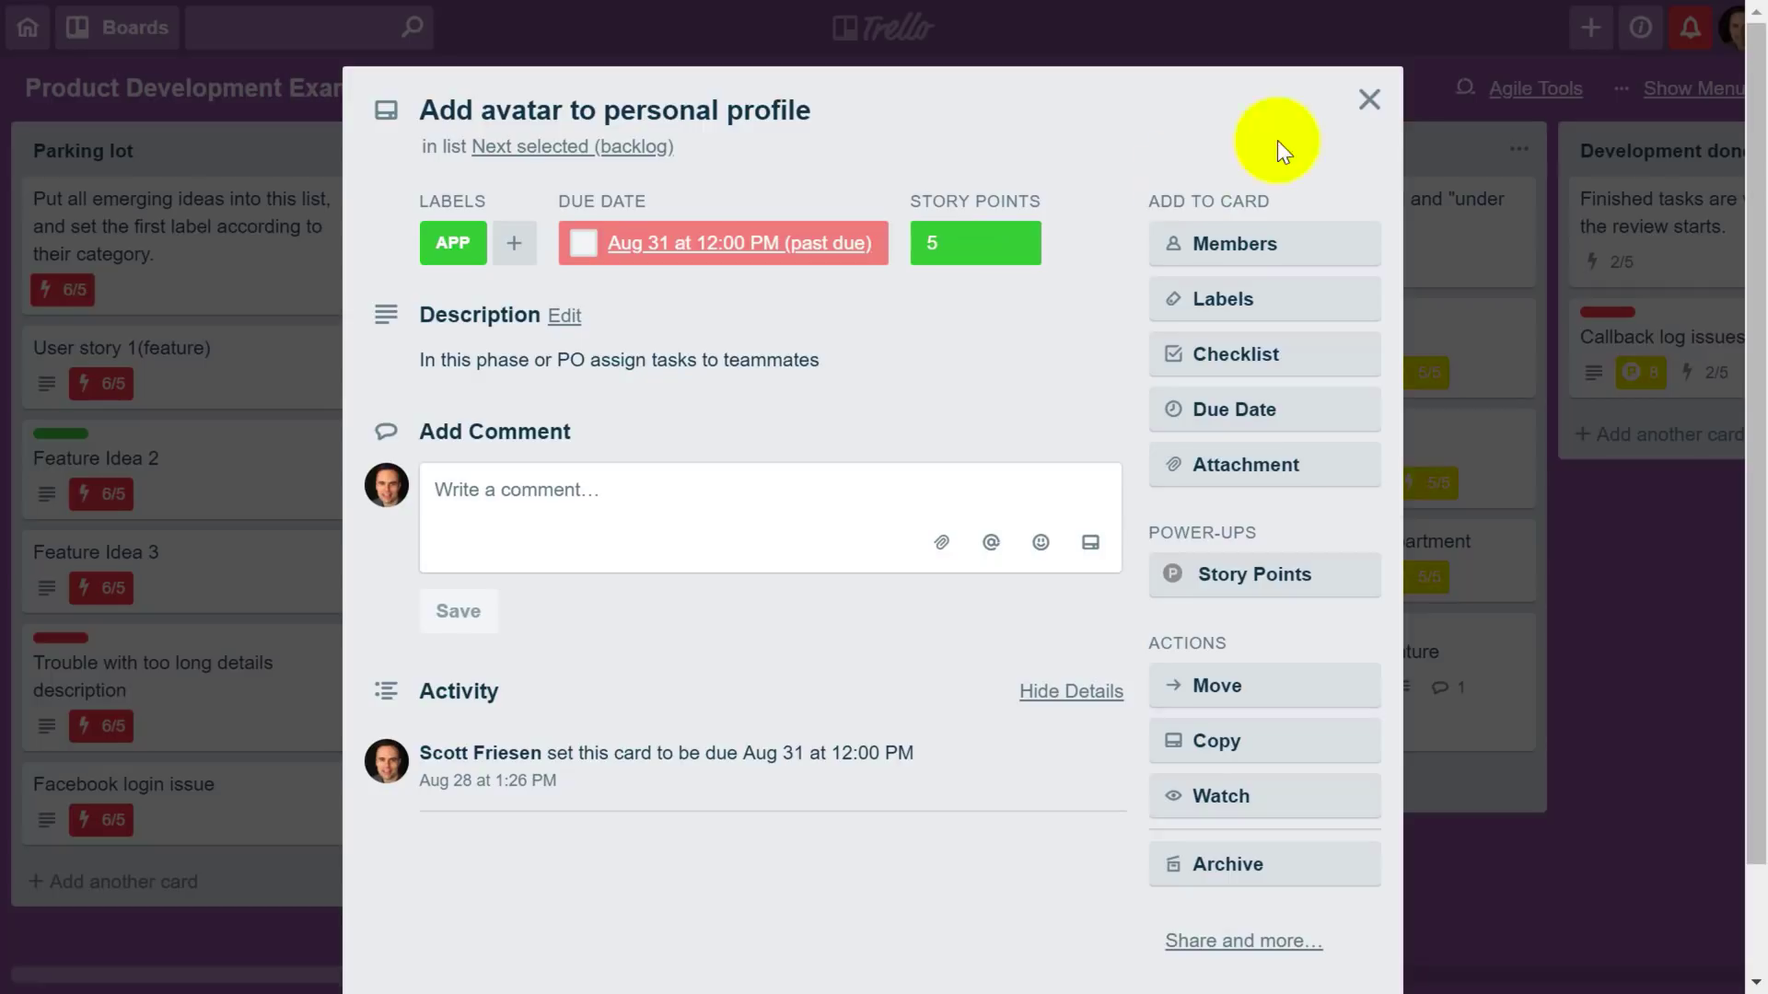
left_click(1369, 100)
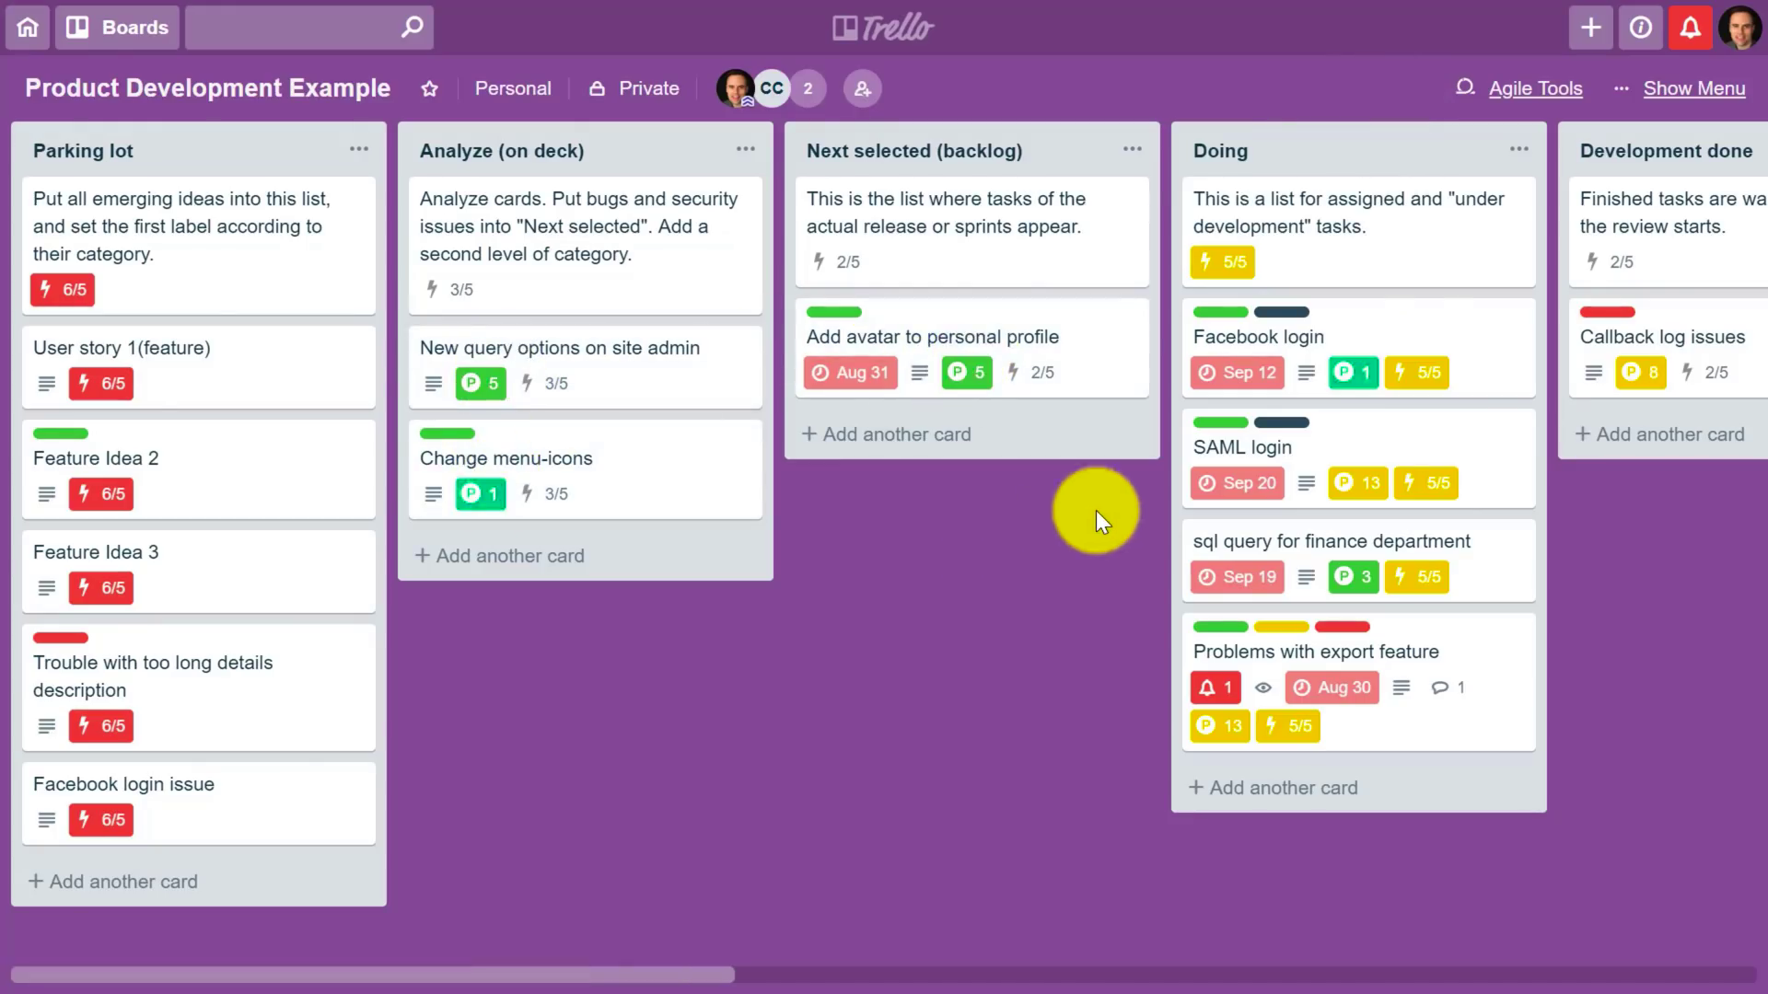
left_click(1540, 89)
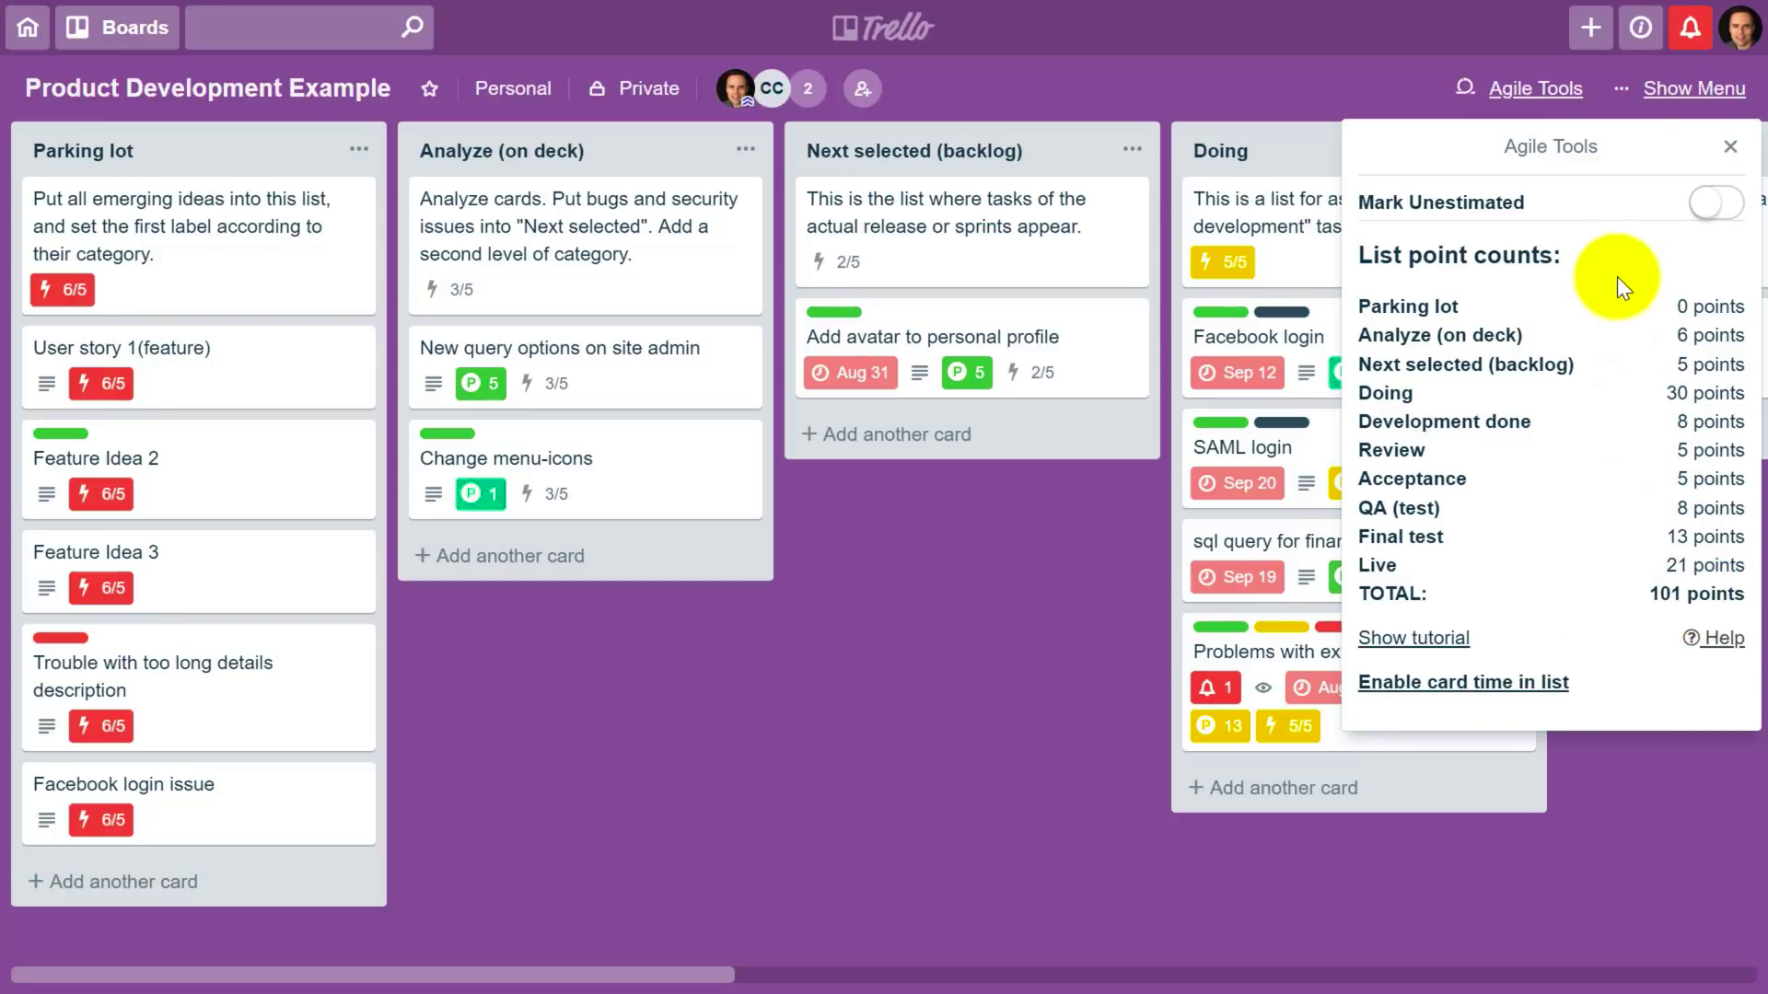
left_click(1710, 208)
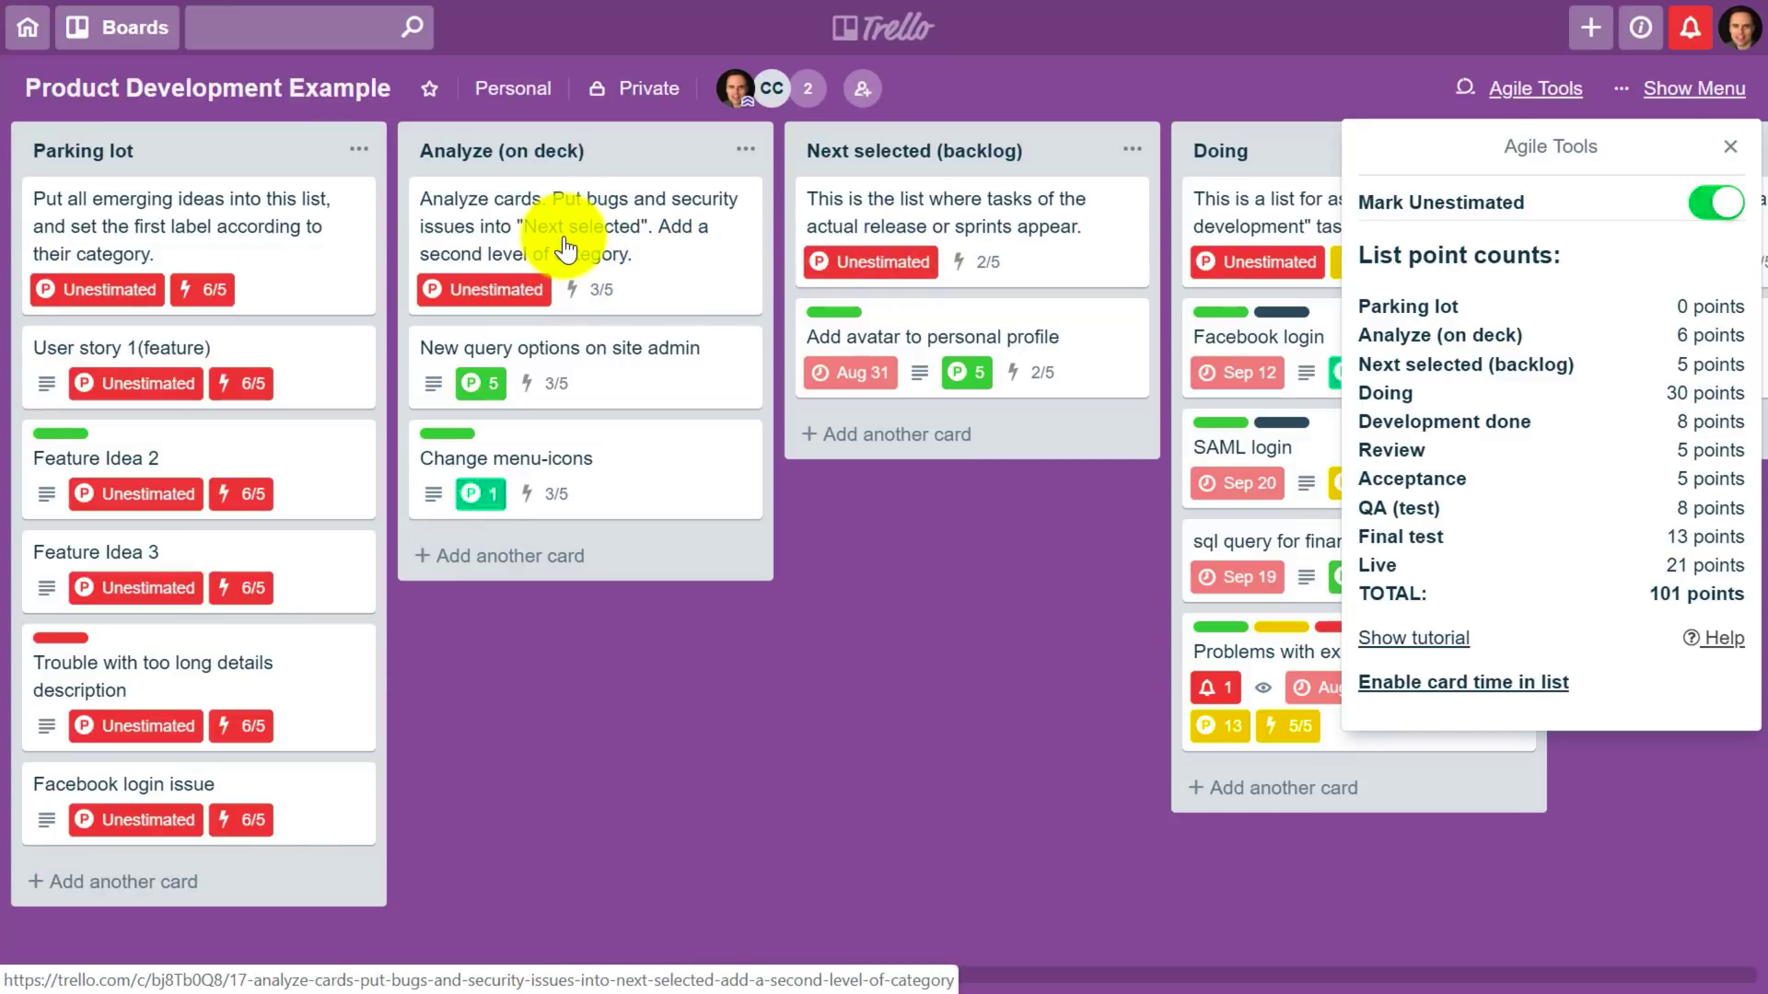
left_click(1714, 205)
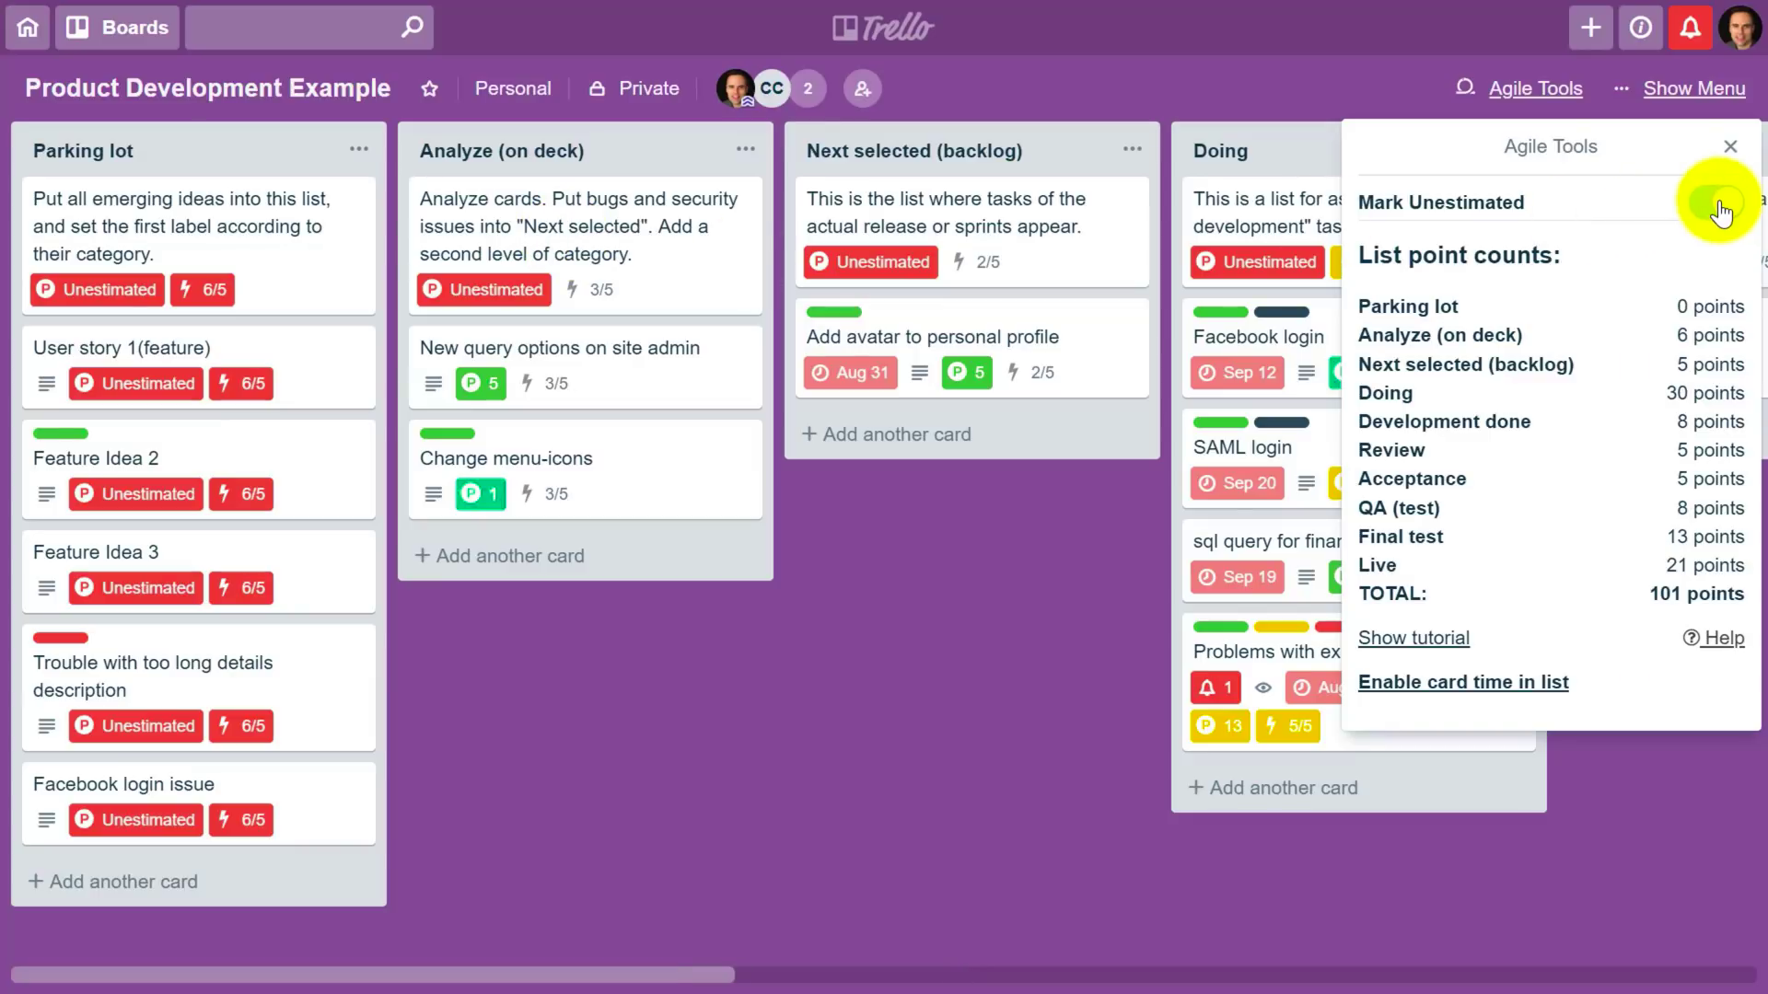
left_click(1729, 148)
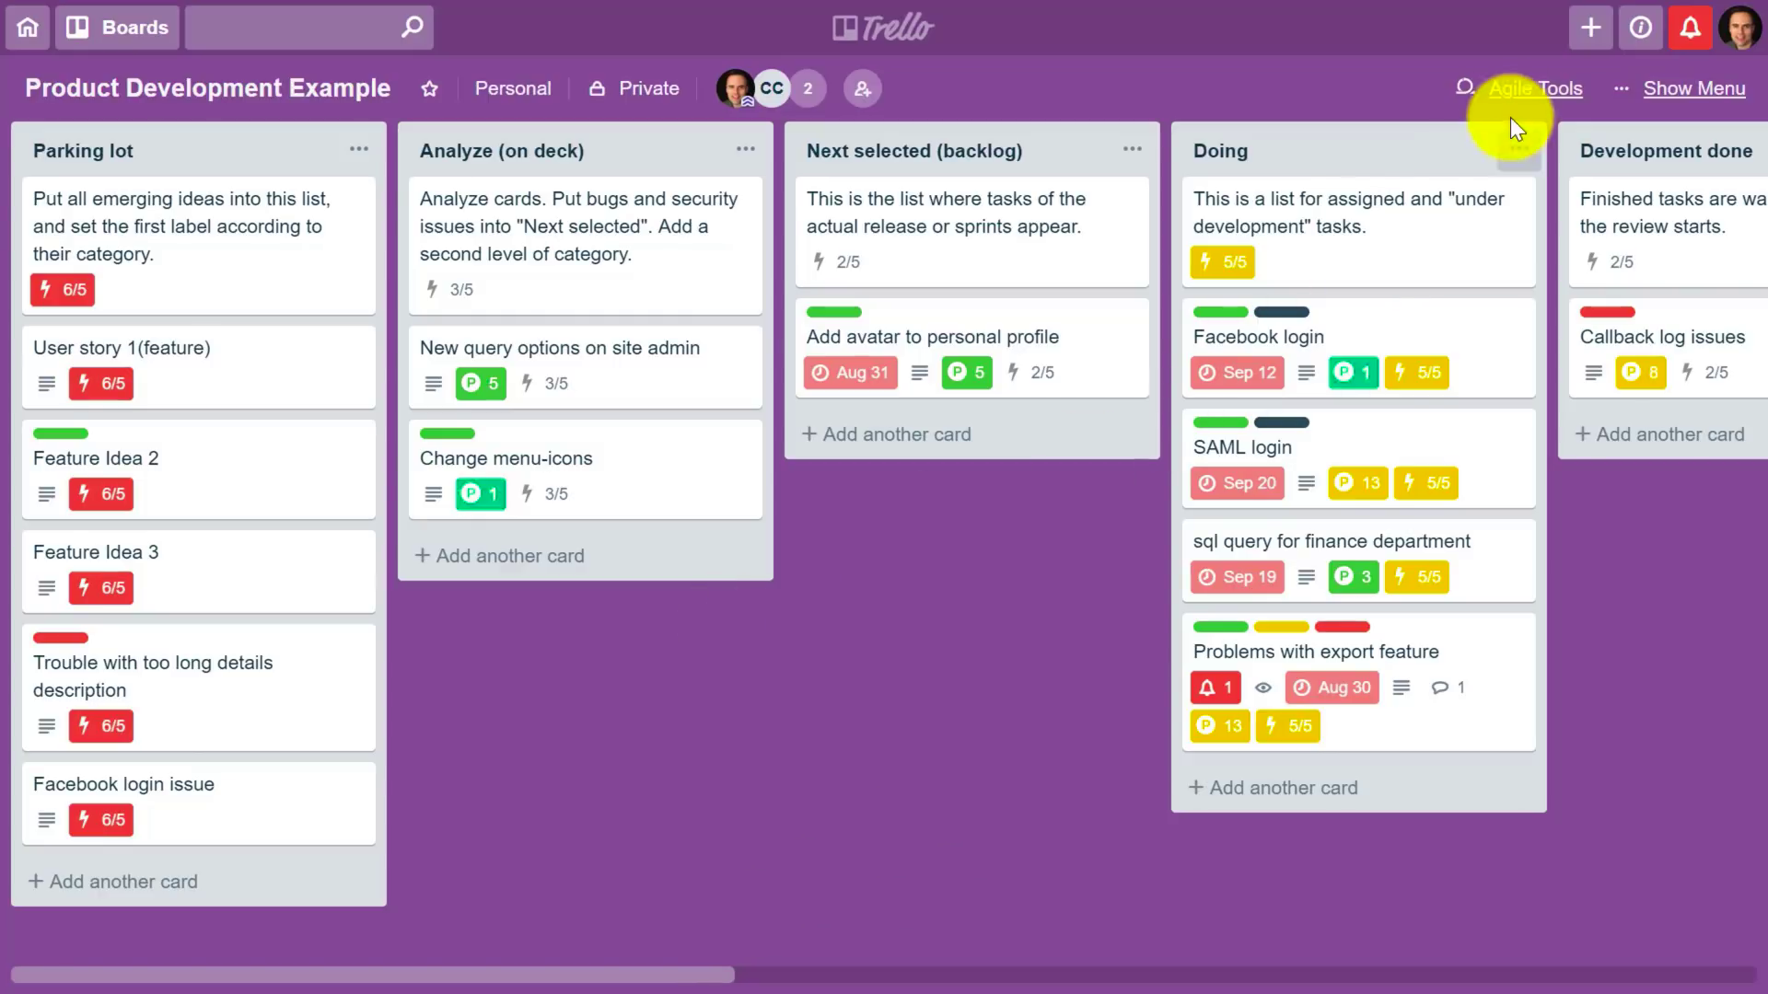
mouse_move(197, 470)
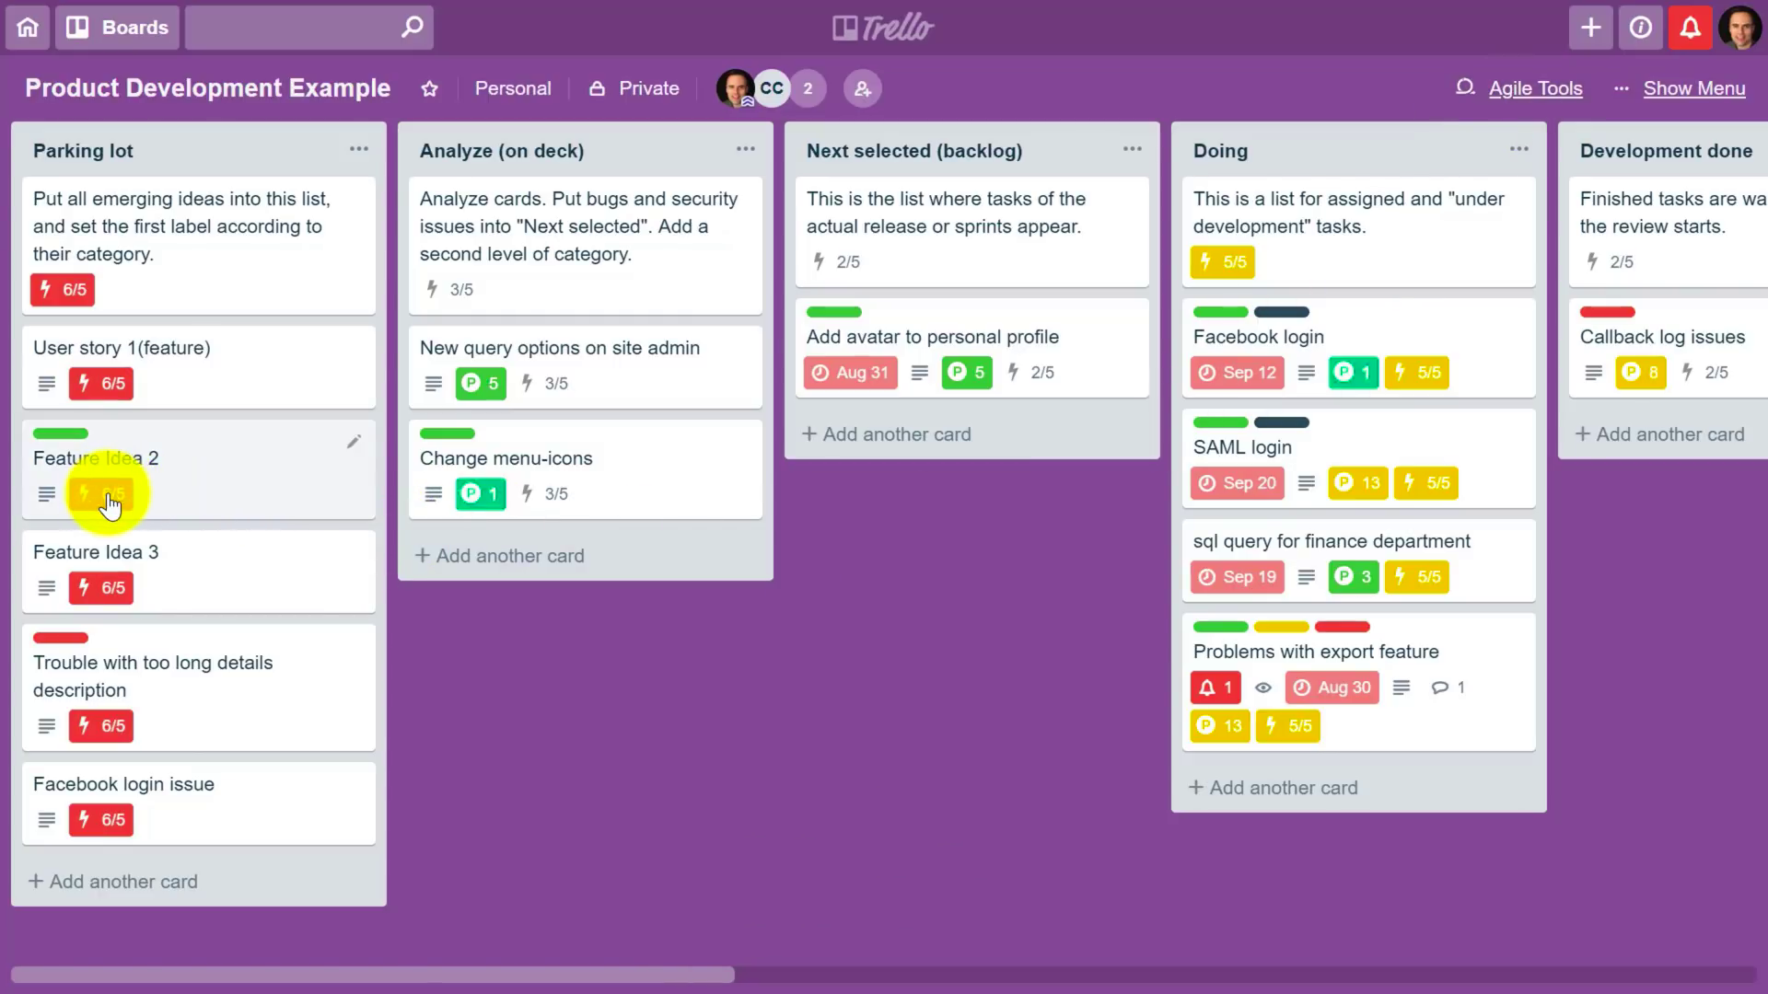
Check Feature Idea 2, then move Feature Idea 3, Facebook login issue and the long-details card to Analyze.
left_click(193, 506)
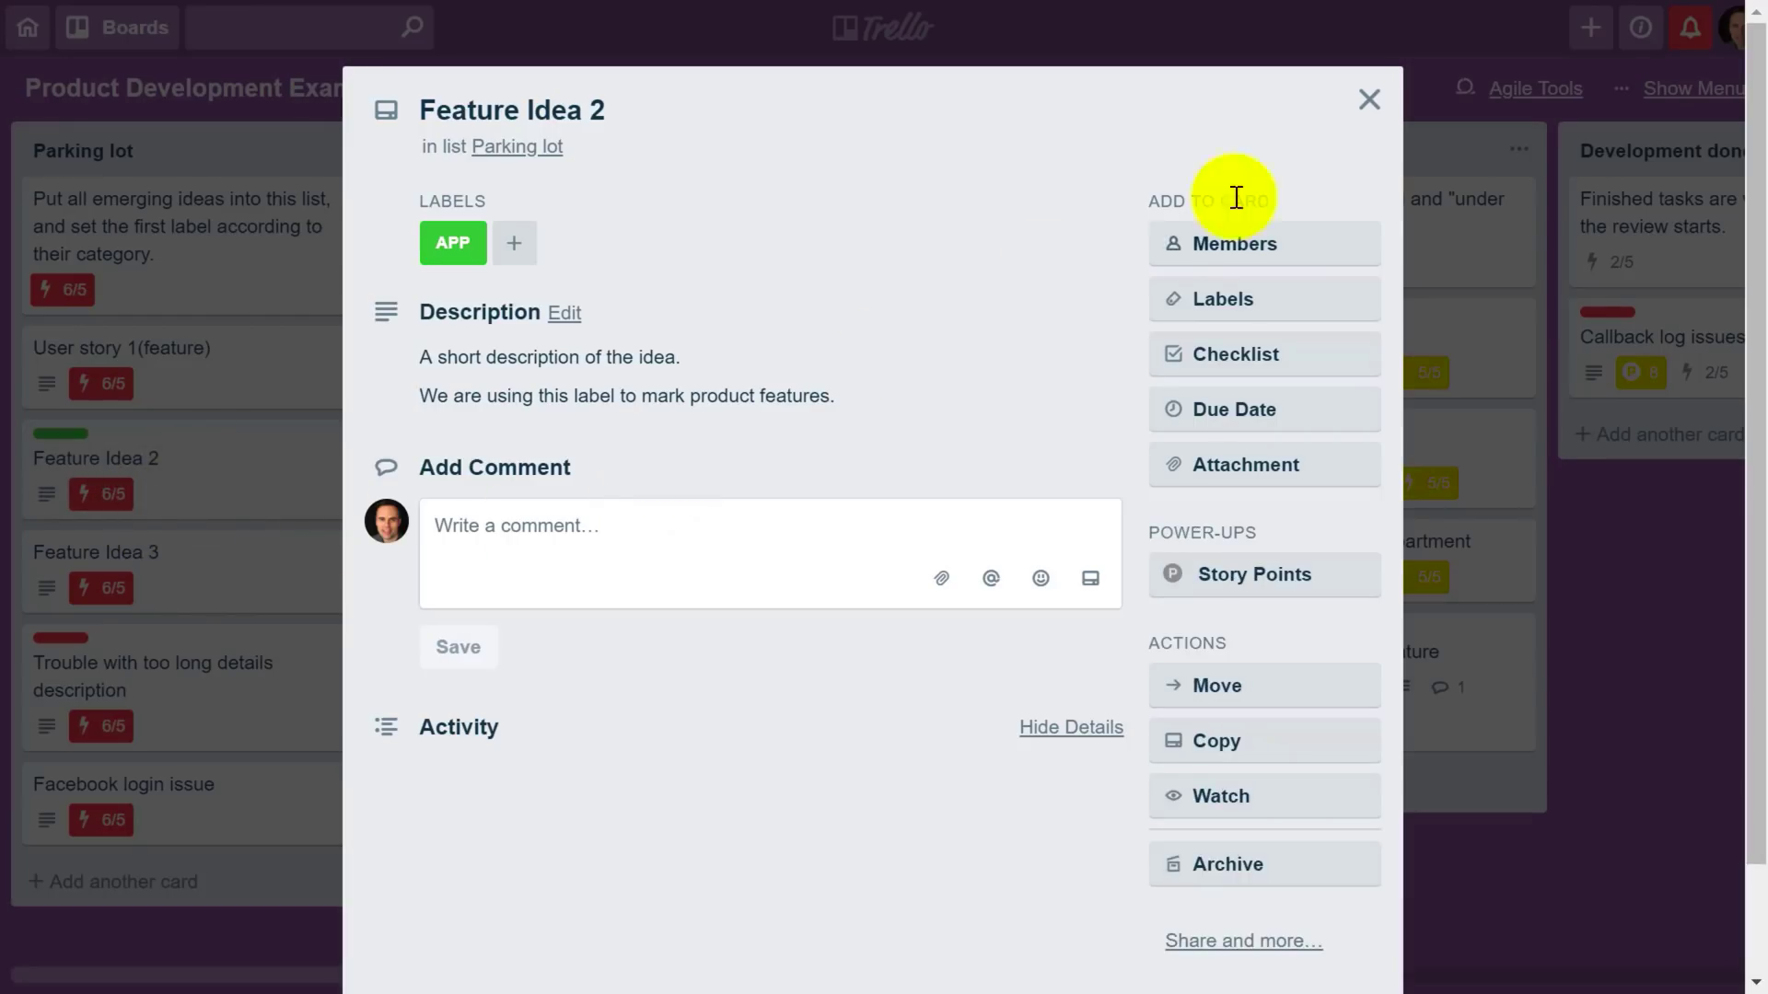
left_click(1369, 100)
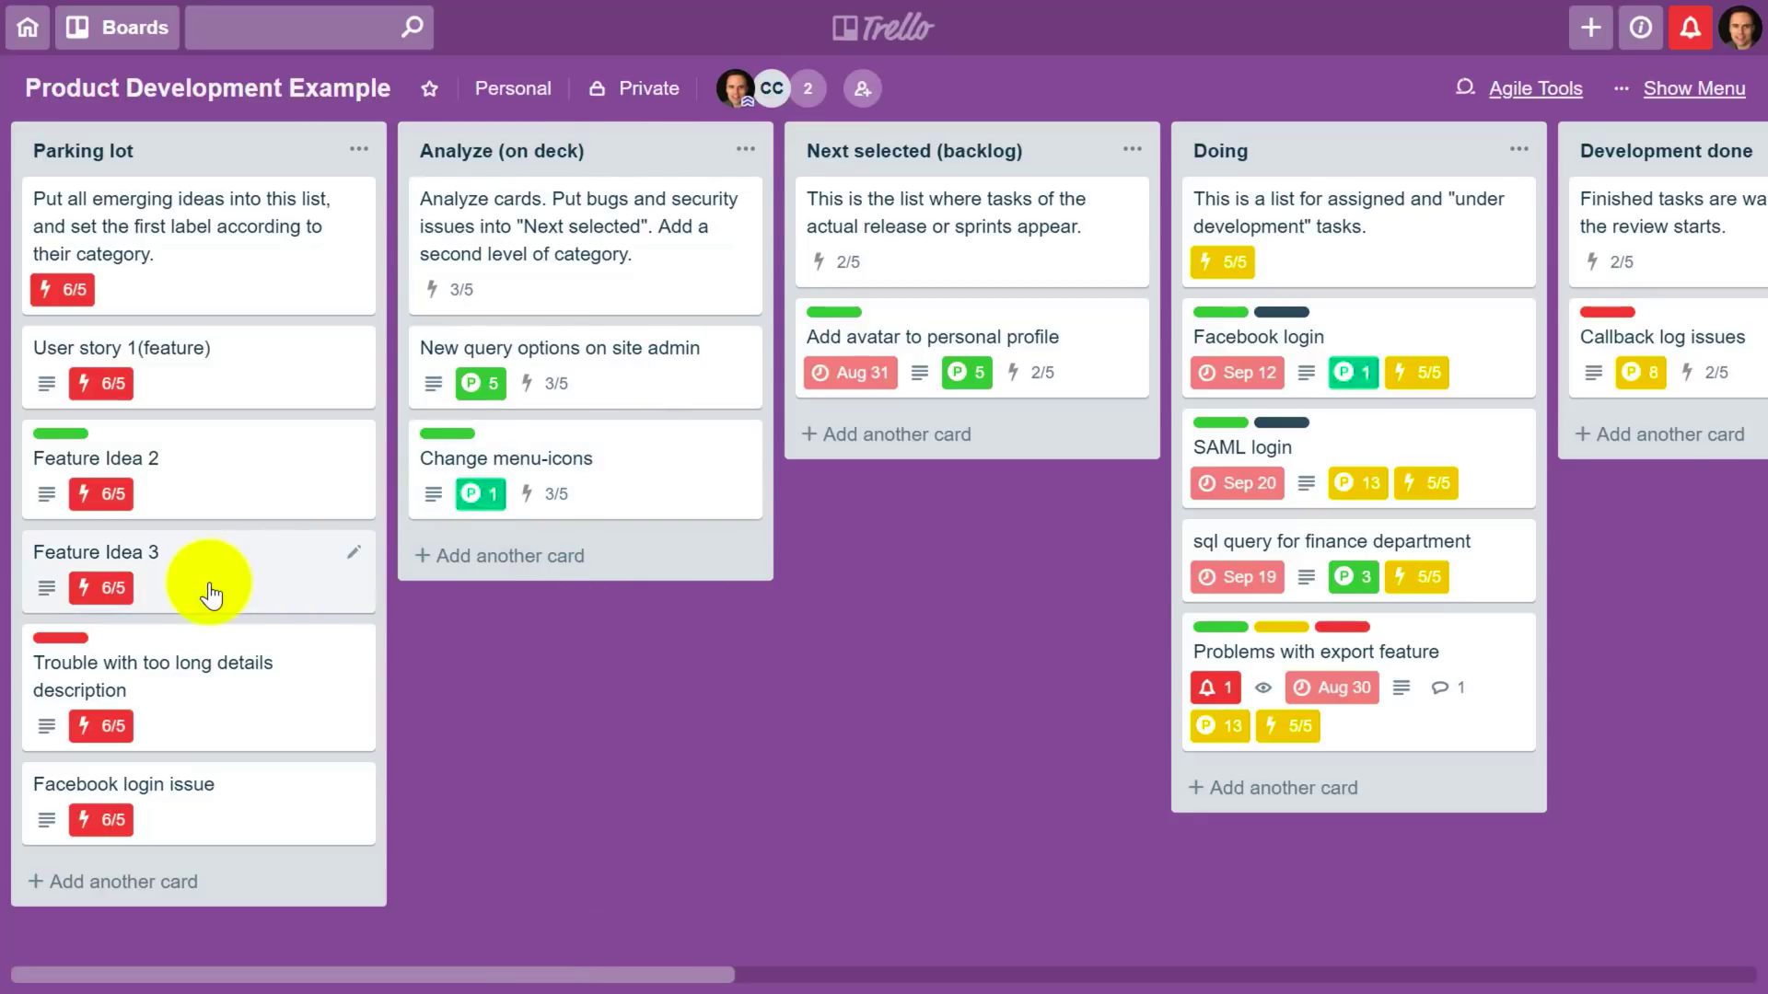
left_click_drag(205, 583, 544, 612)
left_click_drag(235, 722, 613, 703)
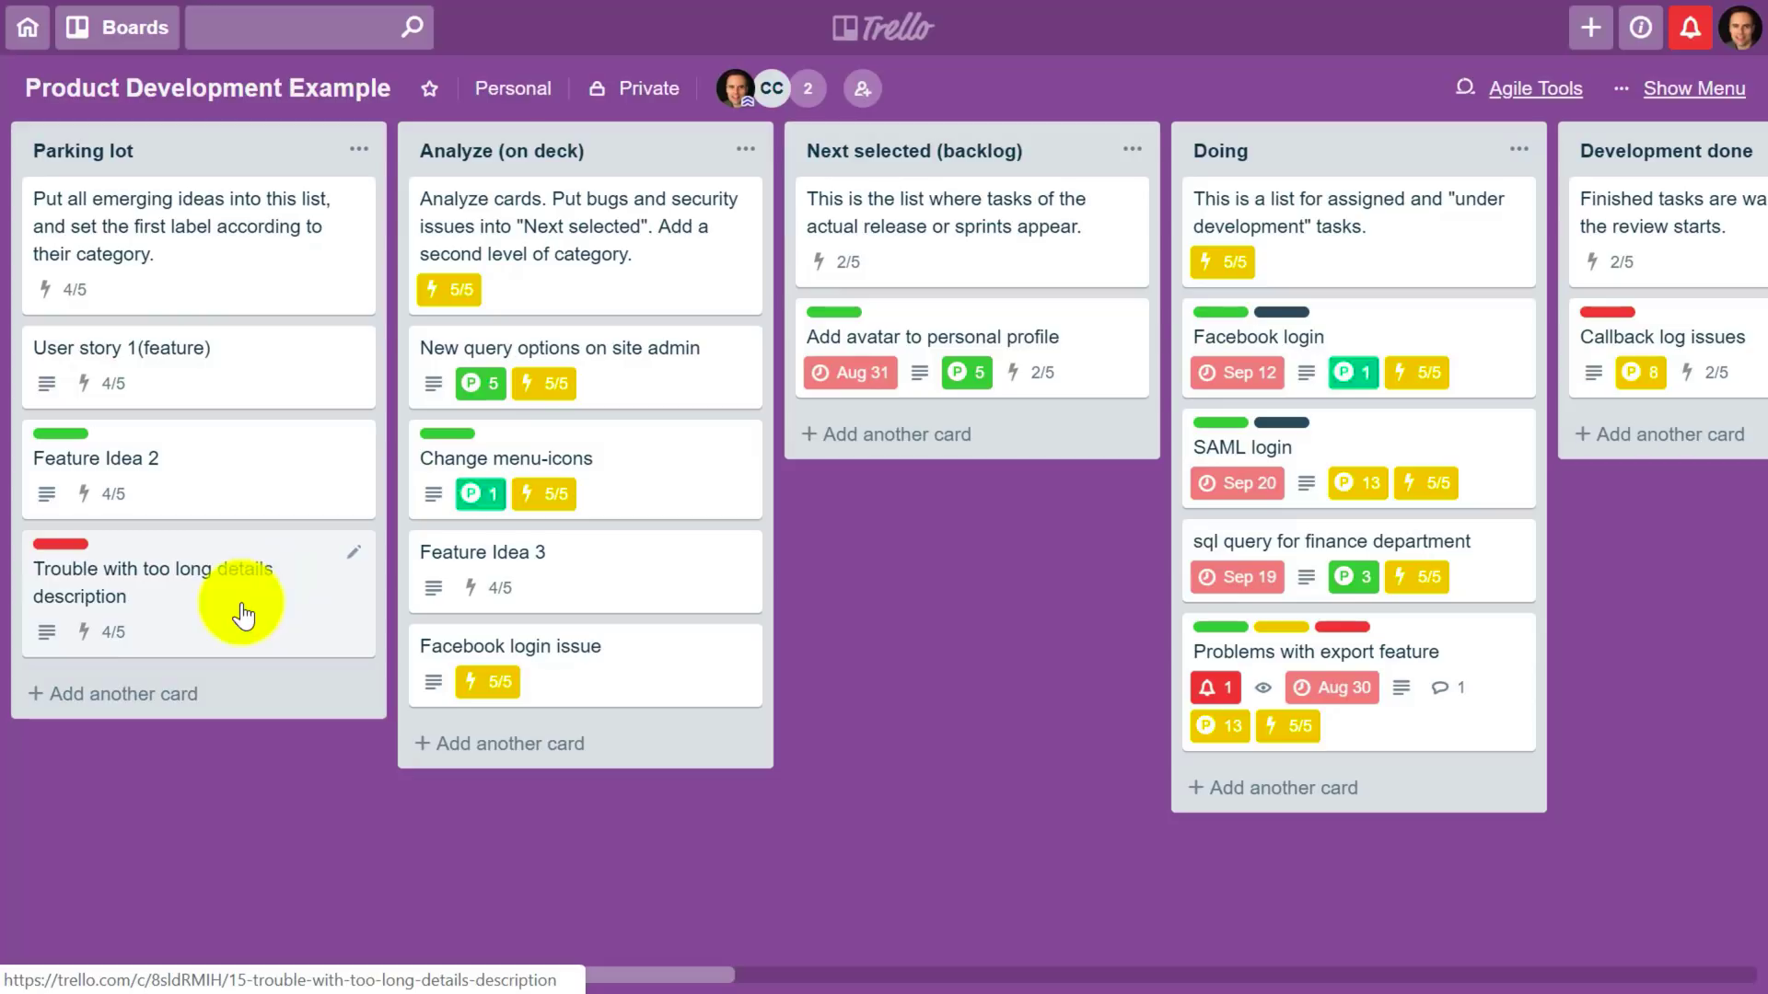
left_click_drag(237, 612, 679, 703)
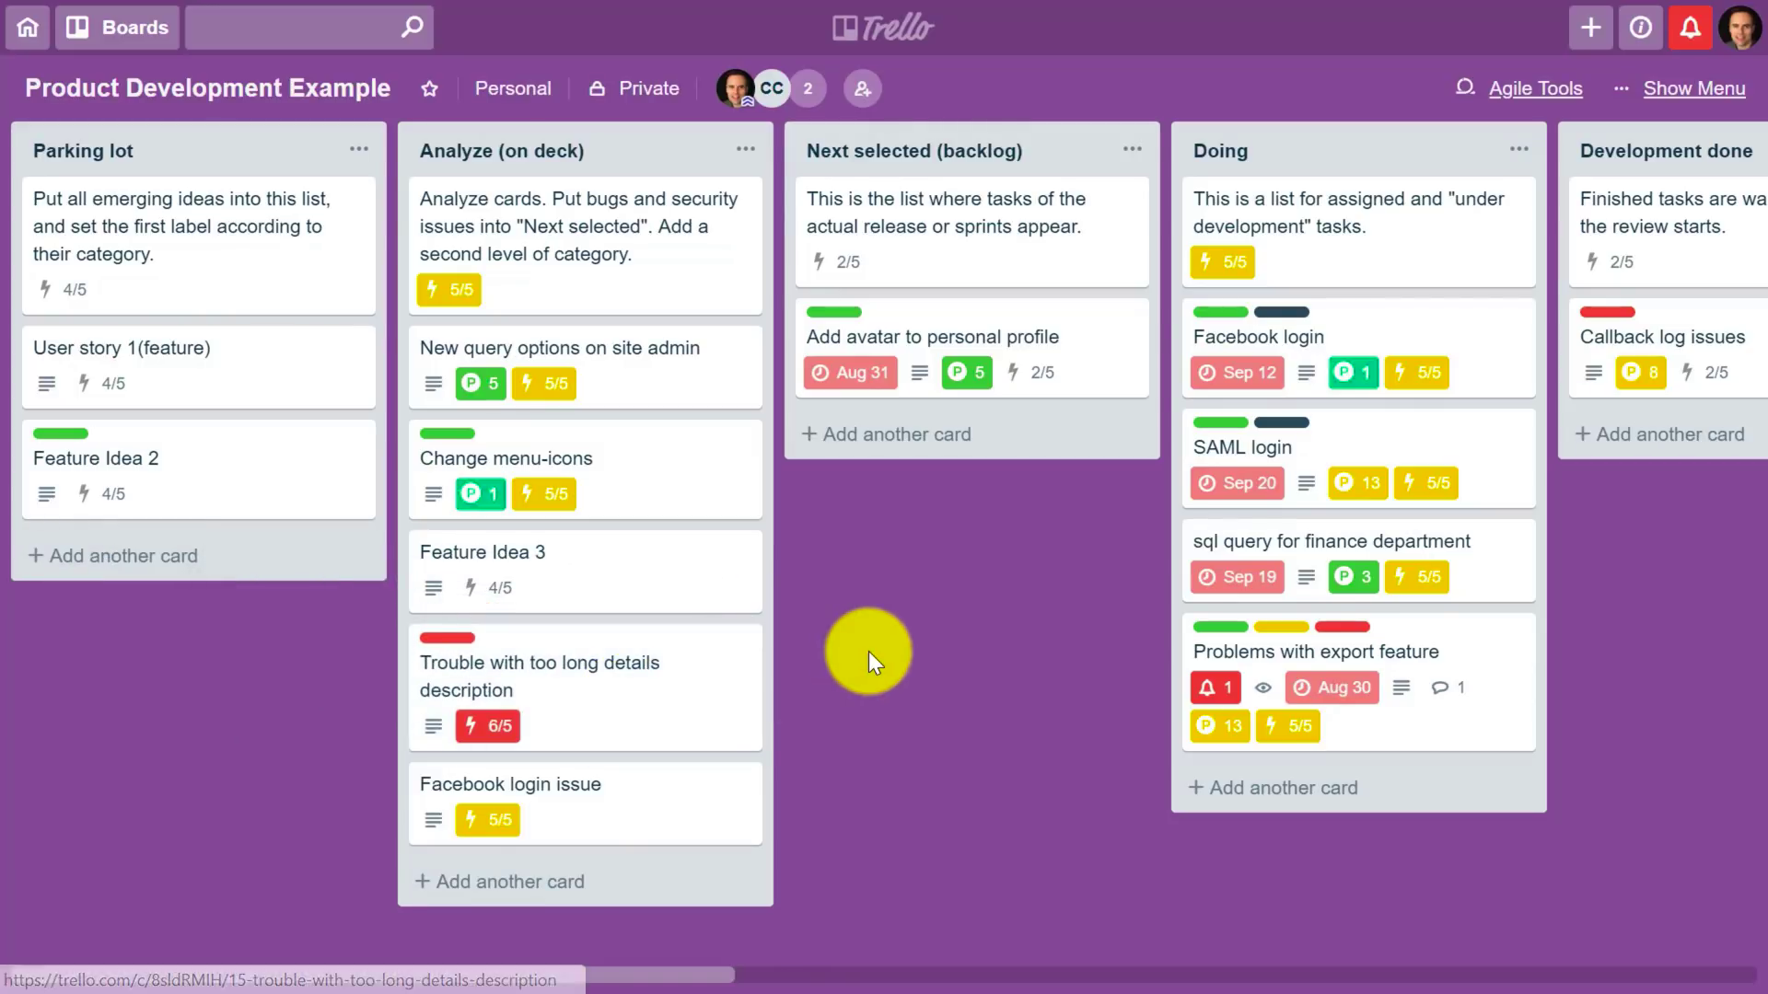